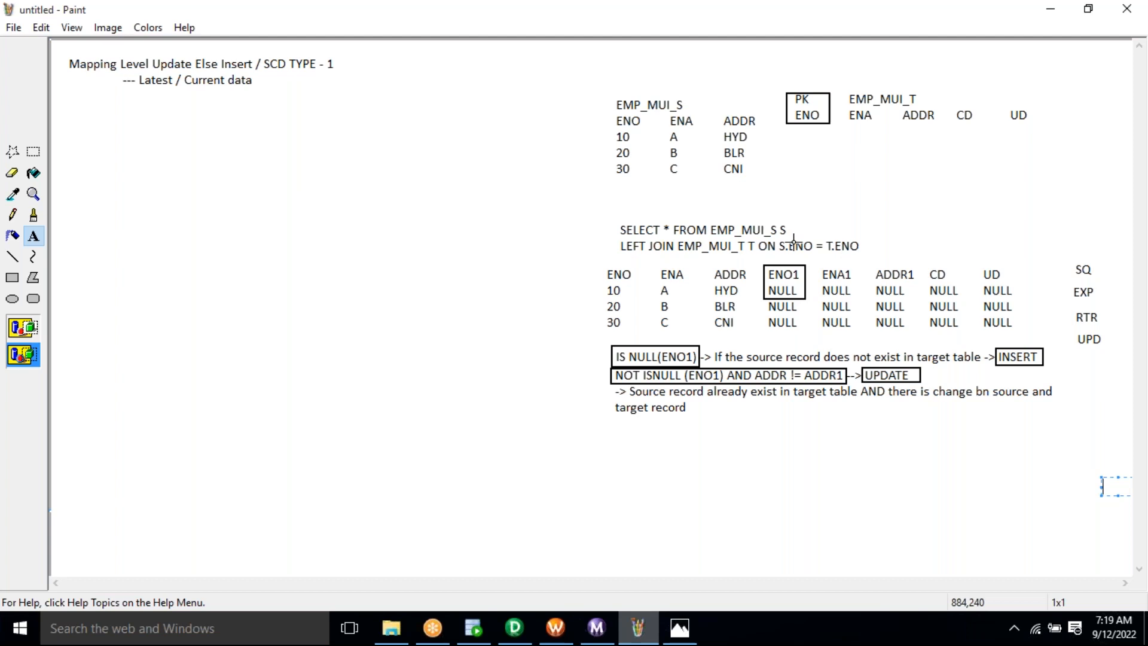
left_click_drag(1067, 245, 1115, 352)
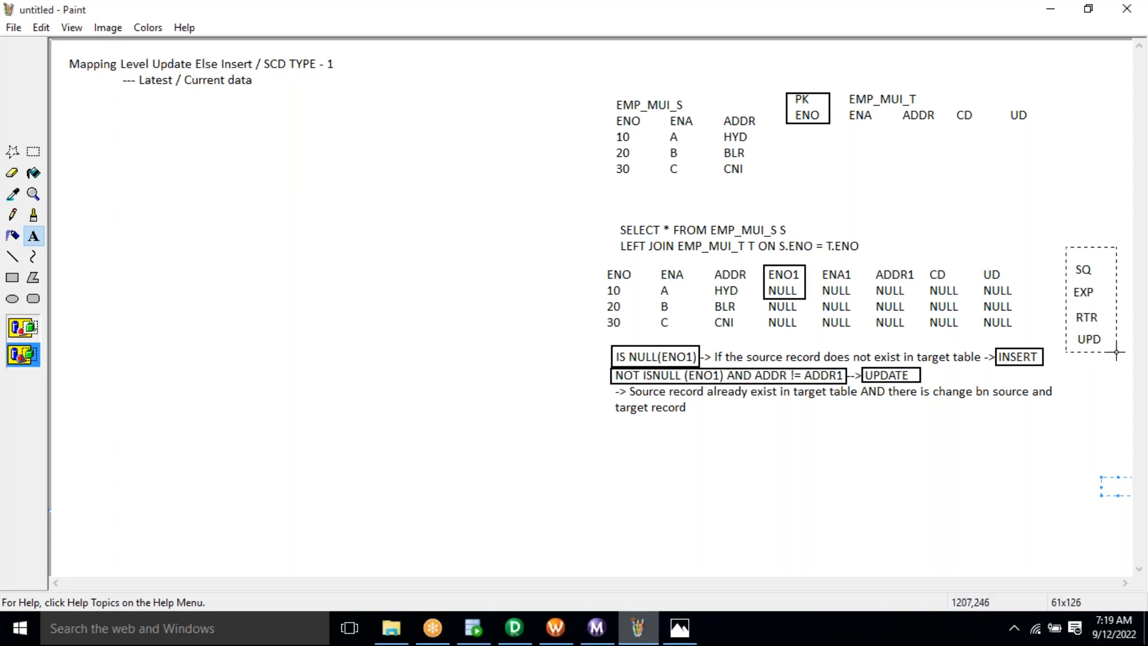
left_click_drag(1115, 352, 1116, 352)
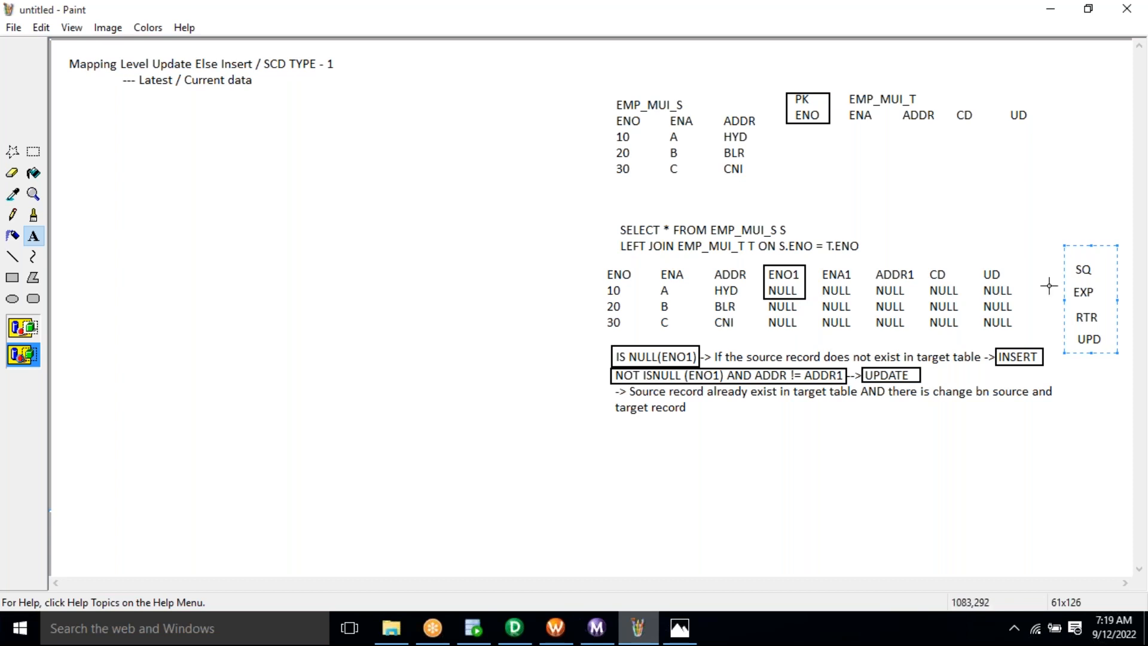
left_click(1046, 247)
left_click_drag(1068, 254, 1116, 372)
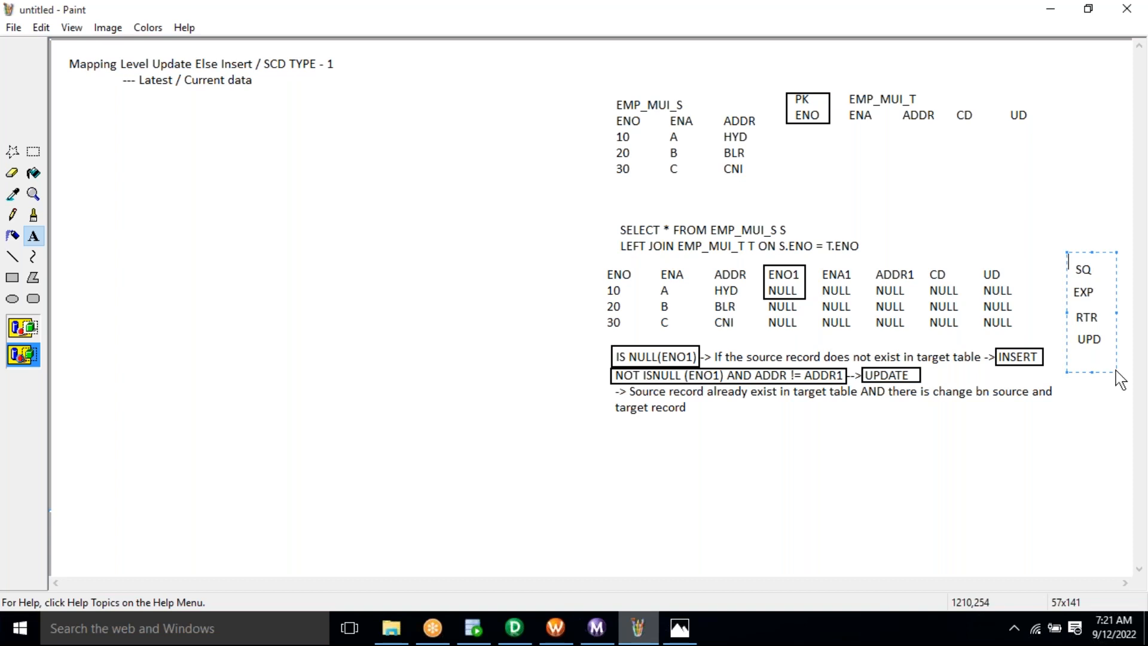
left_click(1031, 336)
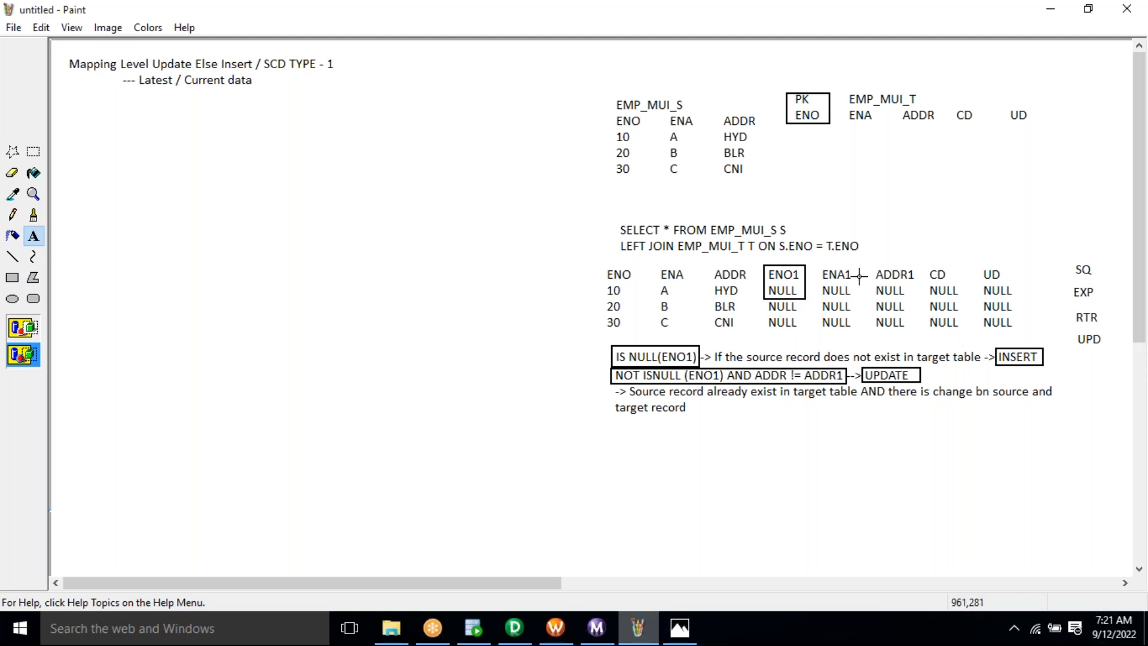
Switch to SQL Developer, copy the EMP_MUI_S table name from the first query, and return to PowerCenter Designer with the repository navigator shown
left_click(473, 628)
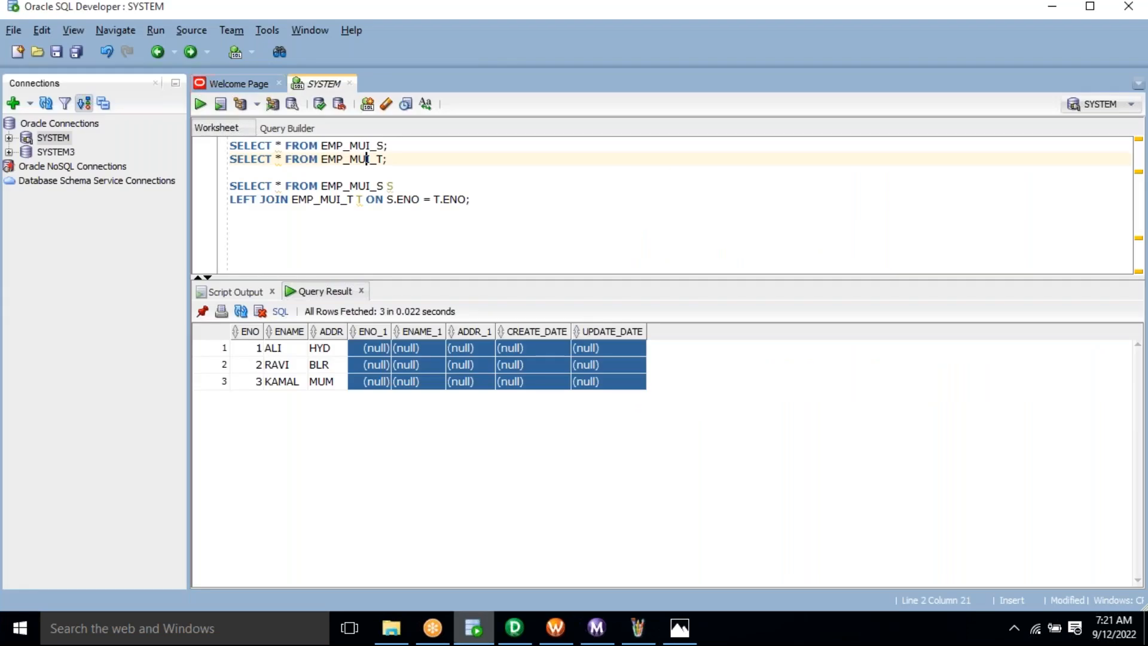
double_click(366, 145)
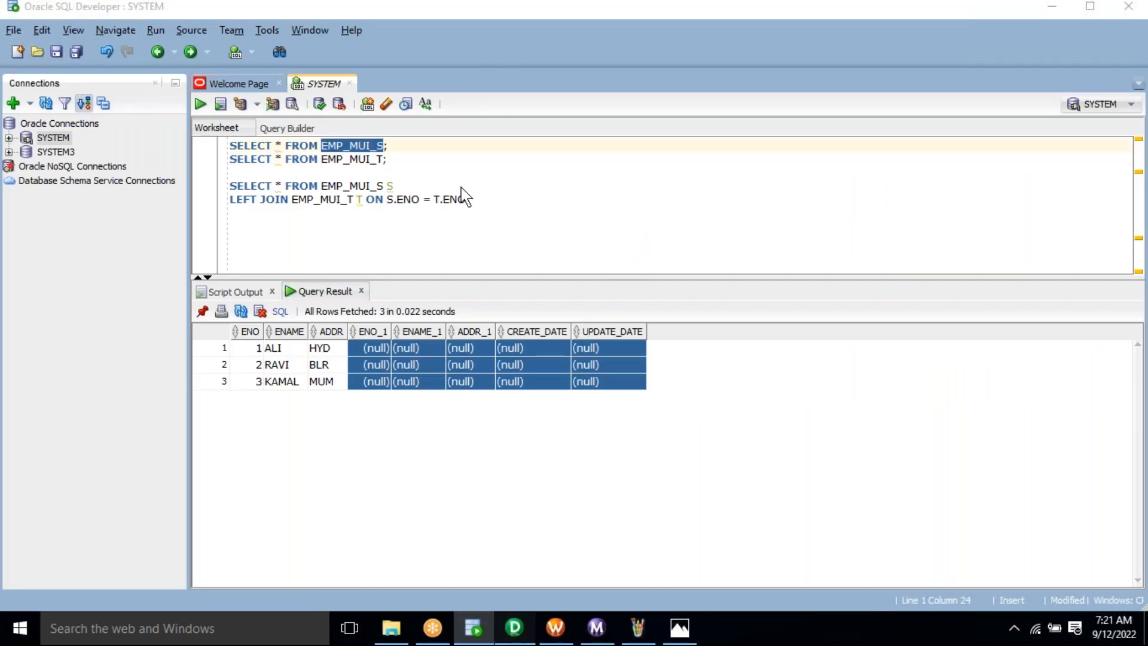
key("alt+Tab")
left_click(281, 49)
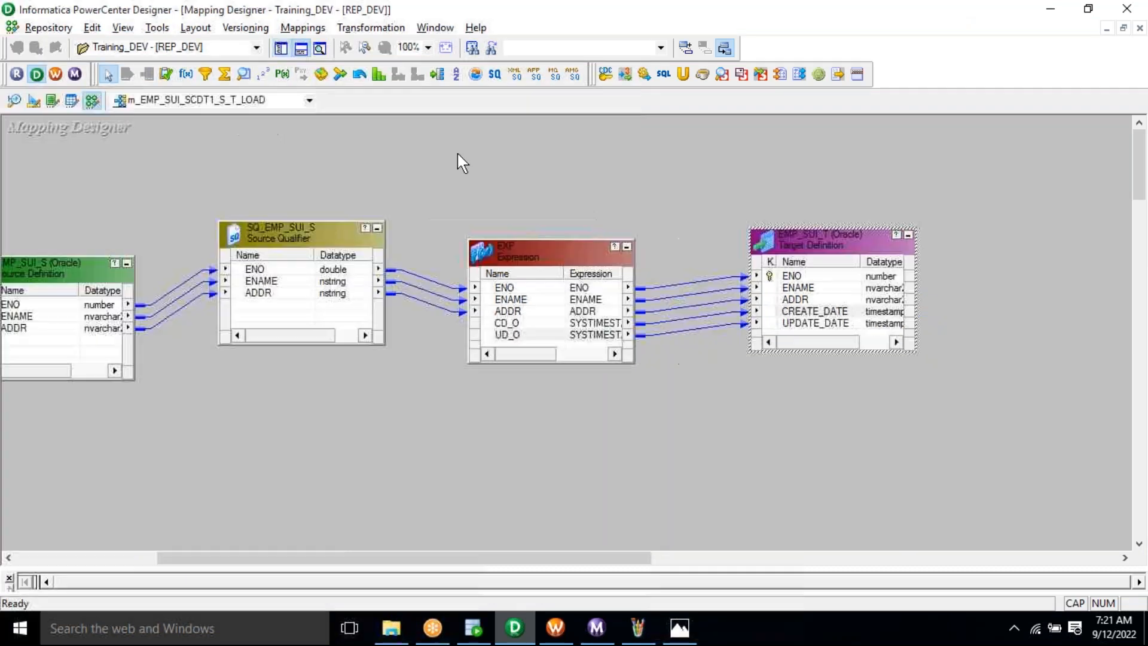
left_click(283, 50)
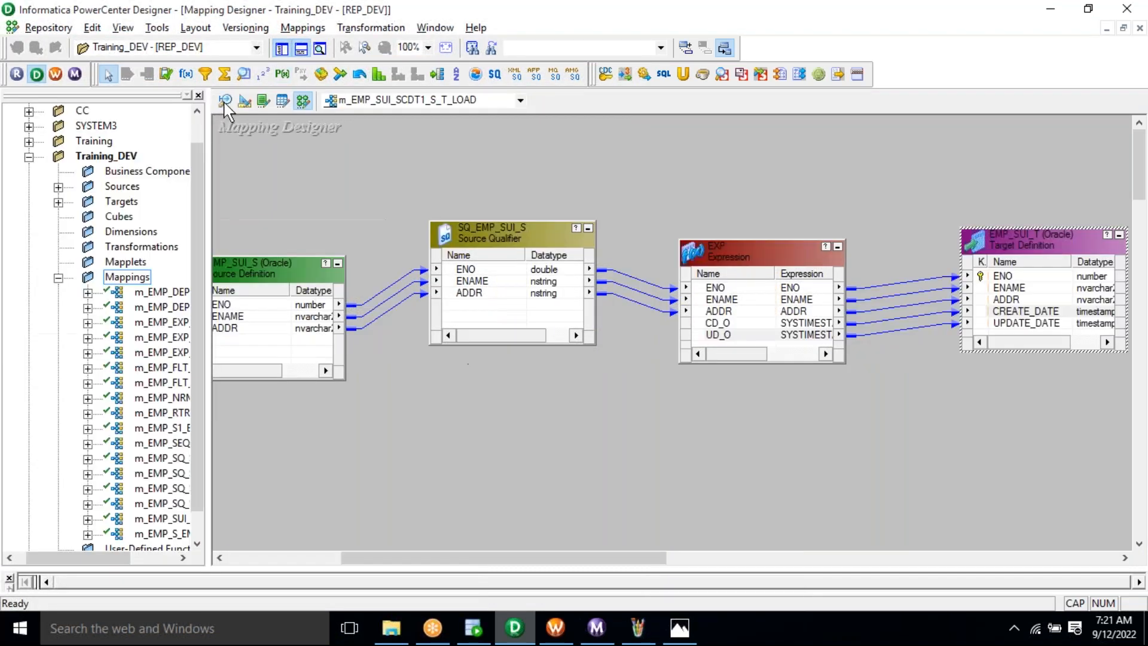
Open the Source Analyzer and clear all objects from its workspace
left_click(225, 101)
right_click(448, 175)
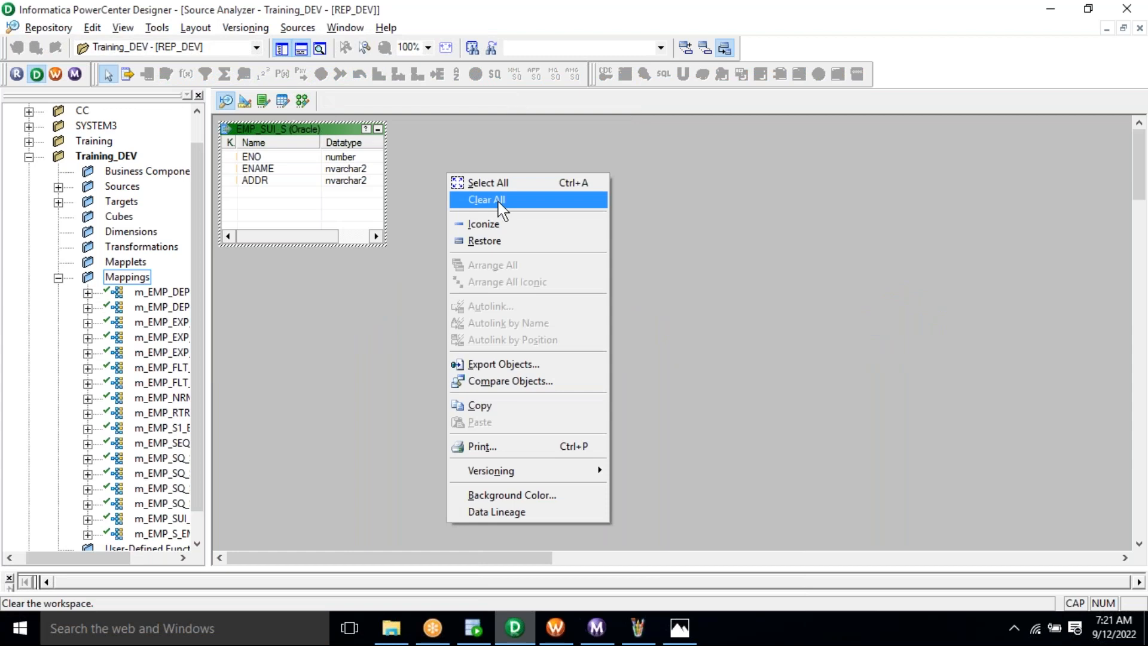
left_click(482, 199)
Start a database source import filtered to EMP_MUI_S and connect to the Training_DEV data source as system with the account password
left_click(297, 27)
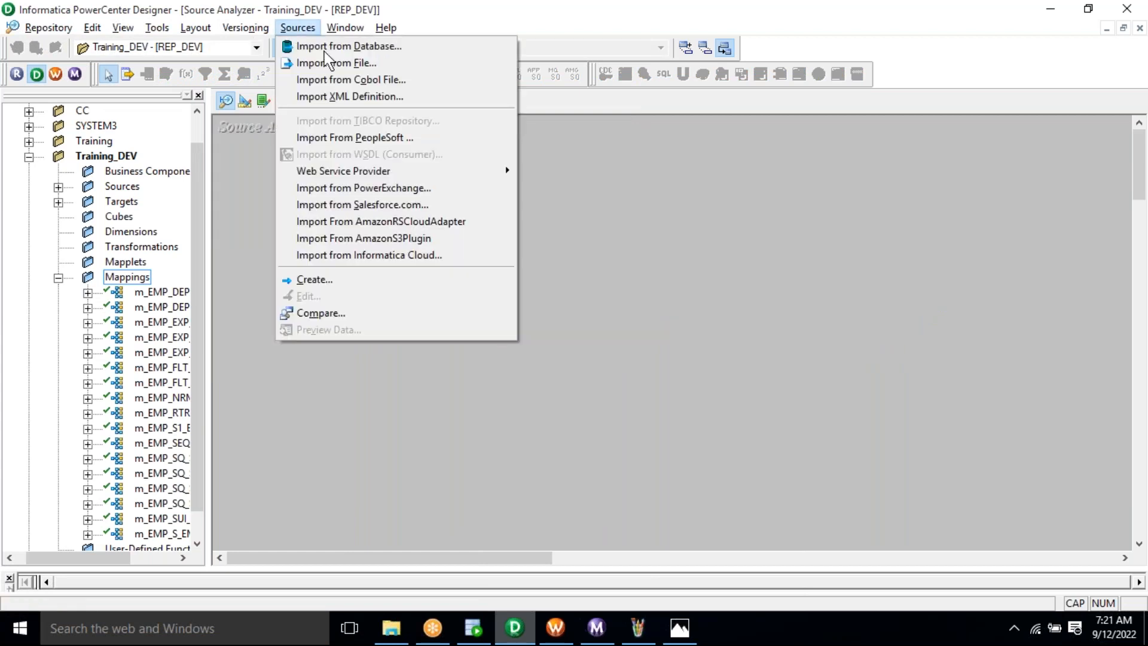
left_click(326, 48)
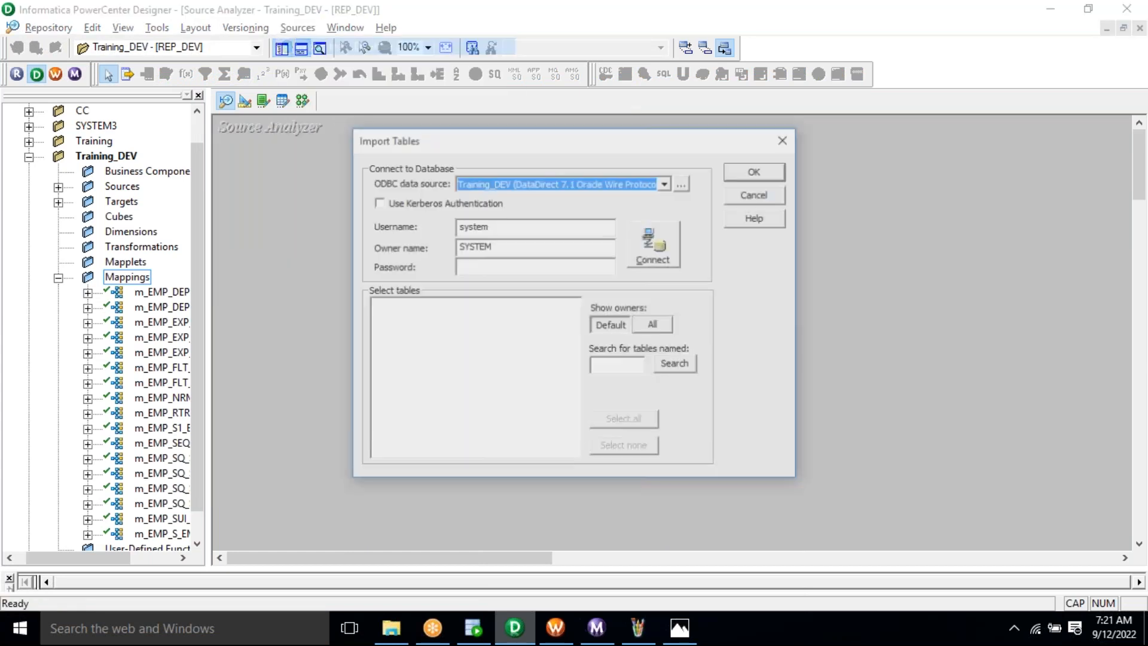
left_click(617, 365)
type("EMP_MUI_S")
double_click(472, 228)
key("Tab")
key("Tab")
type("******")
left_click(658, 265)
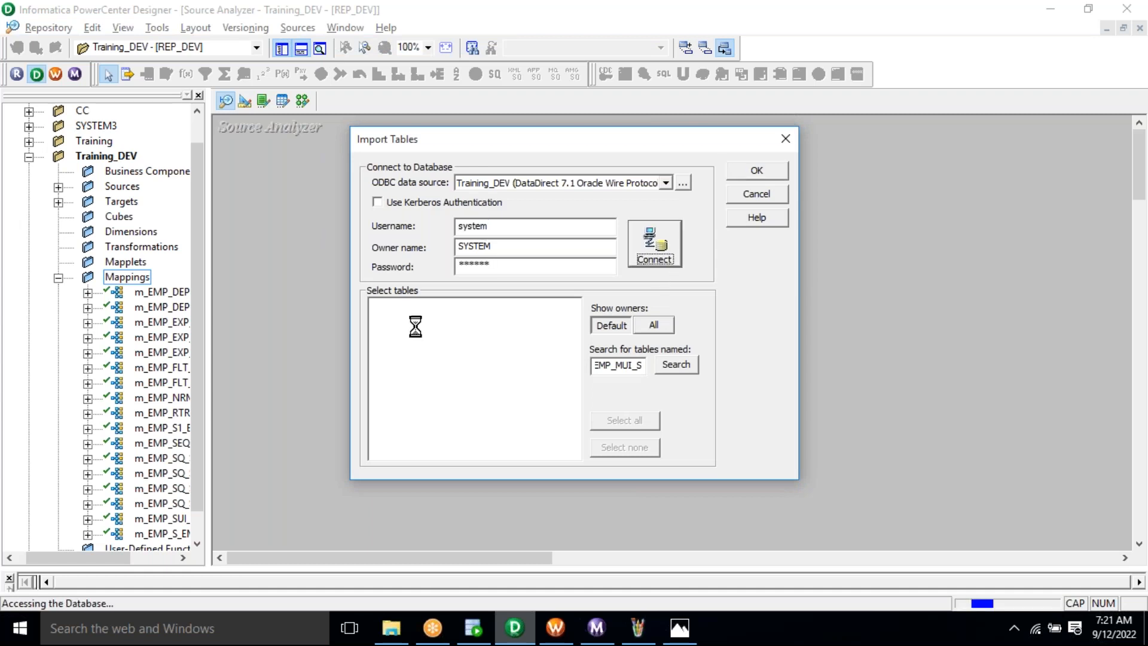
Import the EMP_MUI_S table from the SYSTEM tables as a source definition
left_click(390, 318)
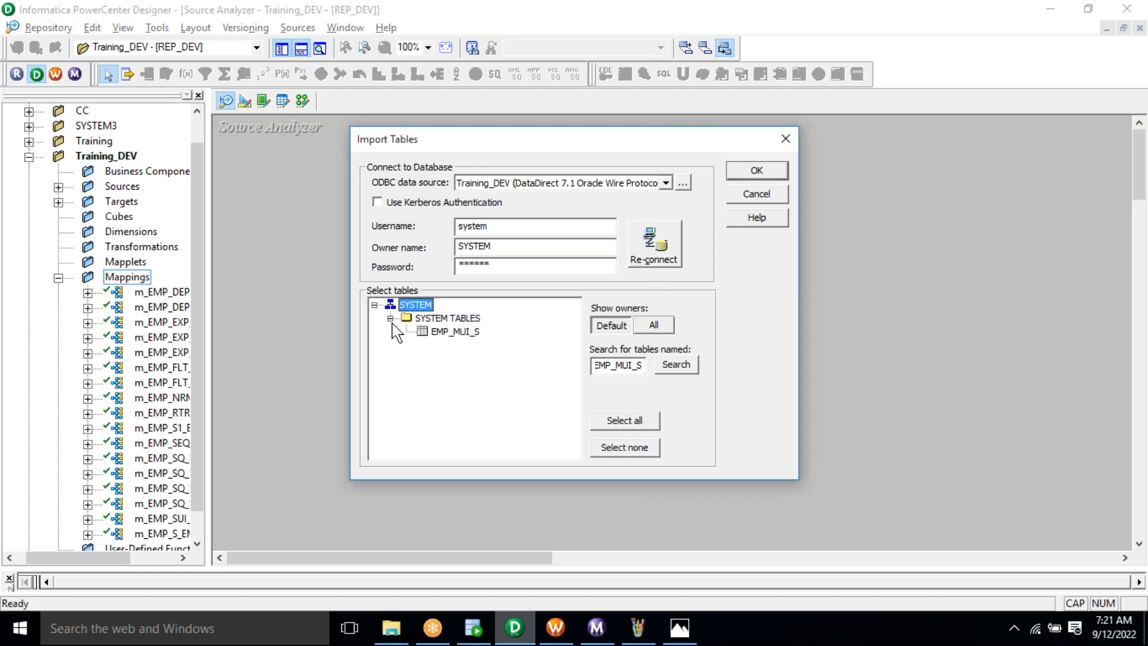
left_click(449, 333)
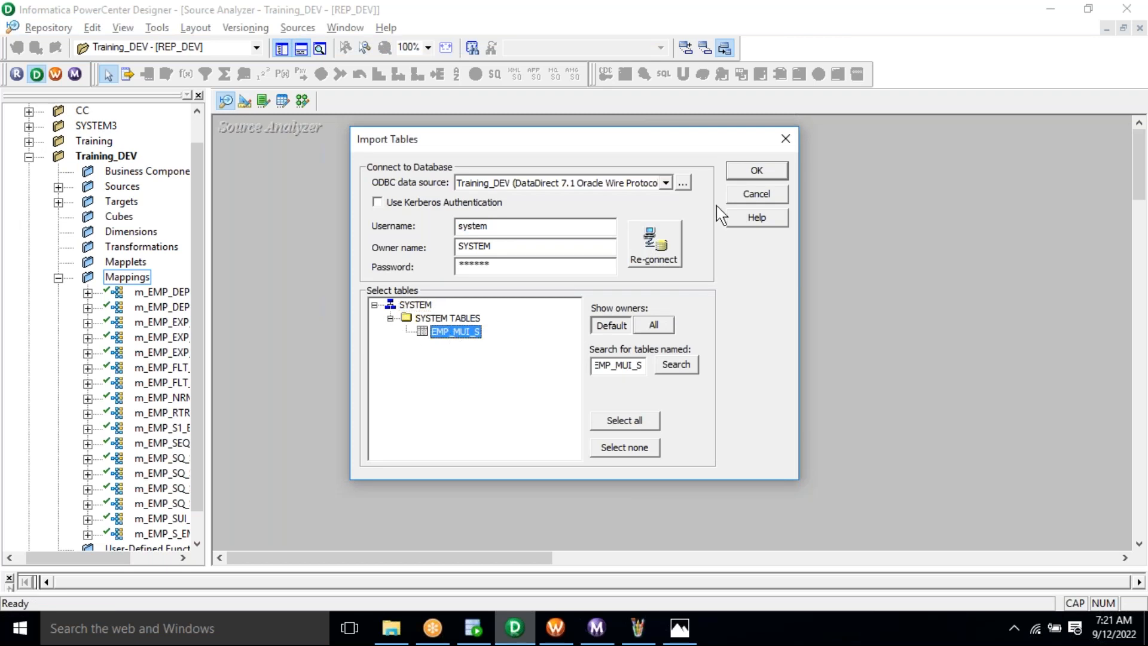
left_click(769, 170)
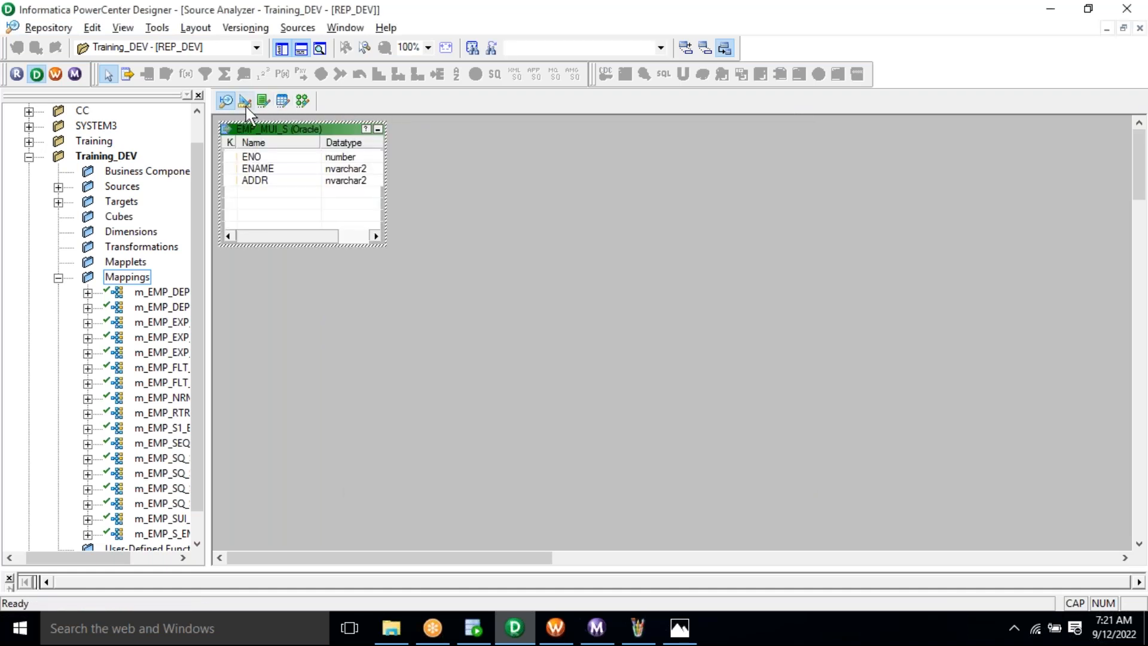
Open the Target Designer and clear all objects from its workspace
left_click(245, 102)
right_click(470, 152)
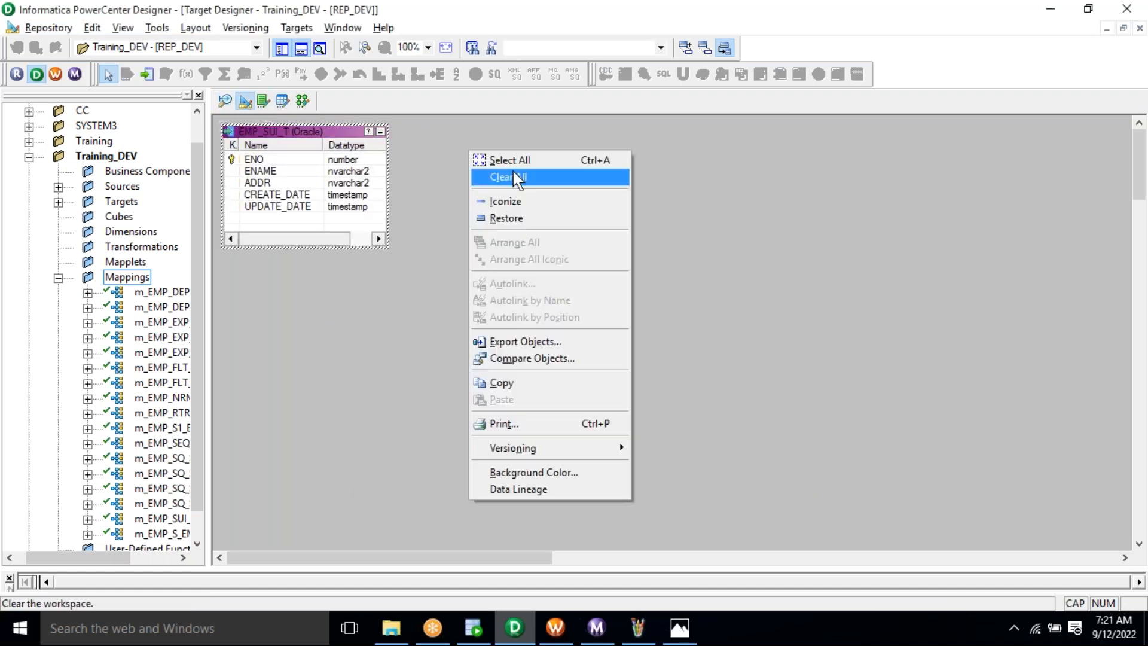
left_click(512, 176)
Copy the EMP_MUI_T table name from the second query in SQL Developer and return to PowerCenter Designer
key("alt+Tab")
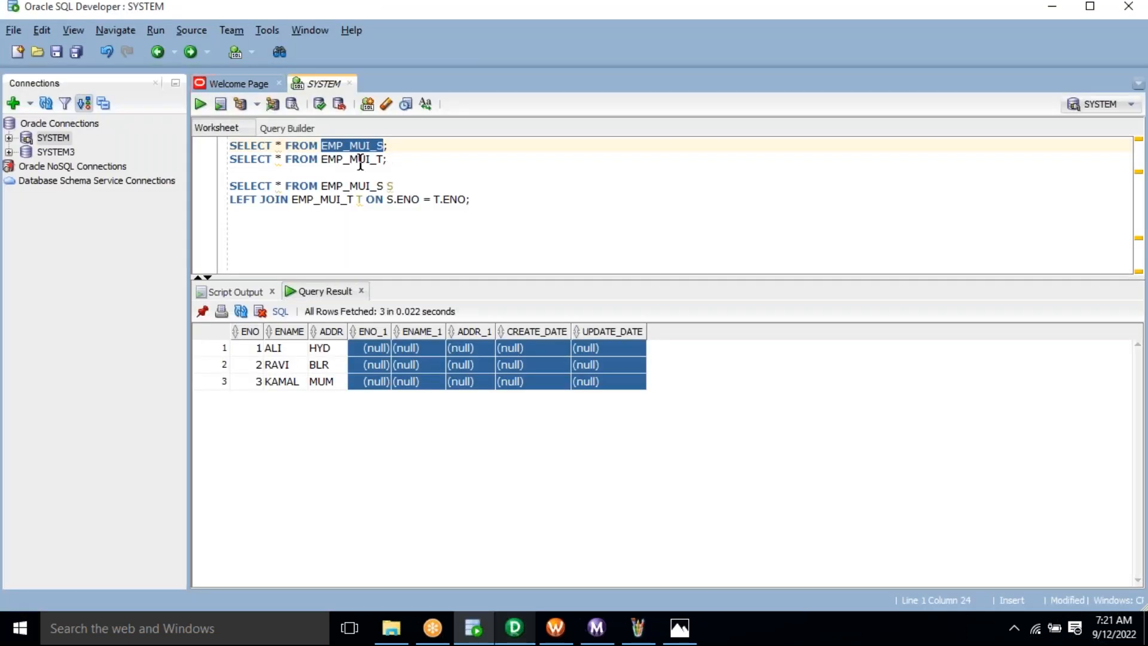
double_click(360, 160)
key("alt+Tab")
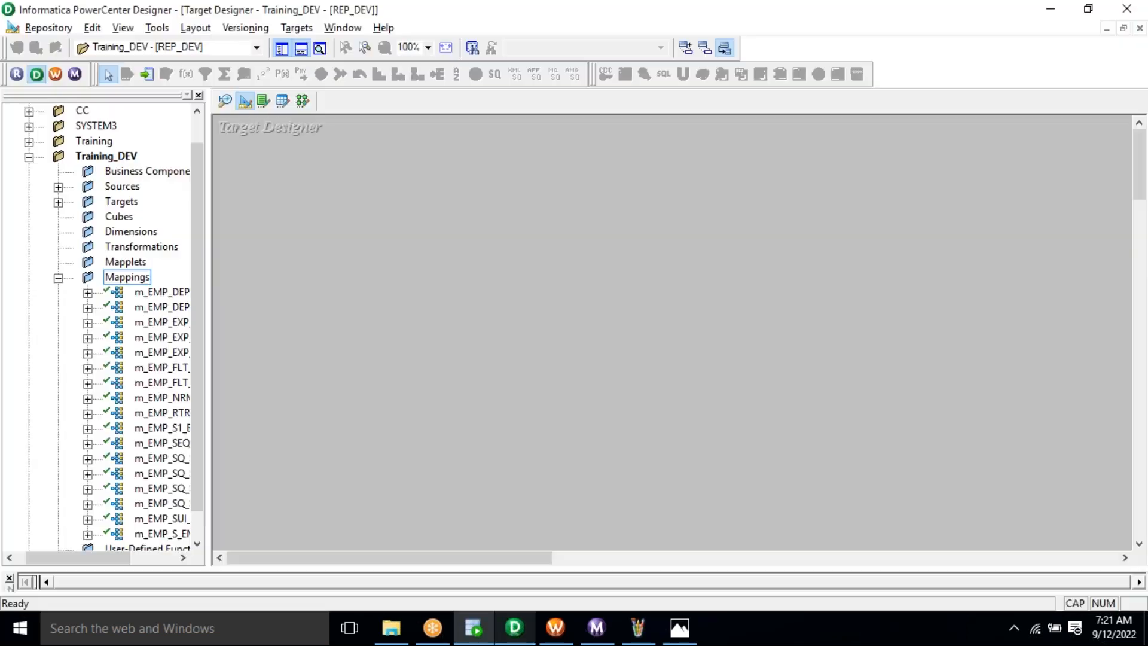
Start a database target import filtered to EMP_MUI_T and connect to the Training_DEV data source as system with the account password
left_click(297, 29)
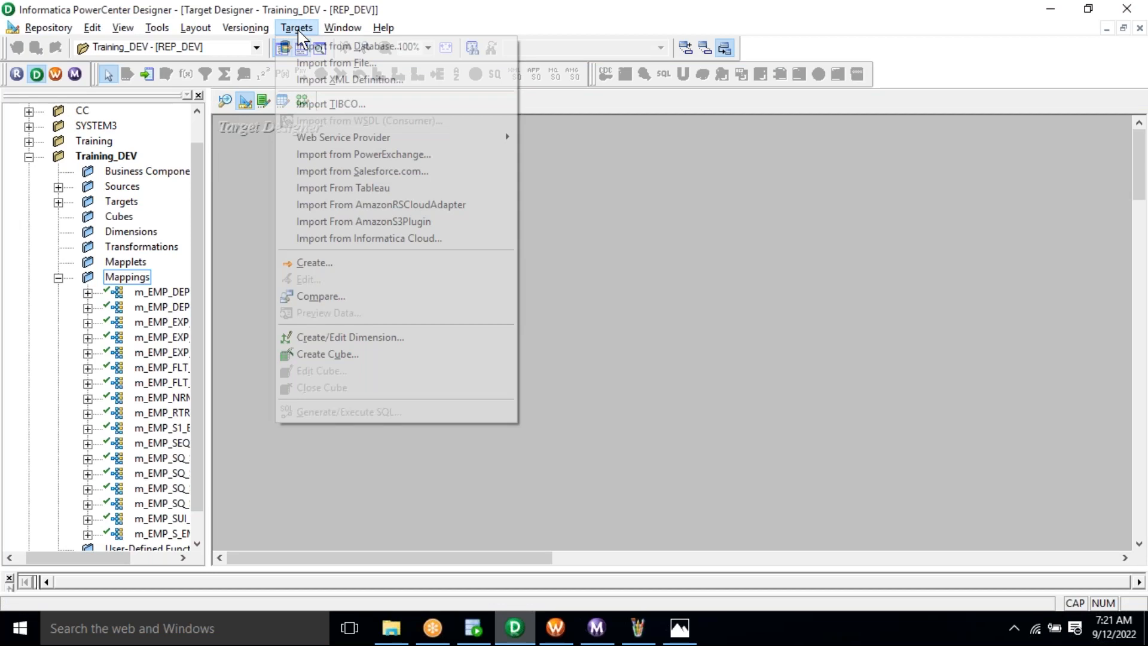
left_click(315, 47)
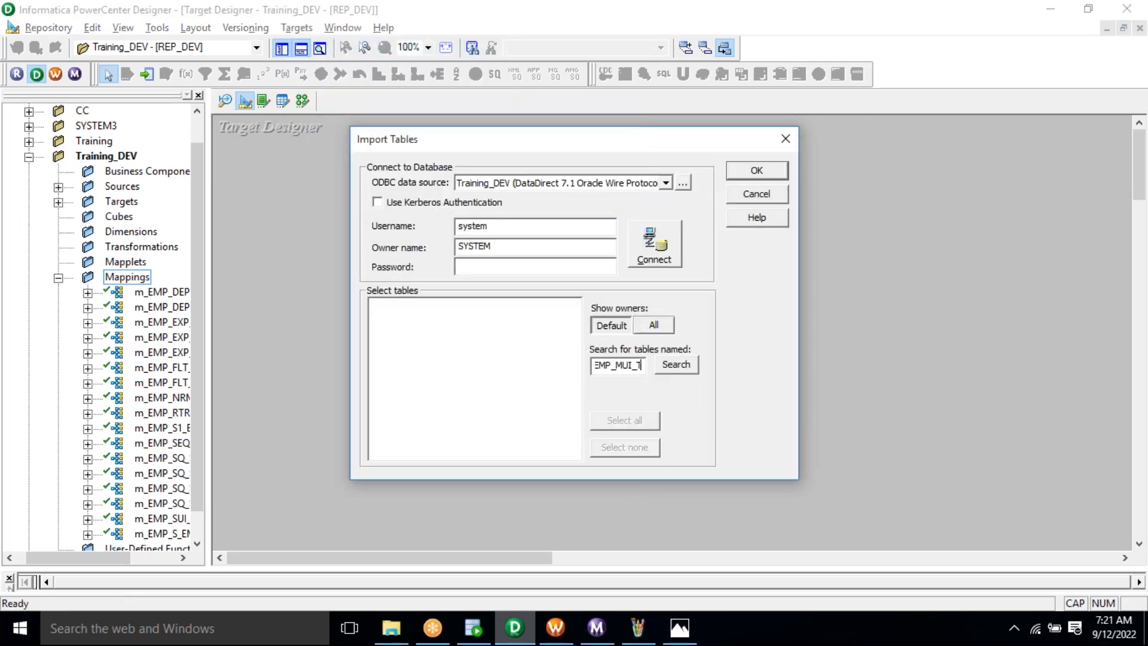
double_click(474, 227)
left_click(472, 266)
type("******")
left_click(652, 262)
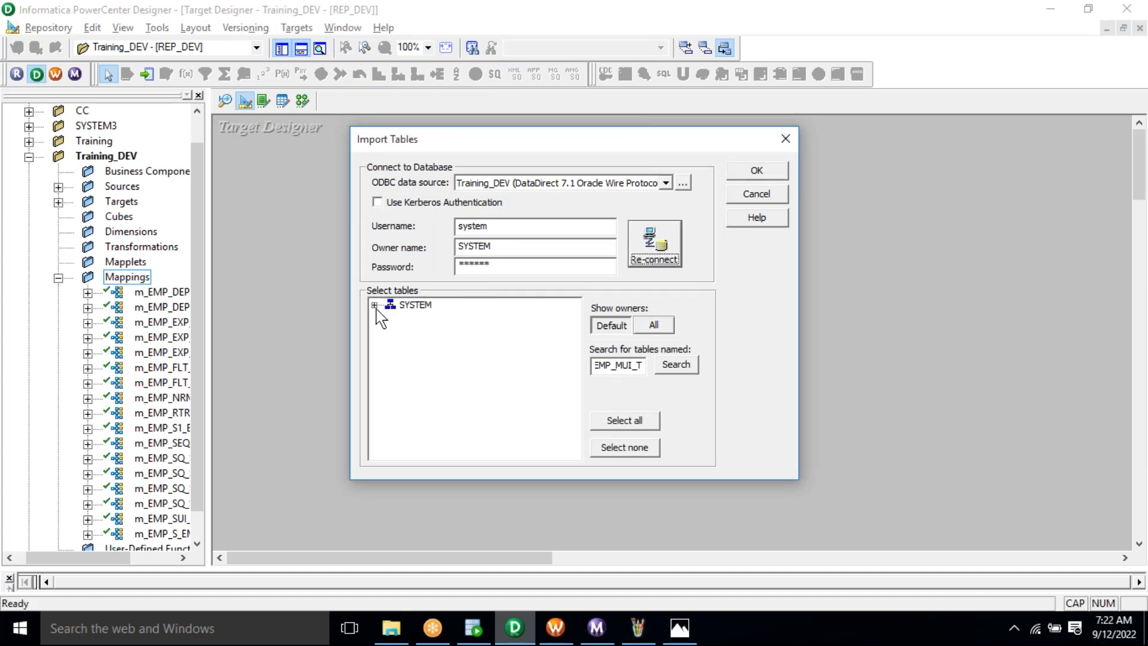
Import the EMP_MUI_T table from the SYSTEM tables as a target definition
left_click(374, 305)
left_click(390, 318)
left_click(448, 333)
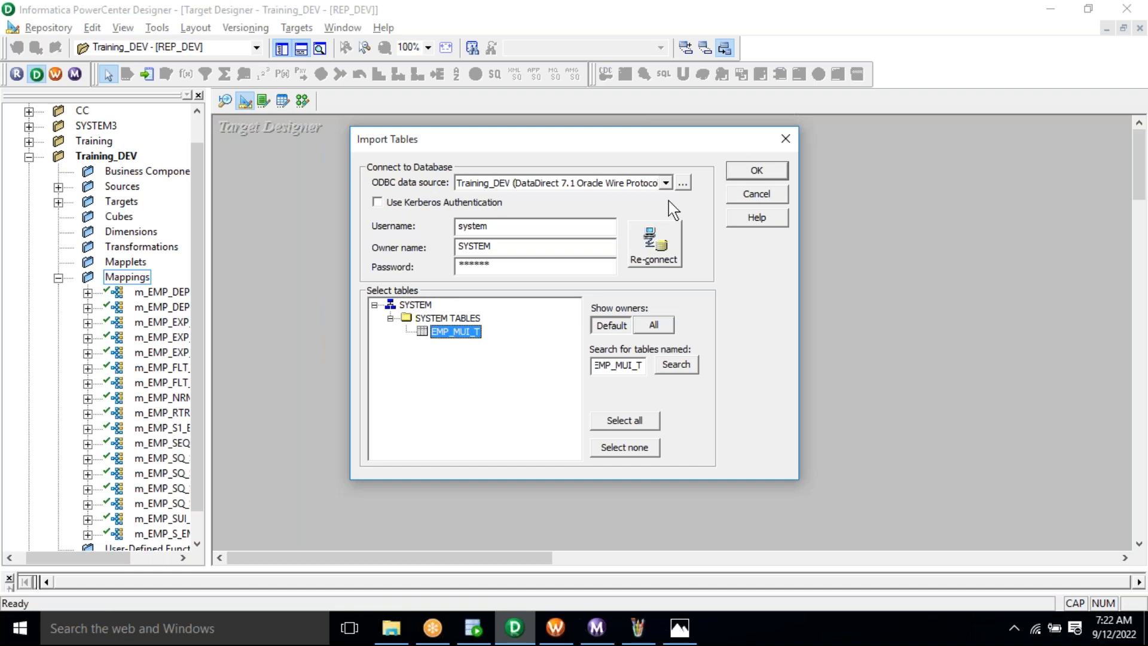
left_click(760, 170)
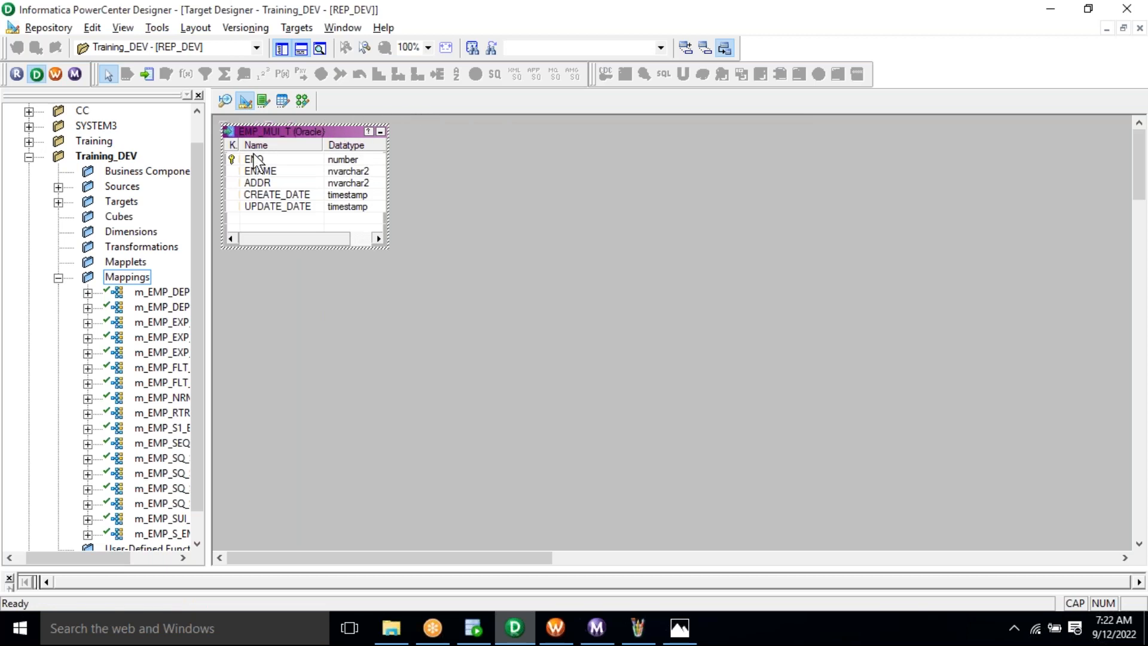
Create a new mapping named m_EMP_MUI_SCDT1_S_T_LOAD in the Mapping Designer
left_click(306, 102)
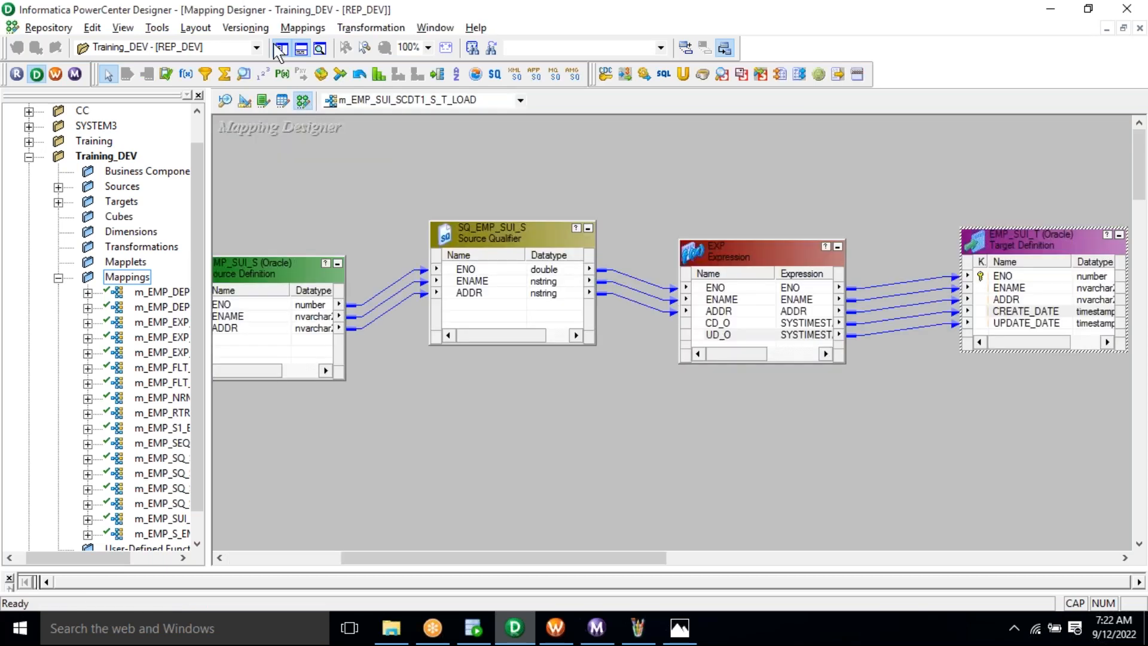
left_click(291, 28)
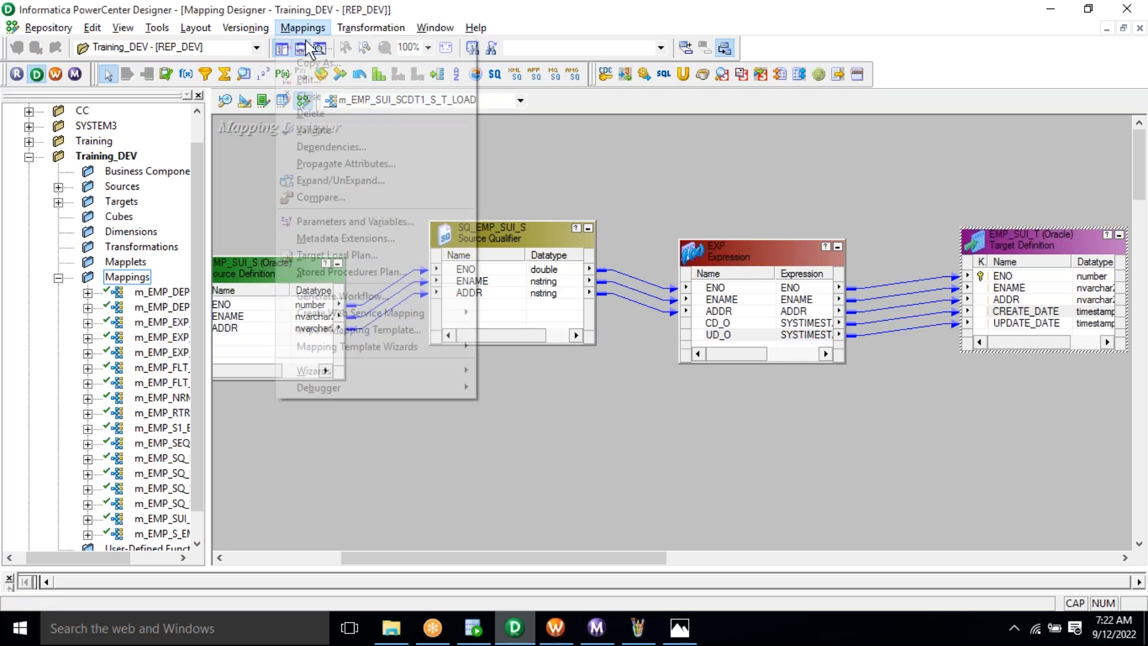
key("Return")
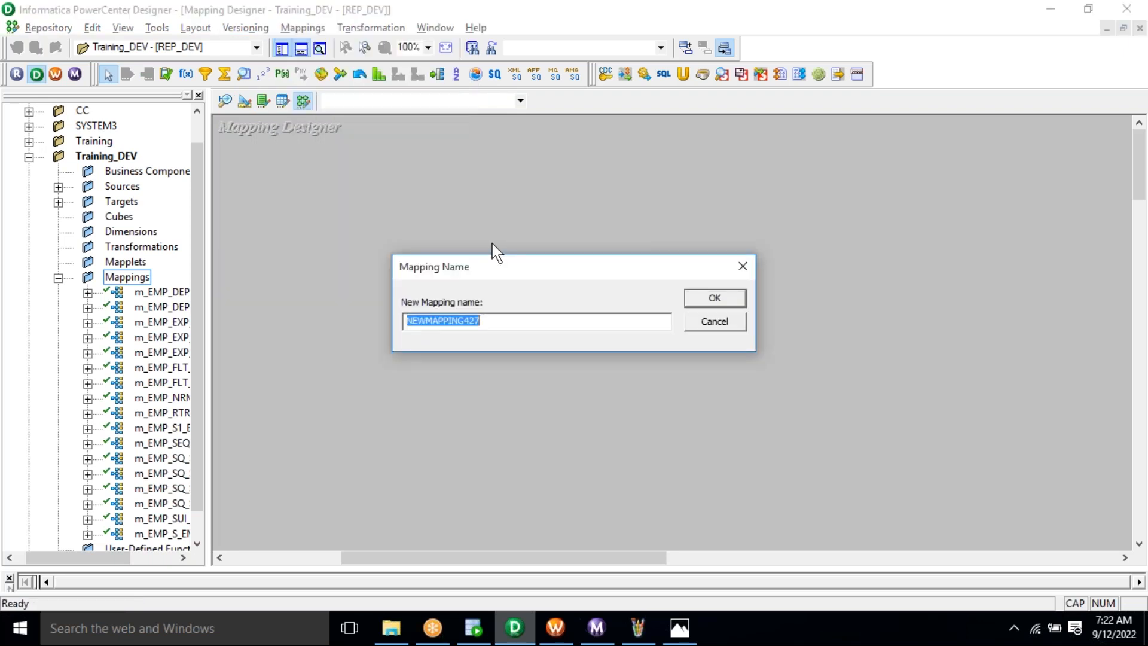
type("m_")
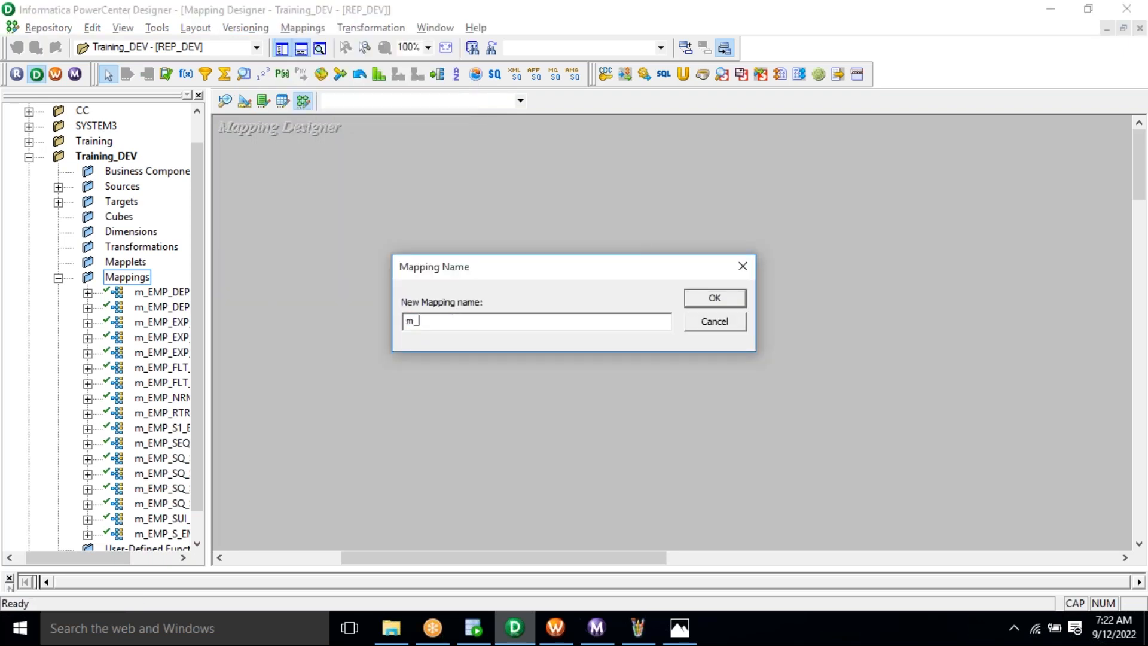
type("EMP_MUI_SCDT1_S_T_LOAD")
double_click(487, 329)
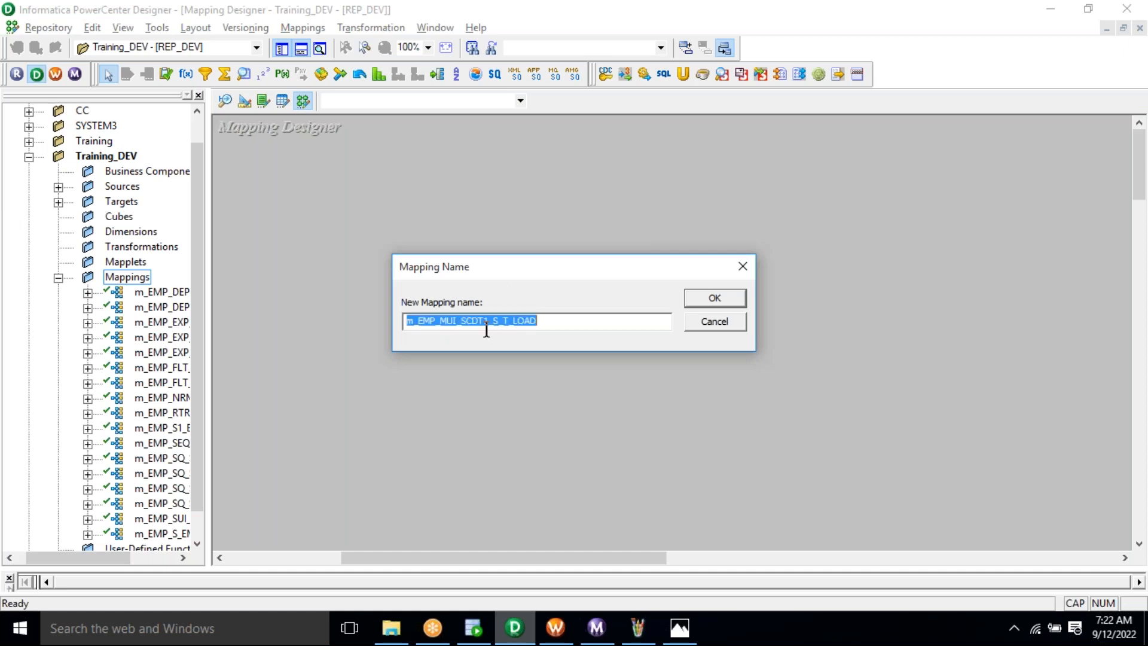
left_click(740, 296)
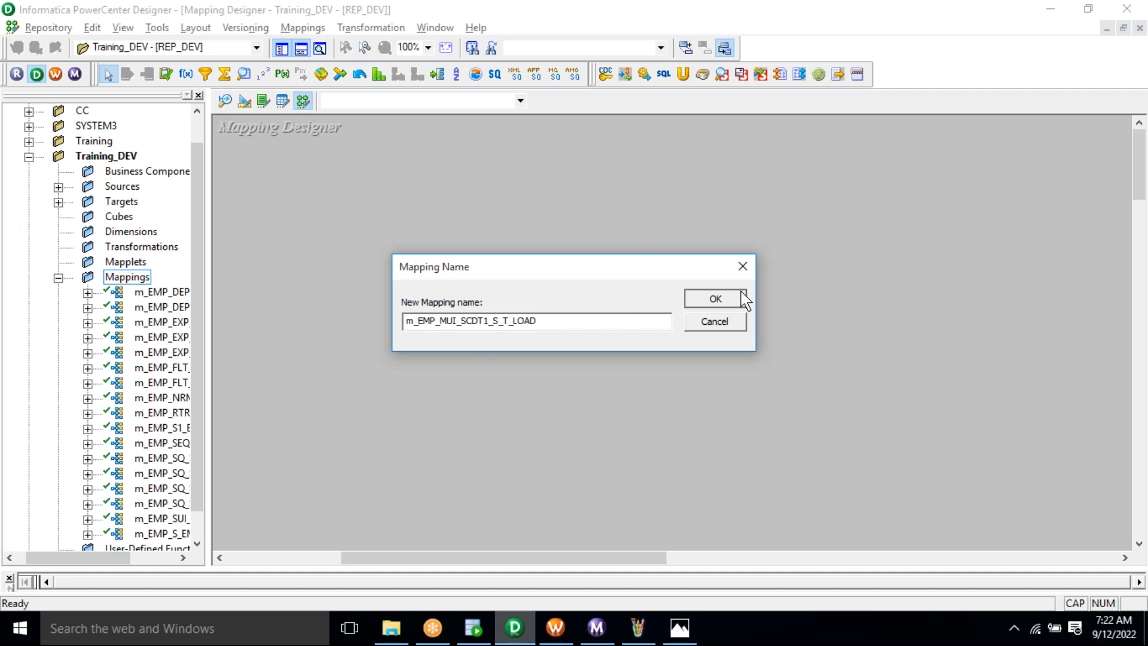
Add the EMP_MUI_S source from the Training_DEV sources to the mapping
double_click(123, 186)
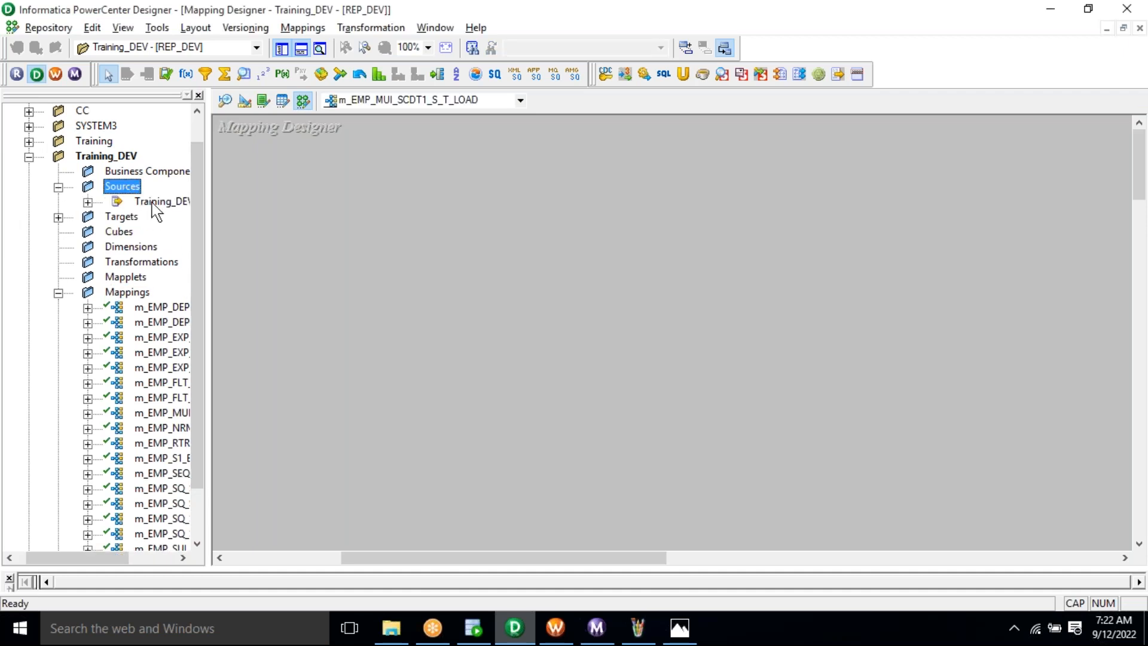
left_click(154, 203)
double_click(153, 205)
left_click_drag(103, 561, 159, 558)
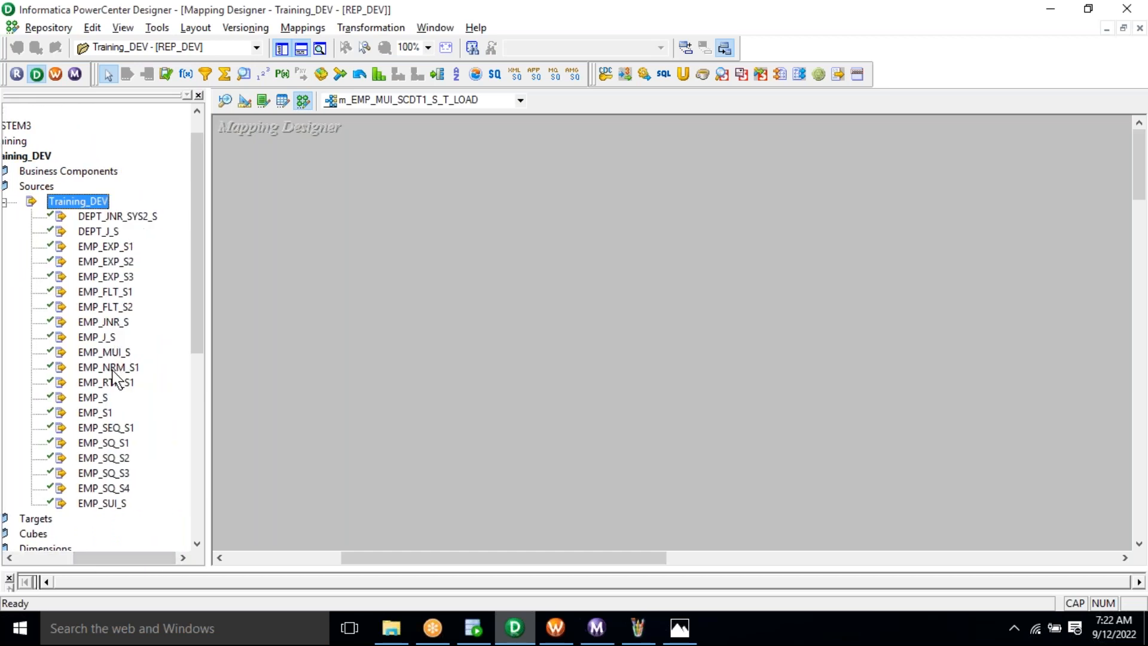
left_click(108, 354)
left_click_drag(108, 354, 137, 347)
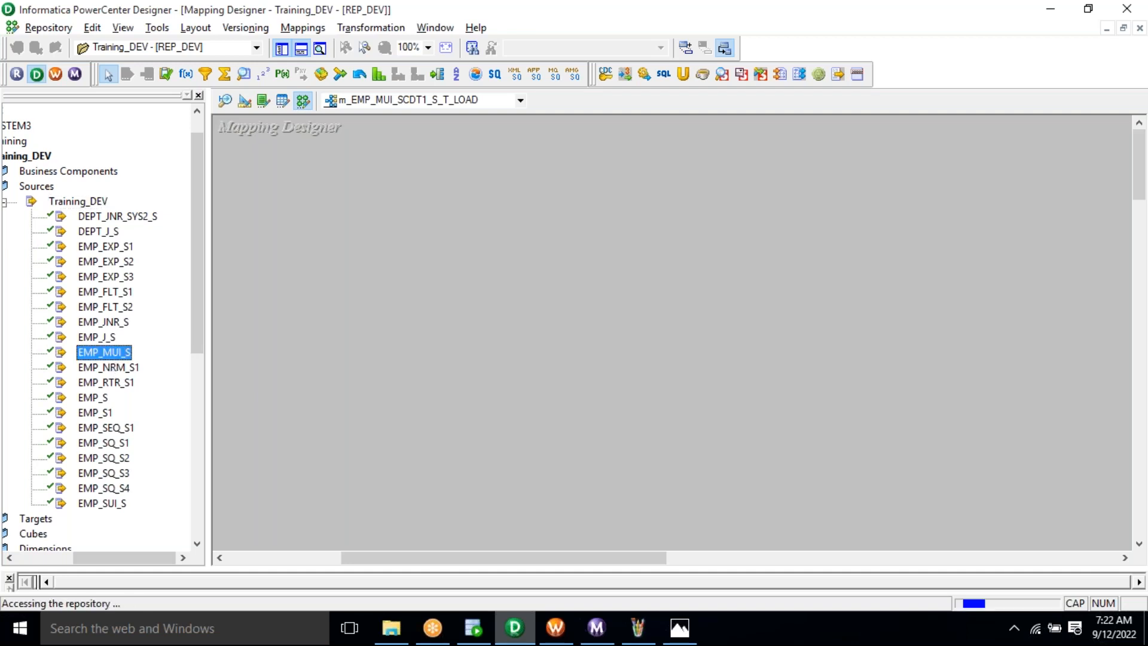
Place the EMP_MUI_T target well to the right of the source in the mapping, and move the source qualifier clear of the source definition
scroll(119, 316, "down", 5)
double_click(36, 275)
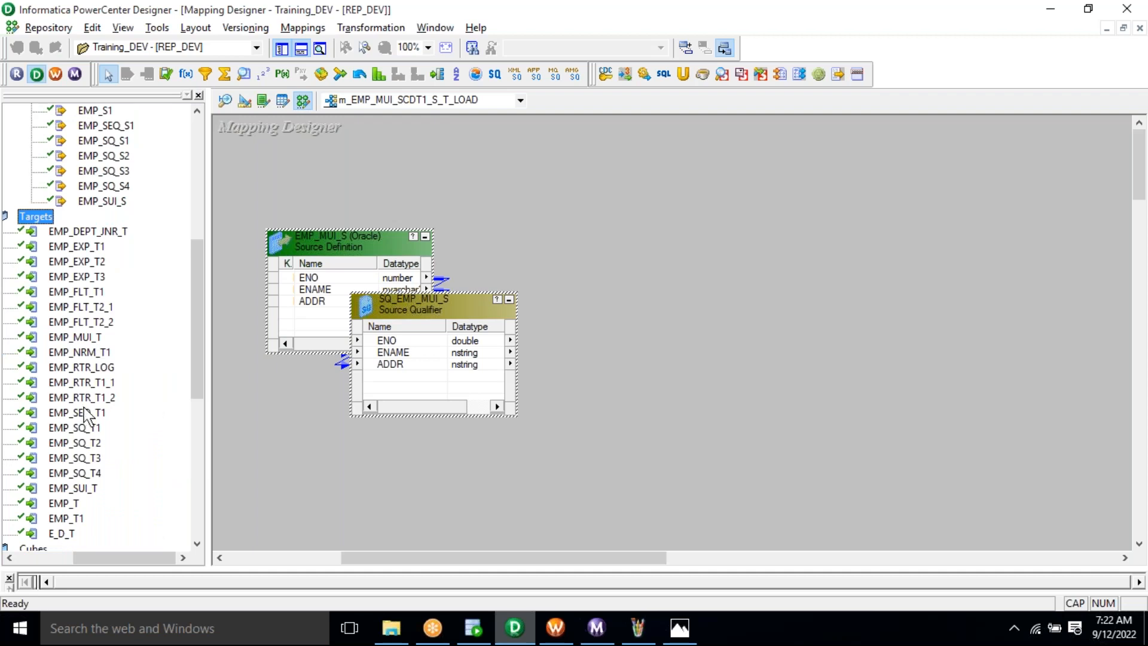
left_click_drag(81, 337, 920, 225)
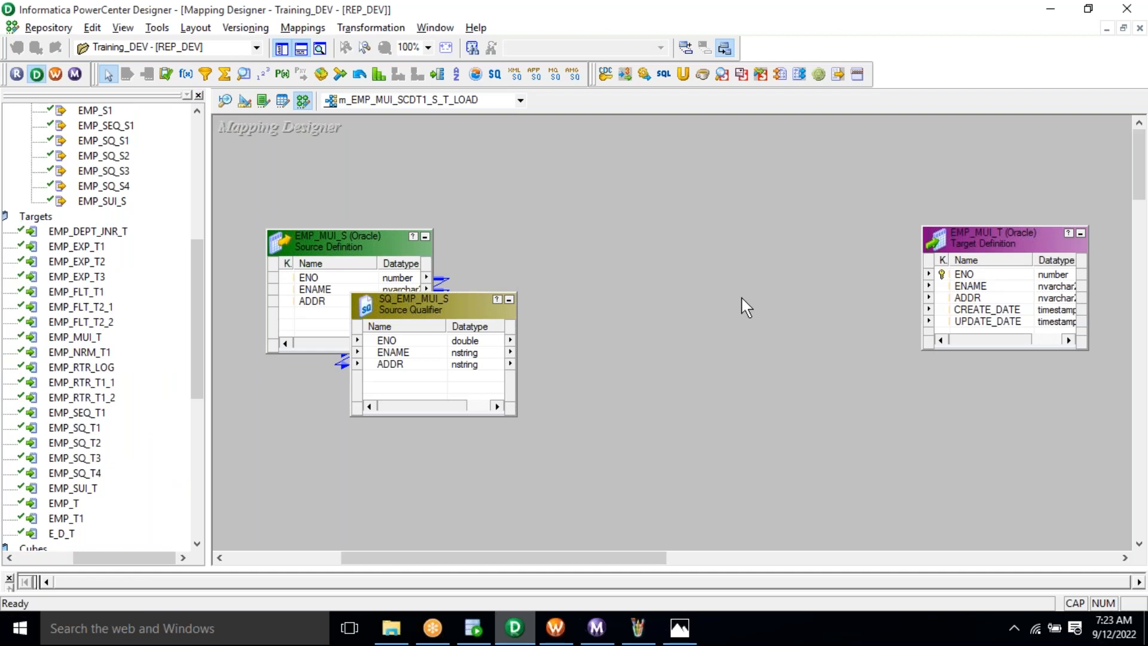
left_click_drag(453, 303, 552, 270)
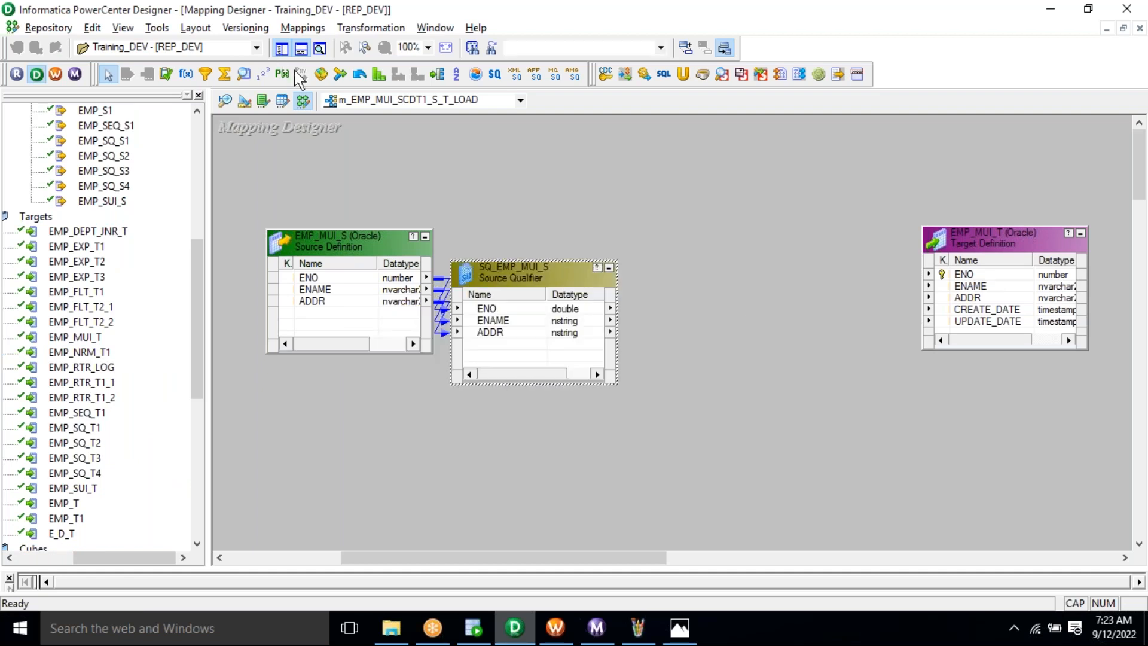
Move the SQ_EMP_MUI_S source qualifier up and away from the EMP_MUI_S source, and shift that source up to make room below
left_click(642, 626)
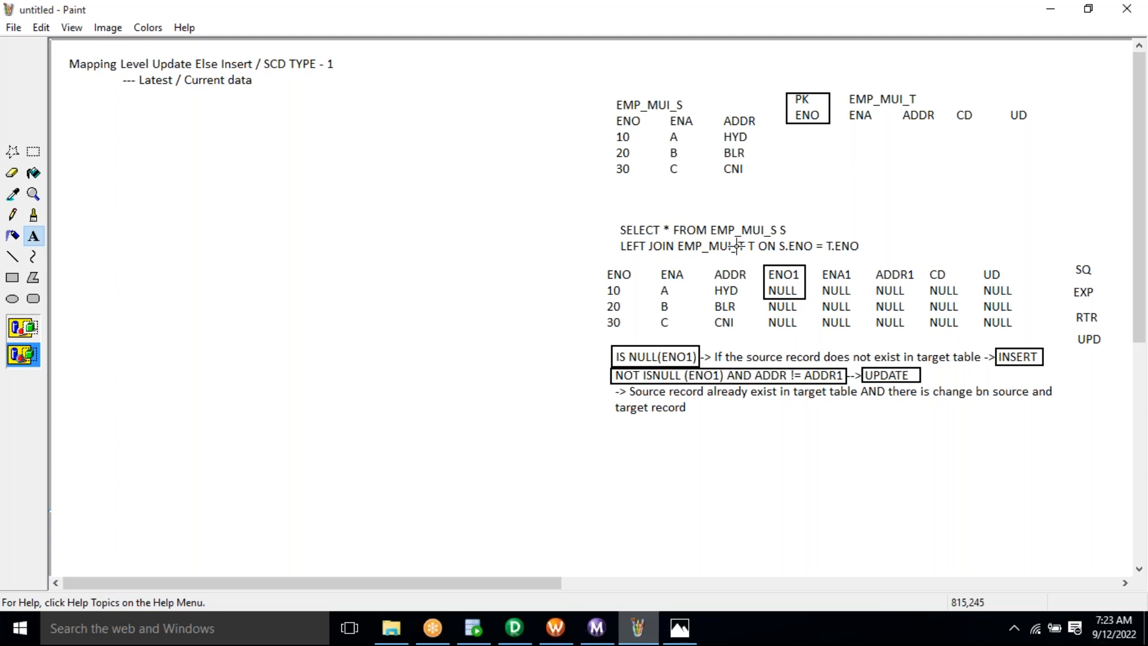
key("alt+Tab")
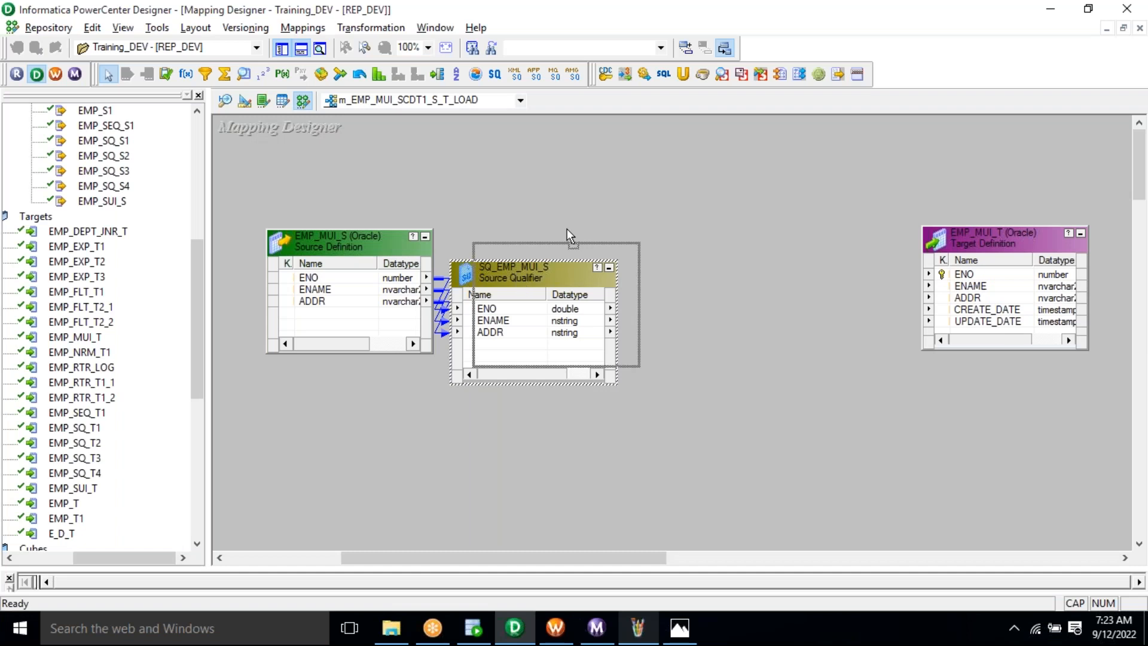
left_click_drag(521, 281, 582, 222)
left_click_drag(391, 254, 372, 204)
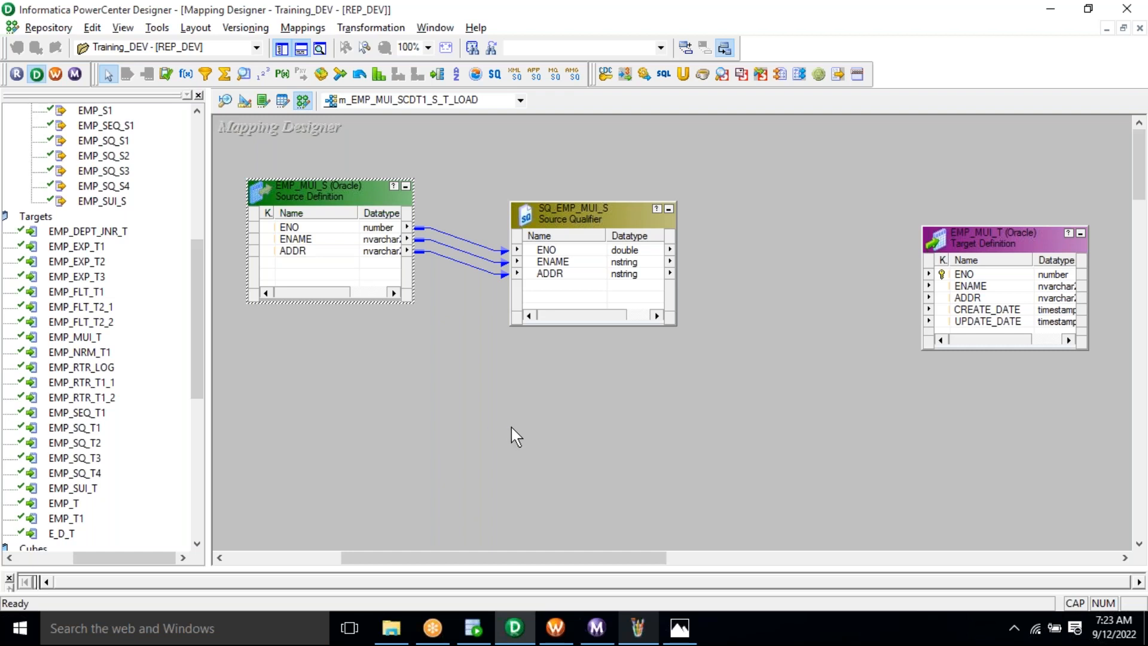
left_click(986, 248)
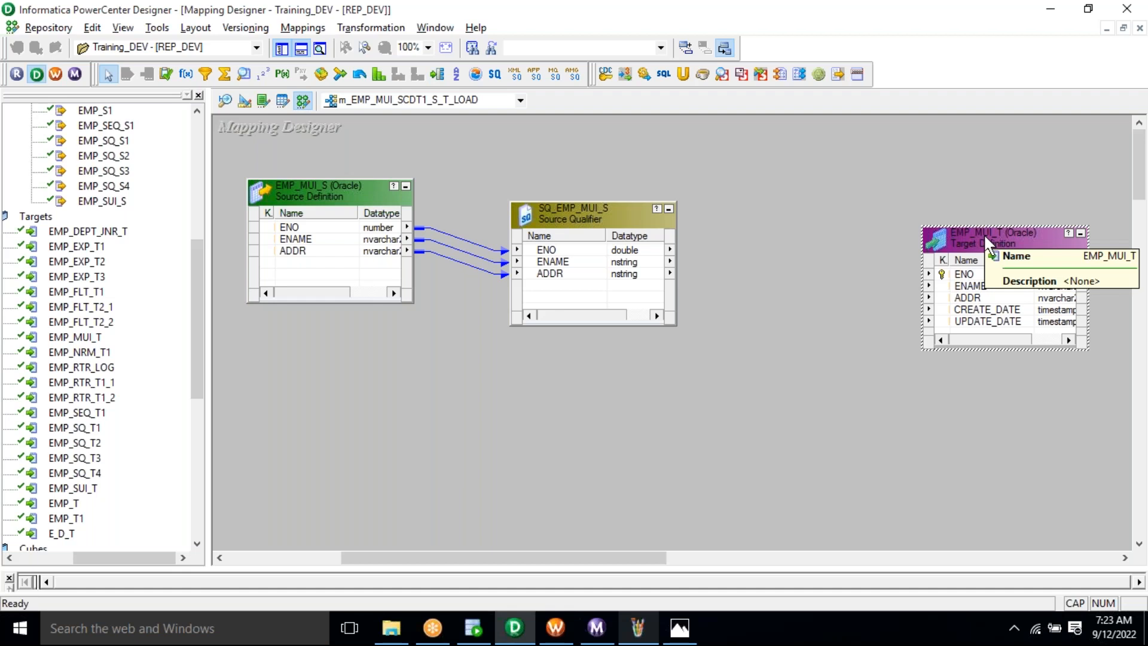
In the Source Analyzer, connect to the Training_DEV database for a source import, filtering for tables named EMP_MUI_T
left_click(226, 102)
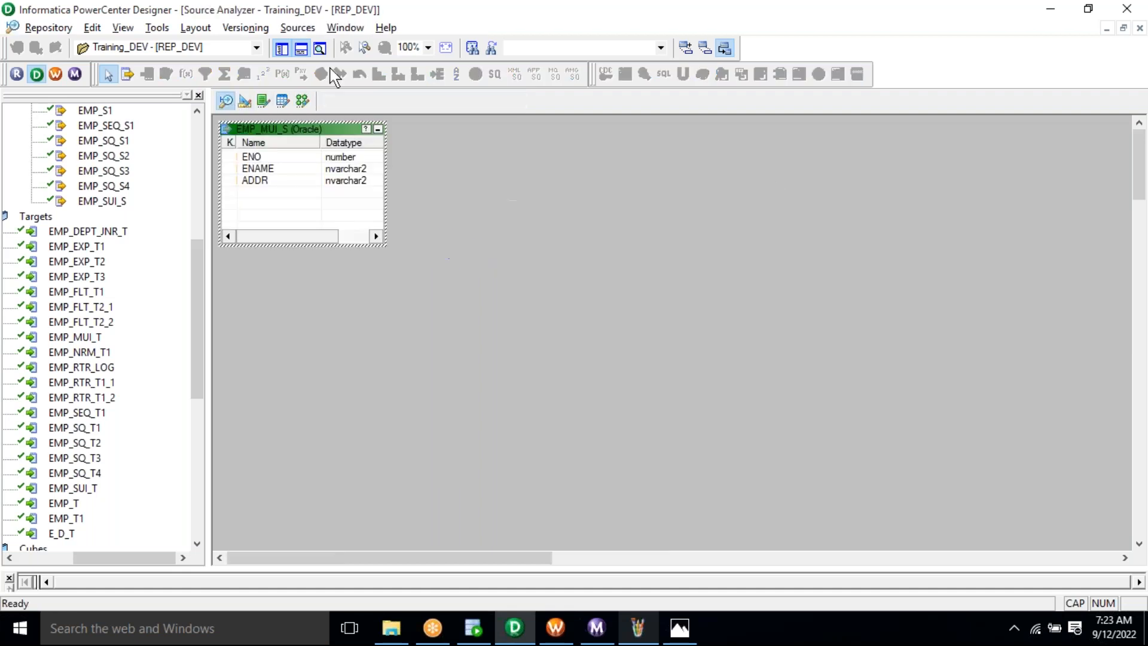
left_click(297, 27)
left_click(292, 46)
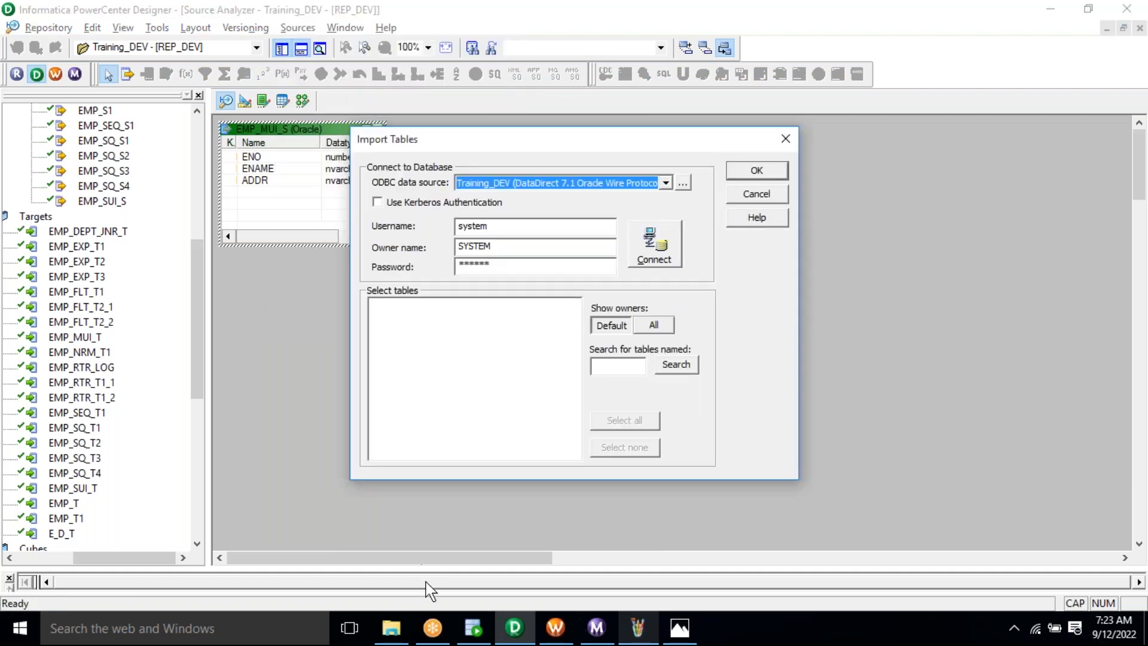
left_click(478, 630)
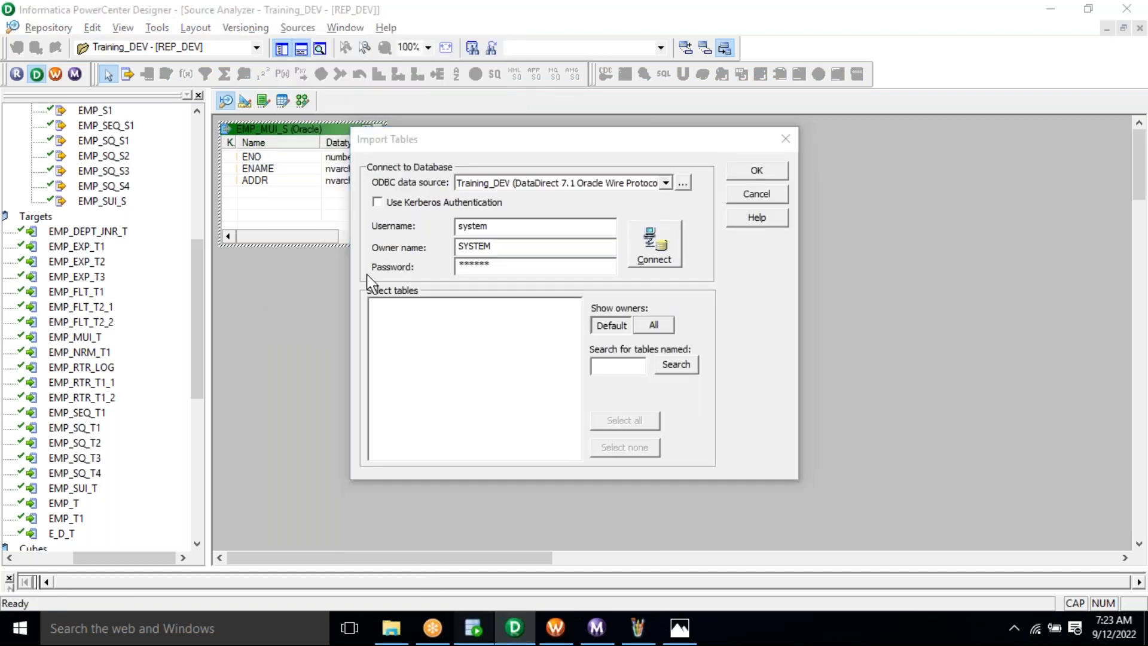
key("alt+Tab")
left_click(624, 366)
type("EMP_MUI_T")
left_click(657, 263)
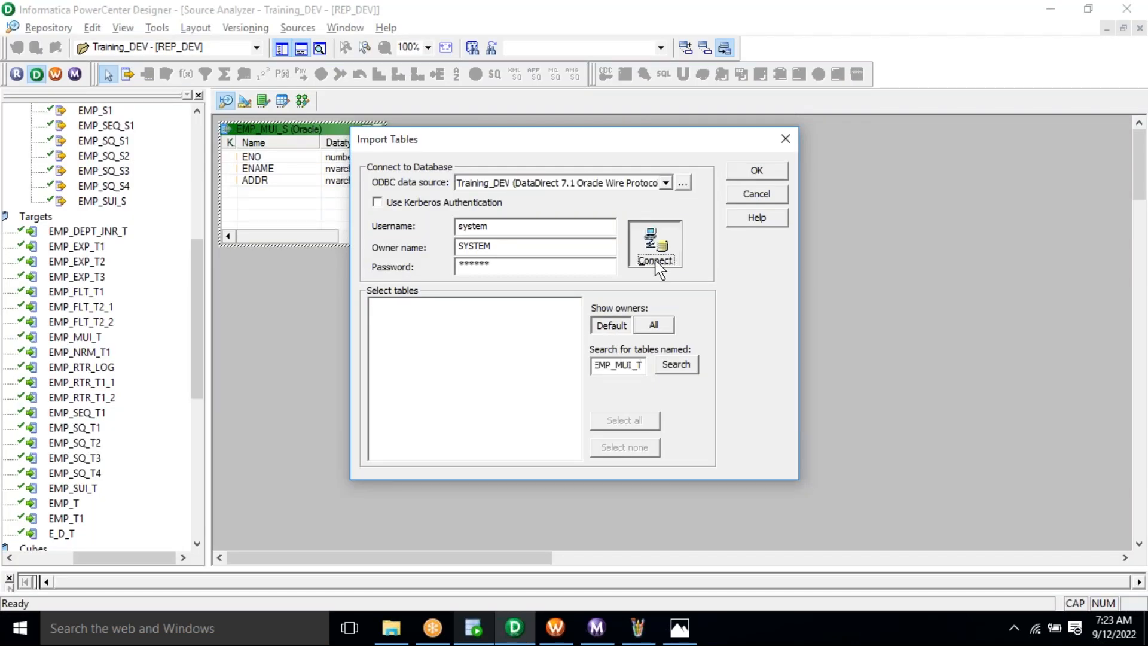
Import EMP_MUI_T from the SYSTEM tables as a source definition and place it below EMP_MUI_S
left_click(374, 304)
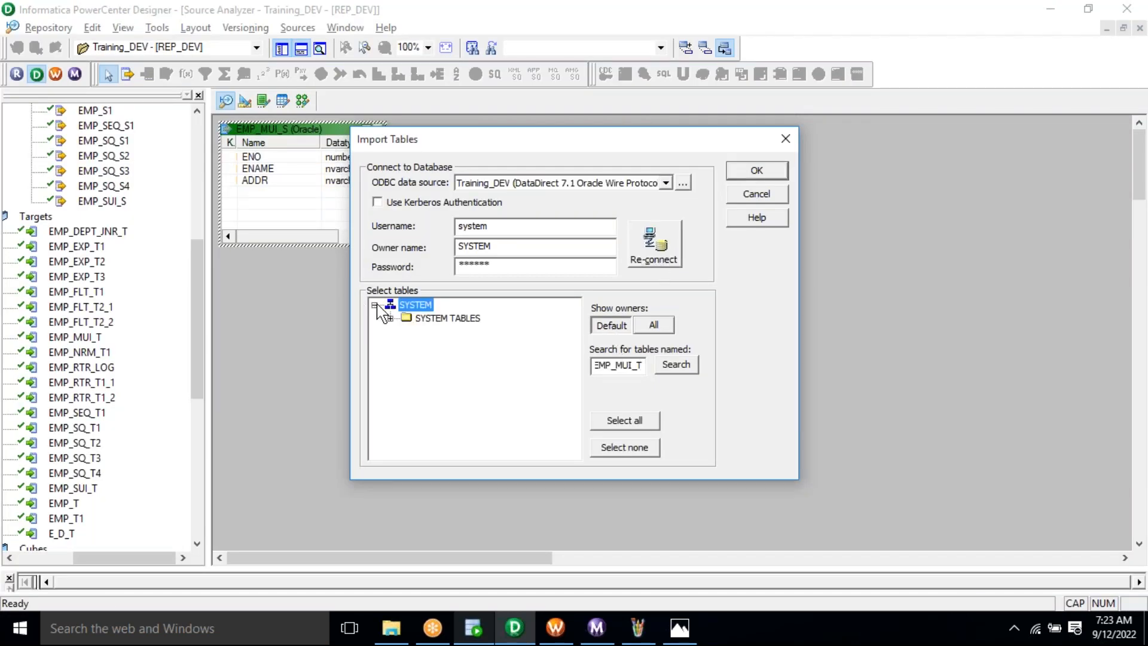
left_click(391, 319)
left_click(458, 333)
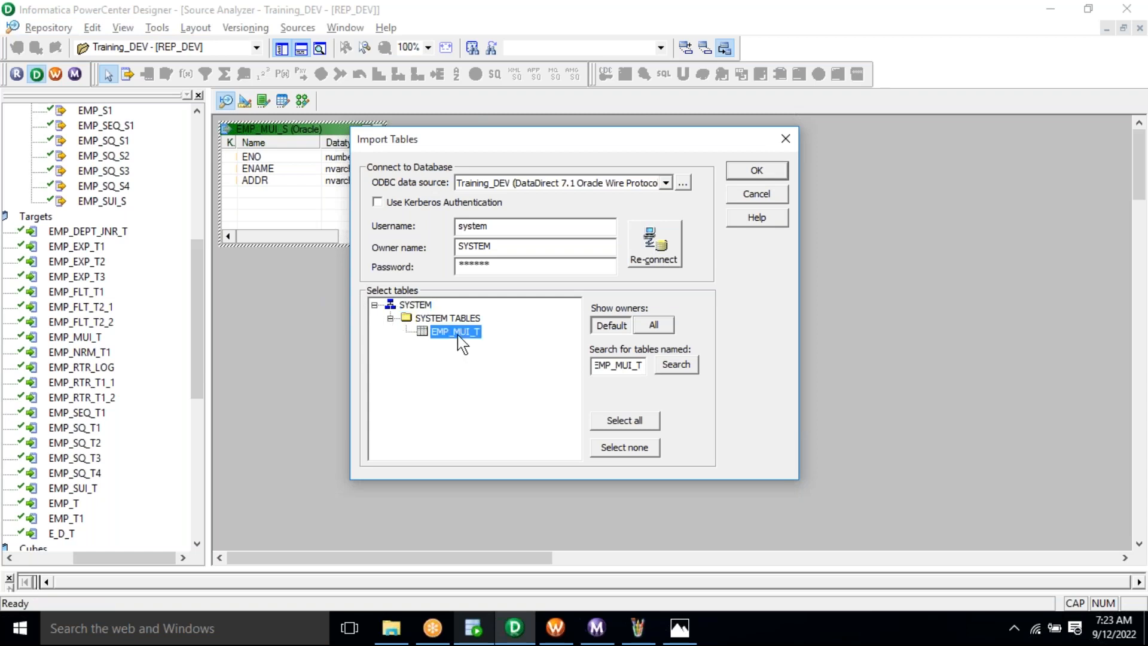
left_click(750, 171)
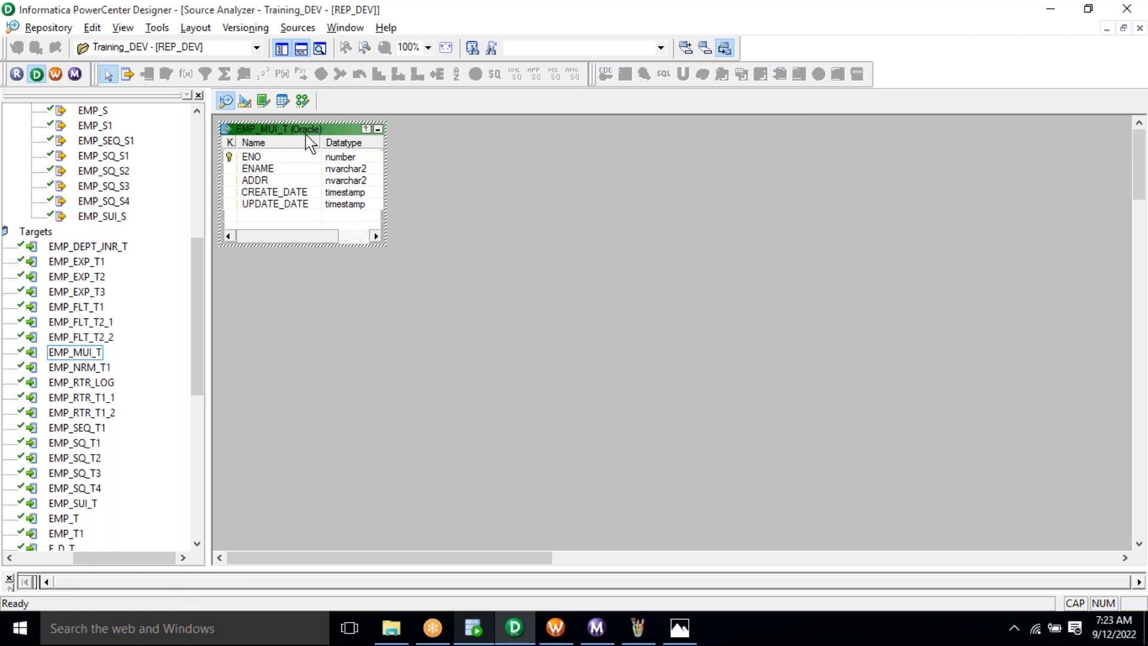
left_click_drag(314, 199, 299, 282)
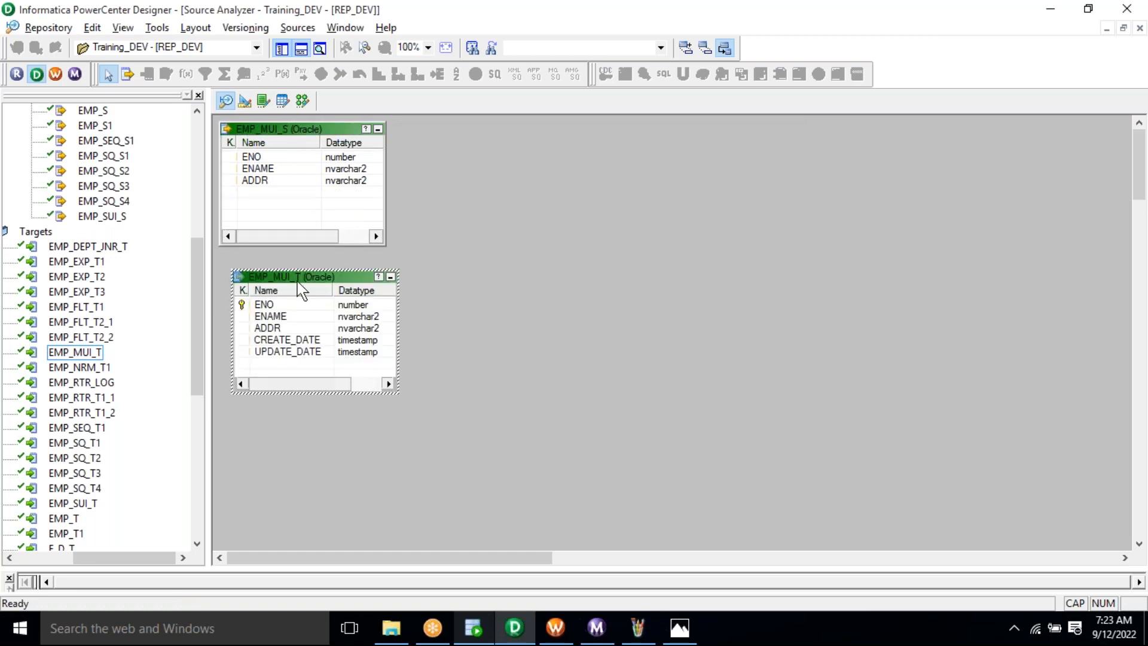
Add the EMP_MUI_T source from the Training_DEV sources to the mapping below EMP_MUI_S, with its source qualifier set apart from it
left_click(303, 100)
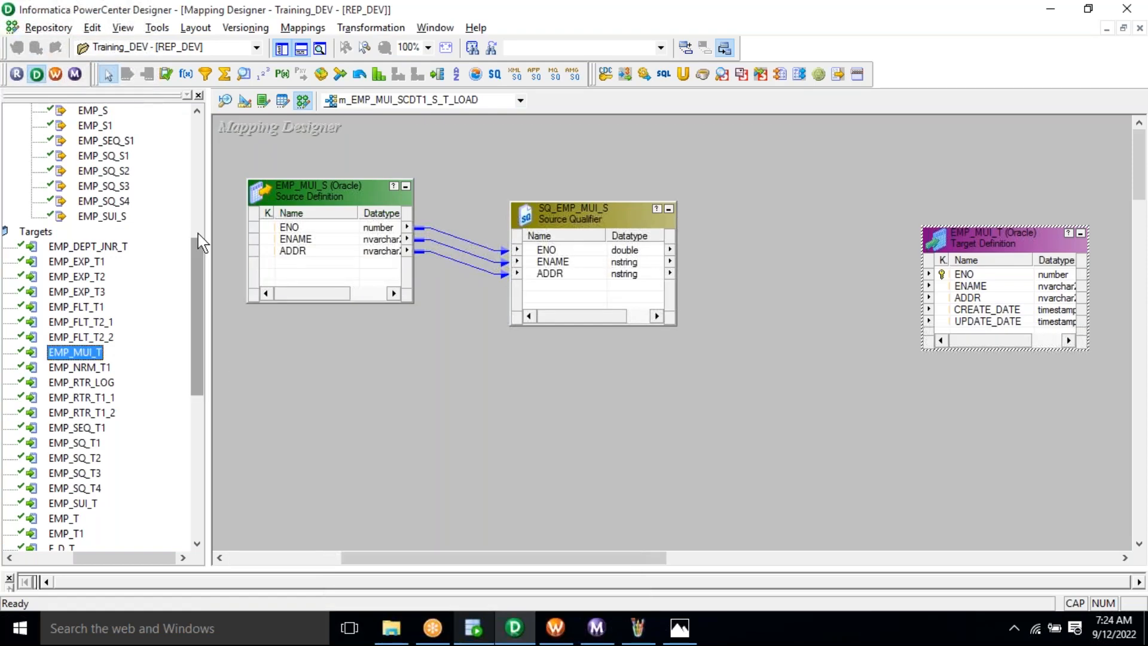
scroll(199, 233, "up", 7)
left_click(118, 370)
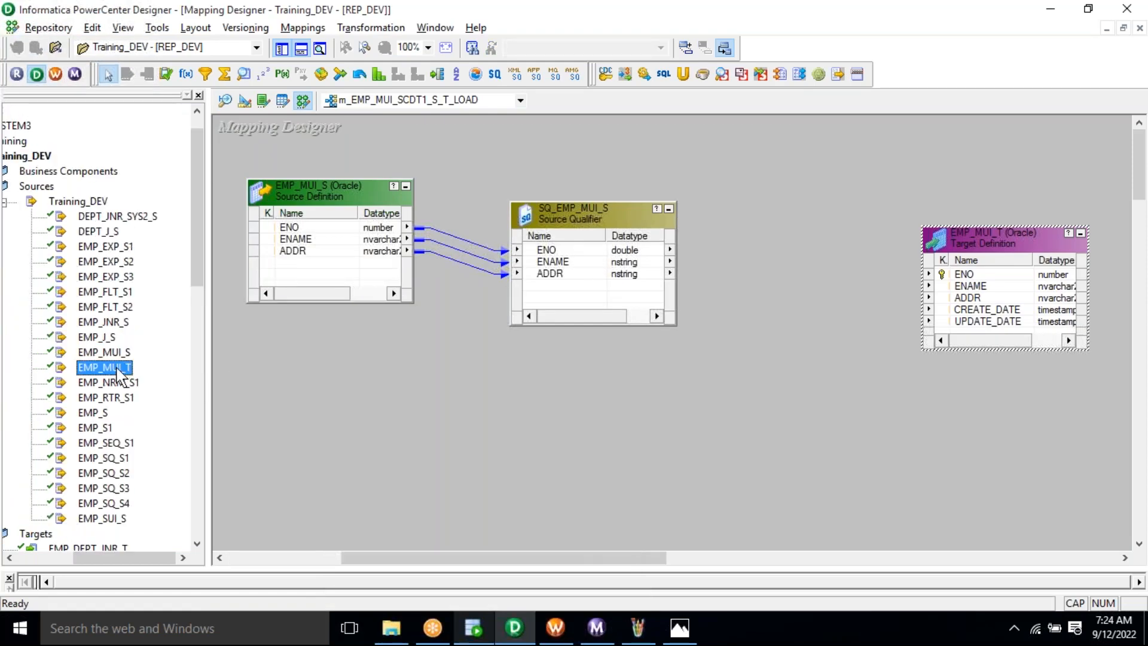
left_click(41, 190)
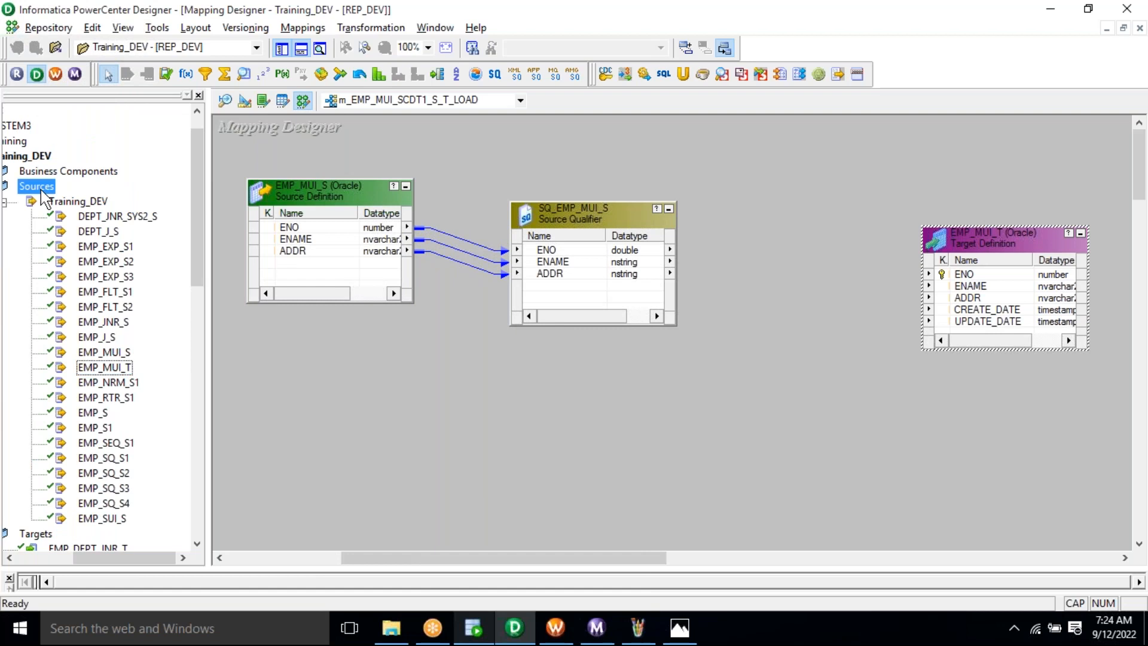
left_click(117, 367)
left_click(113, 353)
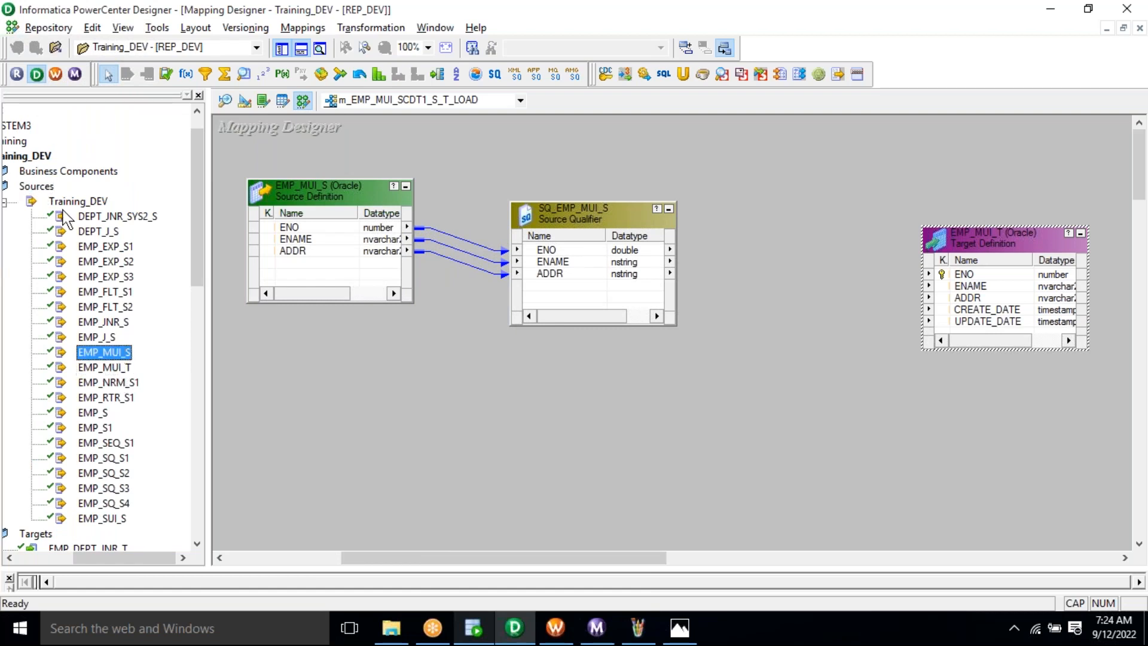
left_click(104, 367)
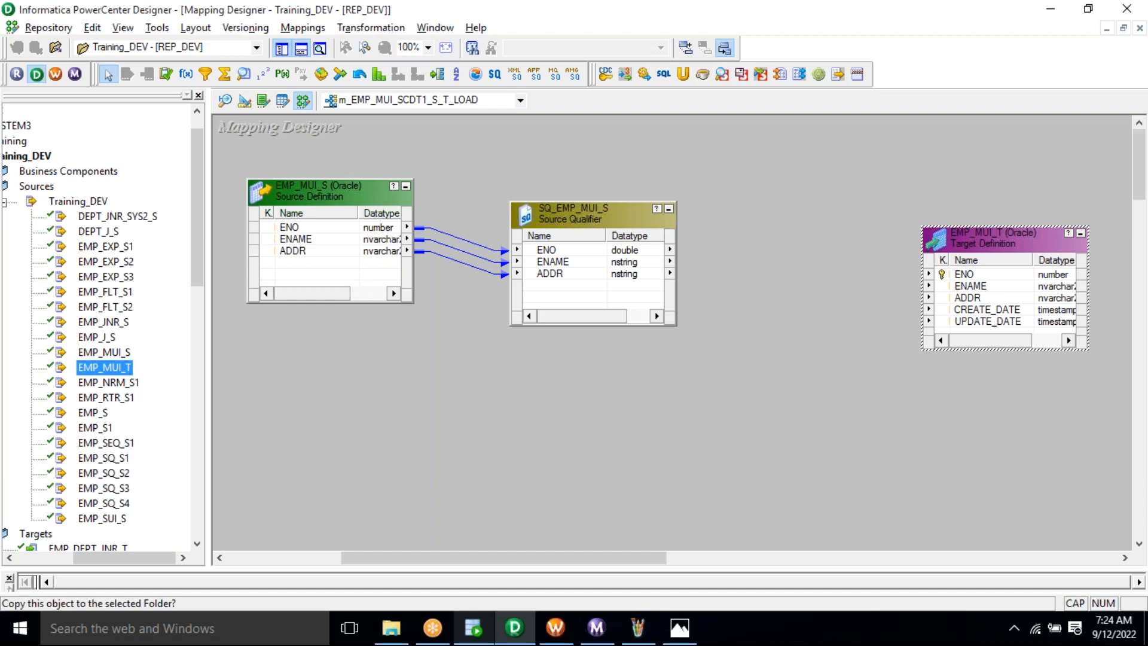
left_click_drag(105, 367, 275, 359)
mouse_move(432, 428)
left_mouse_down()
mouse_move(604, 379)
mouse_move(601, 369)
left_mouse_up()
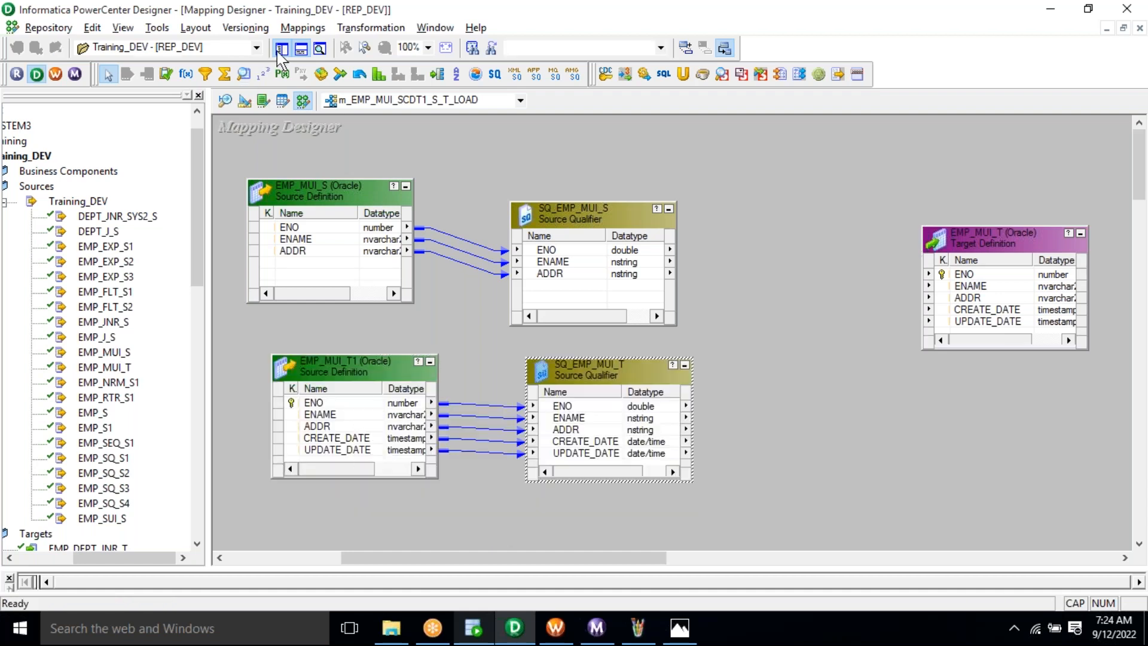
Hide the repository navigator and move the EMP_MUI_T target farther right to free space in the mapping
left_click(281, 49)
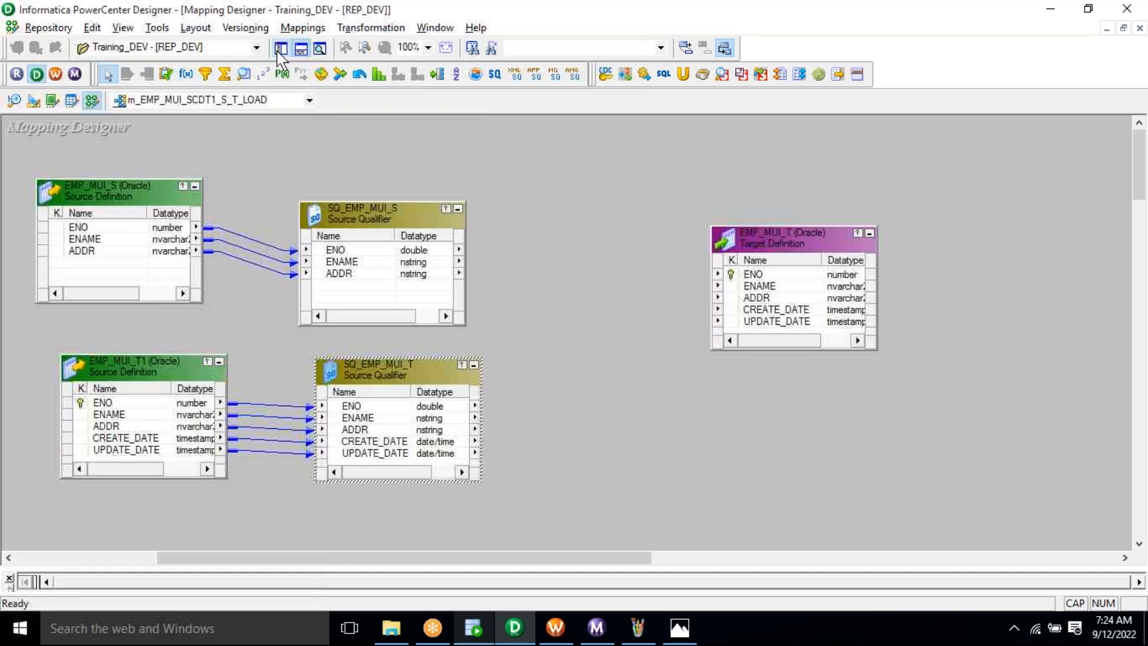
left_click_drag(783, 239, 1023, 234)
left_click(675, 251)
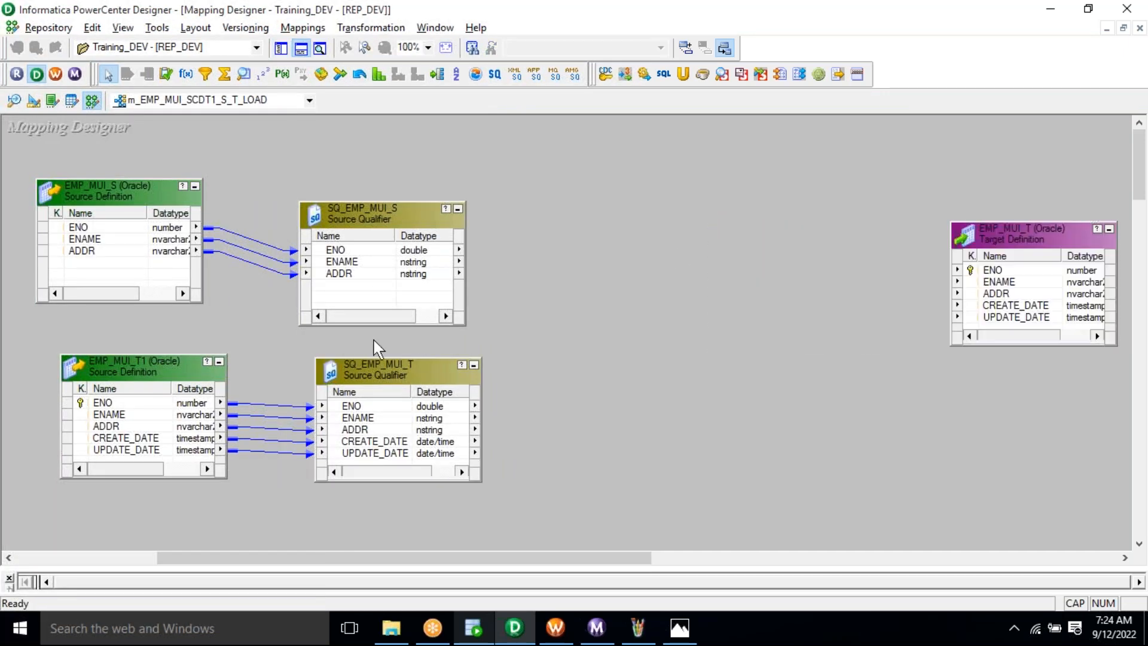
Delete the SQ_EMP_MUI_T source qualifier from the mapping
left_click_drag(350, 367, 353, 369)
key("Delete")
left_click(612, 349)
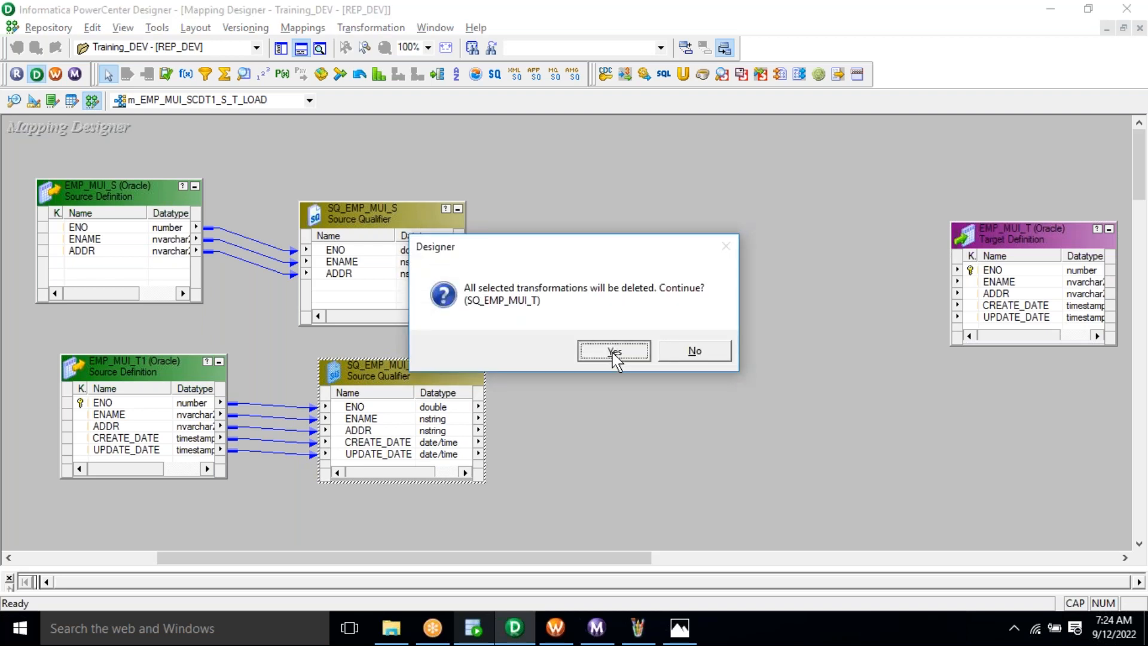
Enlarge the SQ_EMP_MUI_S source qualifier and link all ports of the EMP_MUI_T1 source into it
left_click_drag(379, 325, 379, 426)
right_click(135, 414)
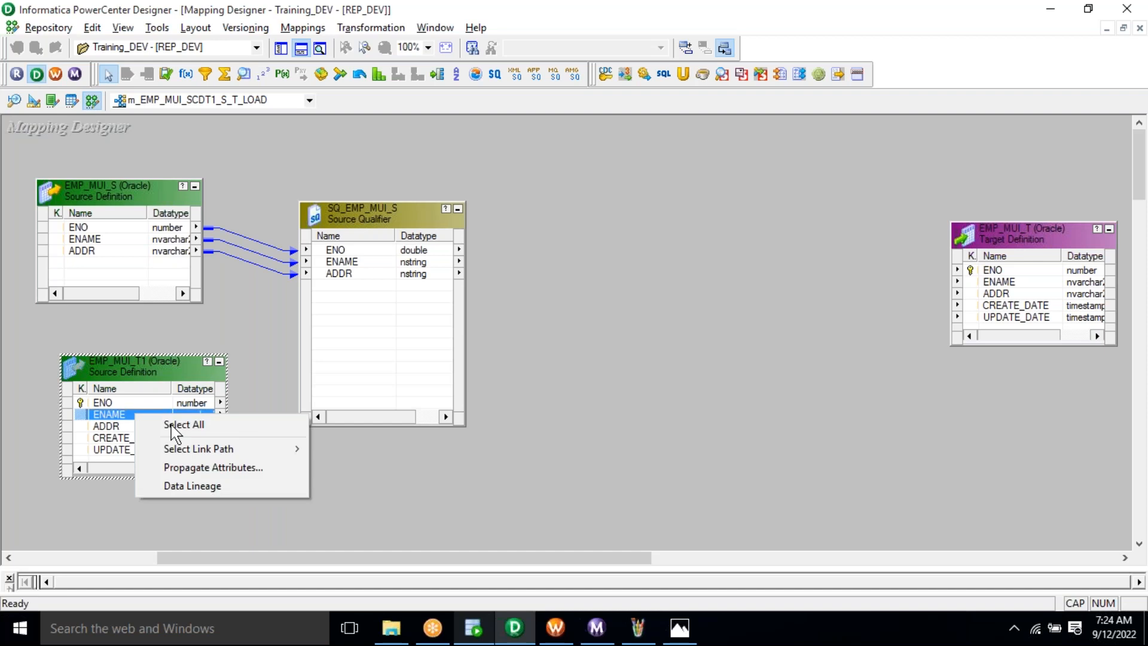
left_click(173, 425)
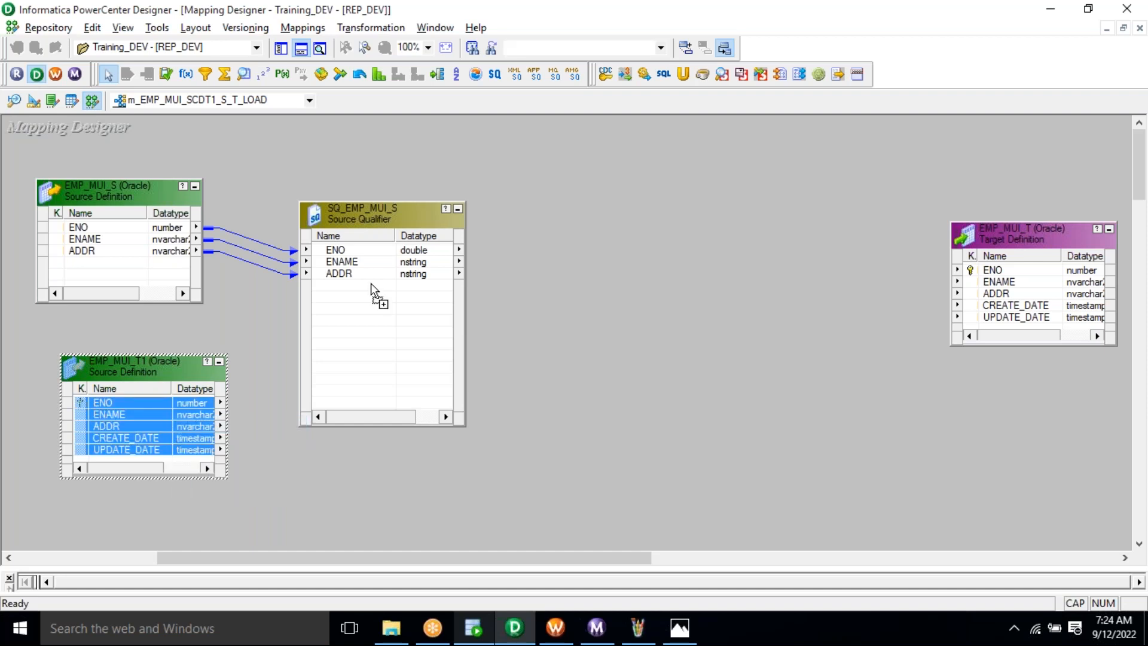
left_click_drag(370, 282, 371, 282)
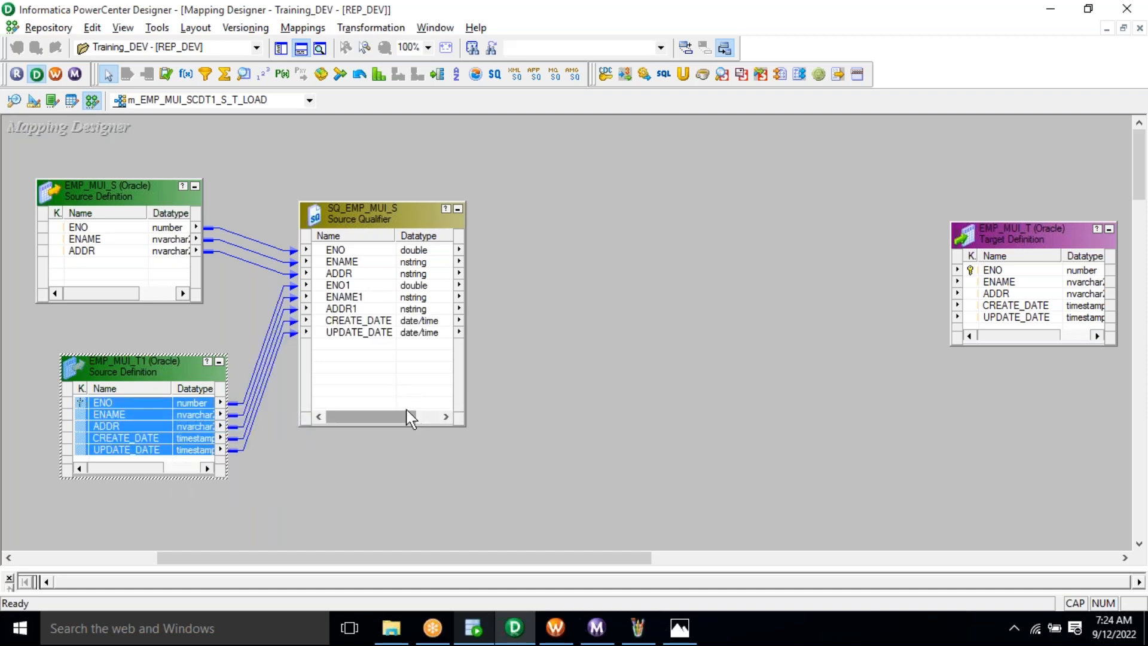
Align the EMP_MUI_T1 source under EMP_MUI_S and lower the SQ_EMP_MUI_S source qualifier so it sits between the two sources' heights
left_click_drag(153, 371, 132, 361)
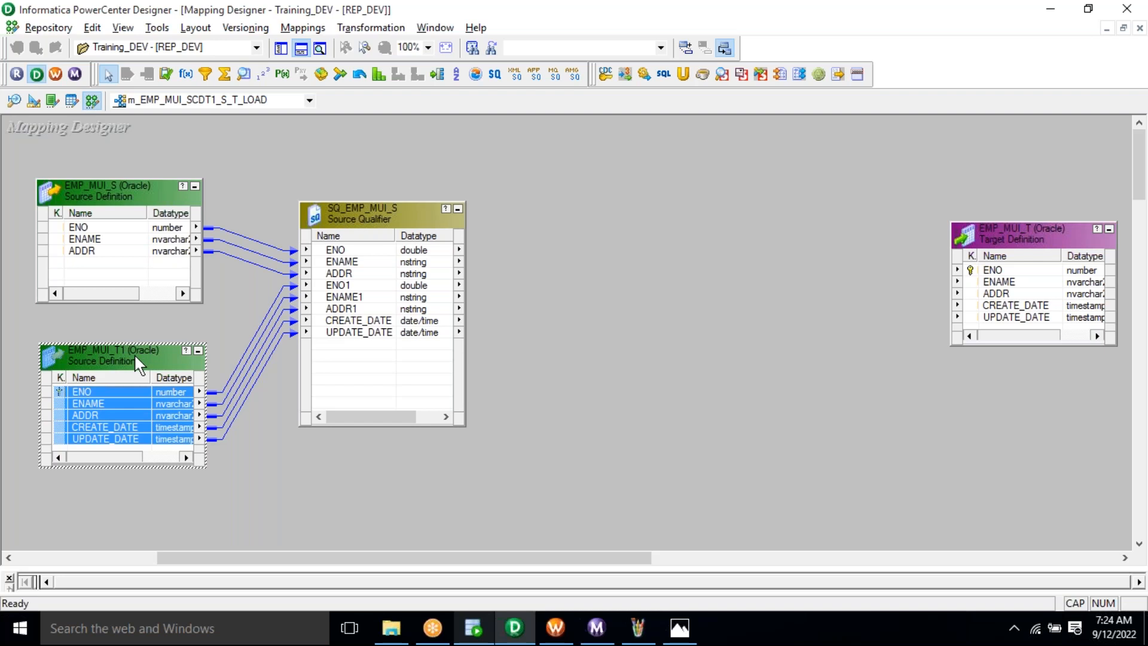
left_click(378, 226)
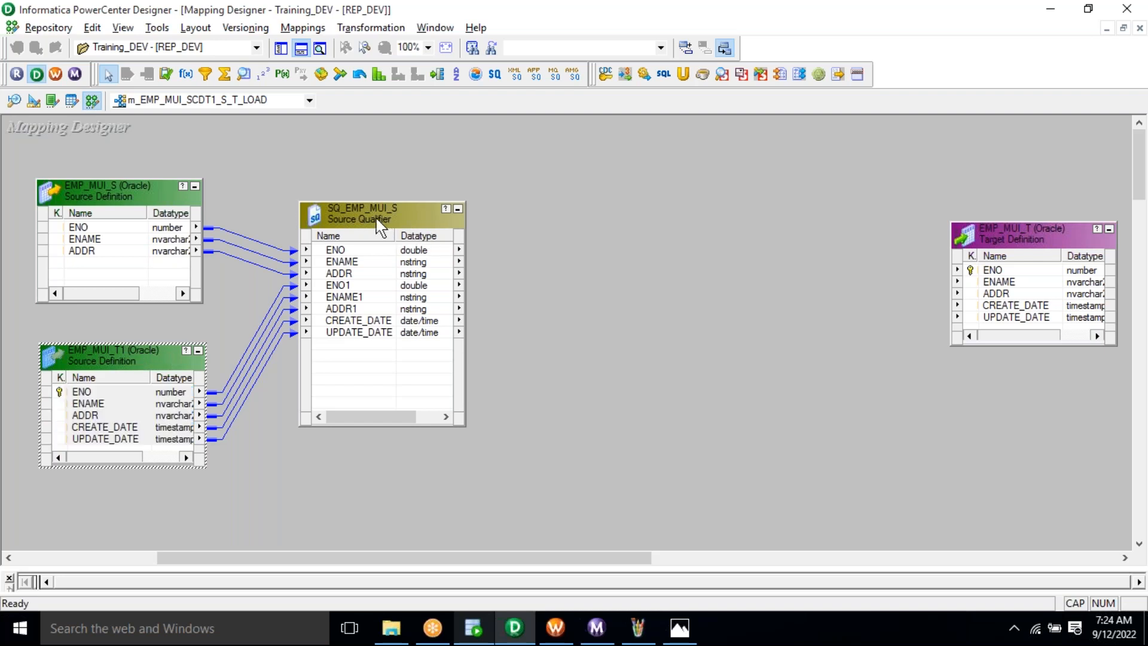
left_click_drag(378, 226, 365, 249)
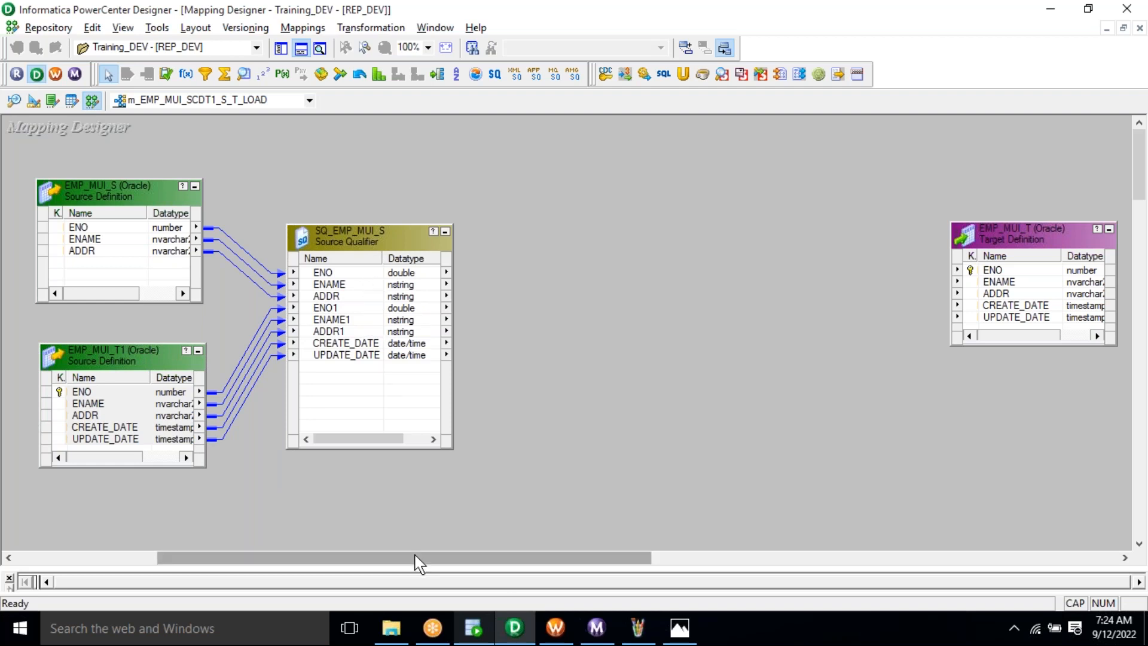
Copy the LEFT JOIN query on EMP_MUI_S and EMP_MUI_T from Oracle SQL Developer, and return to PowerCenter Designer
left_click(473, 627)
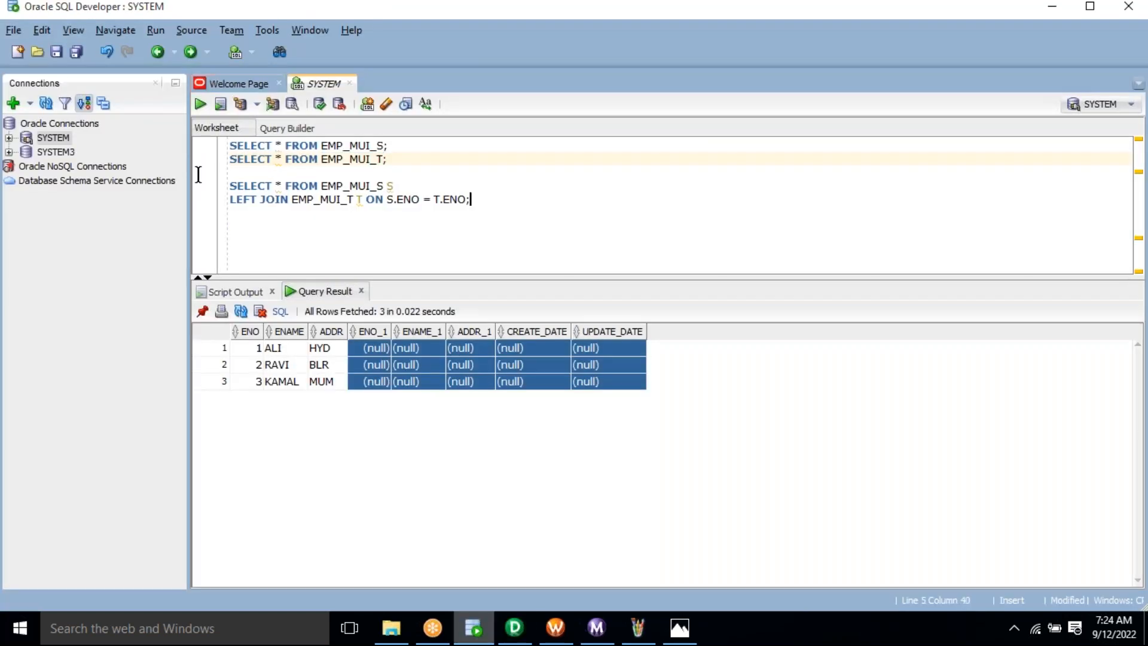
left_click_drag(472, 200, 198, 175)
key("ctrl+c")
left_click(514, 627)
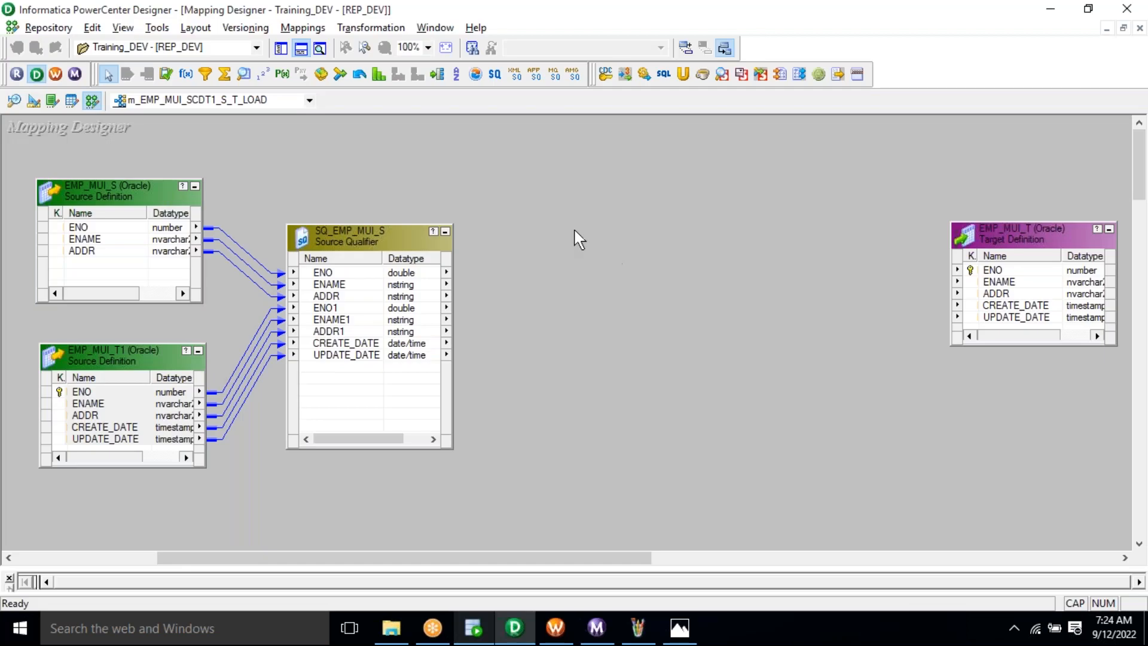
Create an Expression transformation named EXP and place it between the source qualifier and the target
left_click(370, 27)
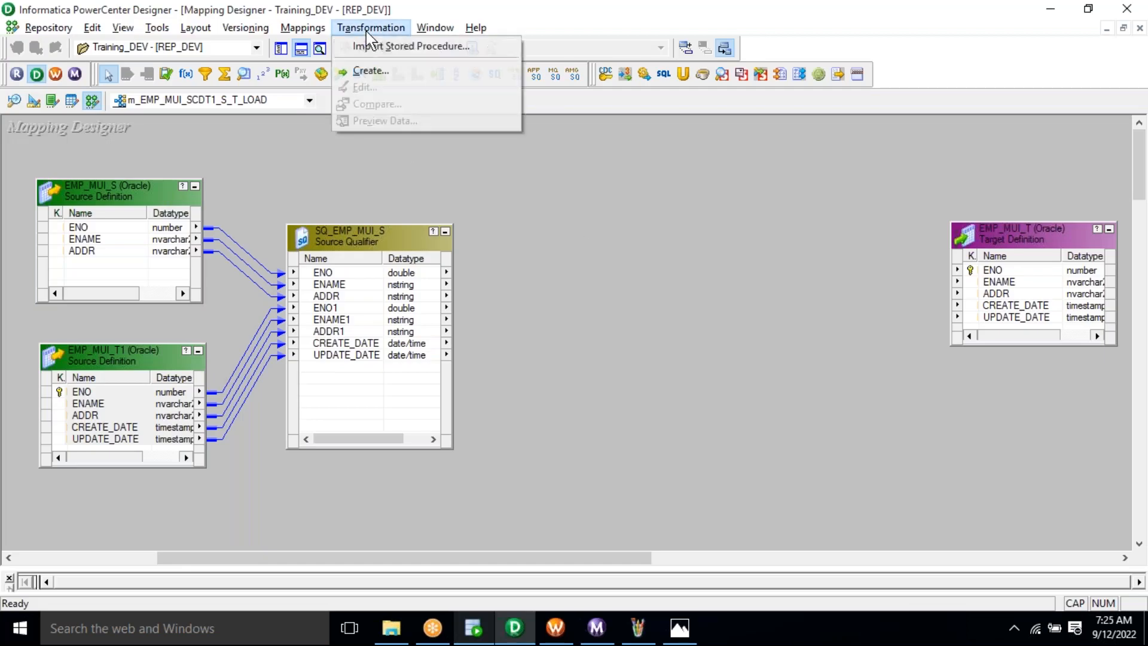
left_click(380, 73)
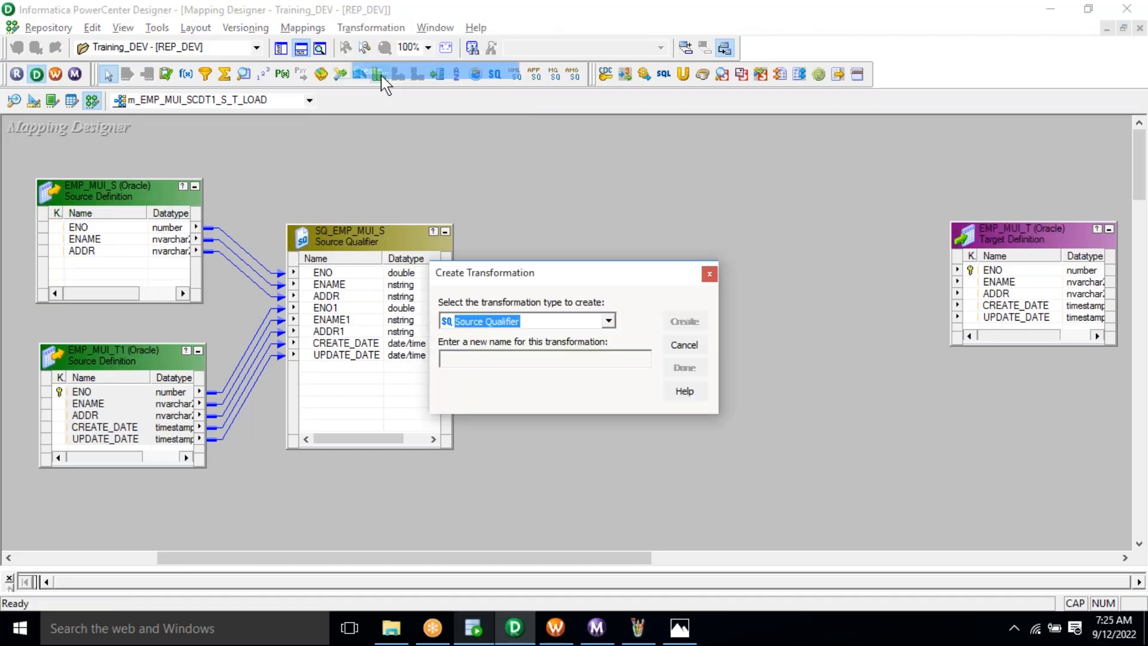
left_click(608, 321)
scroll(613, 326, "down", 1)
left_click(601, 341)
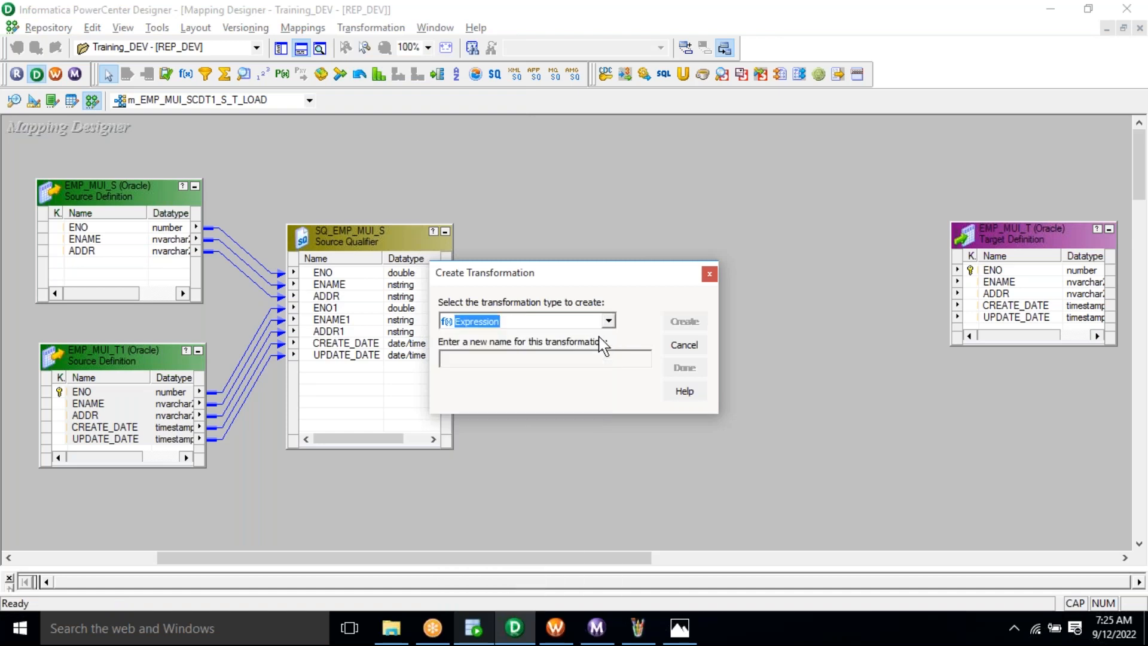
left_click(552, 362)
type("EXP")
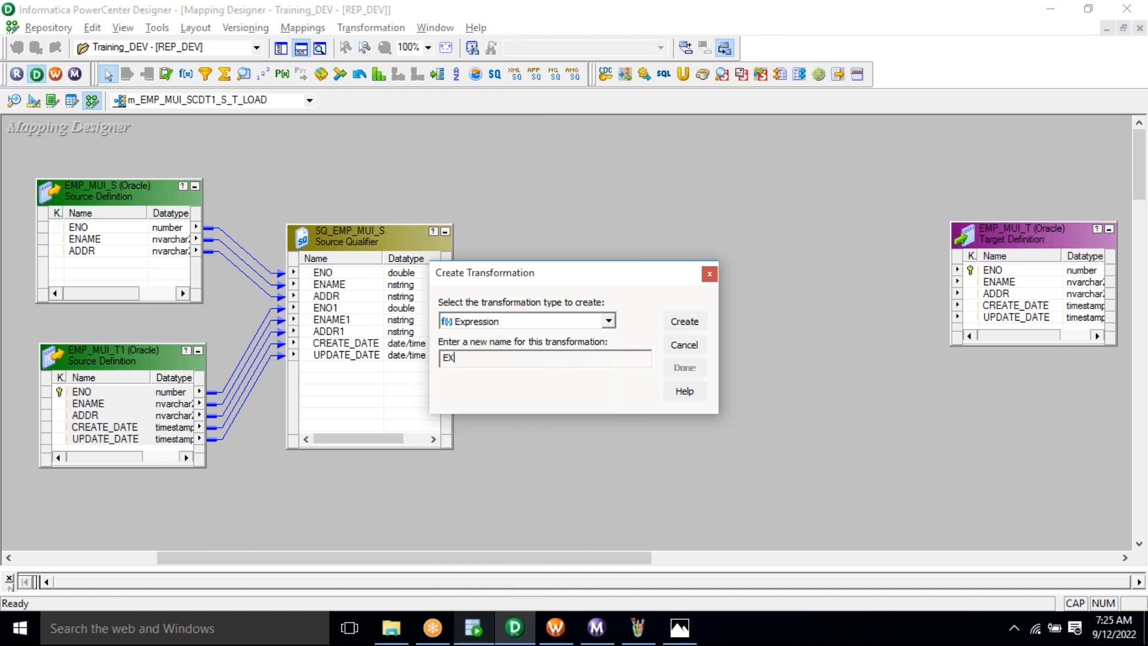
key("Return")
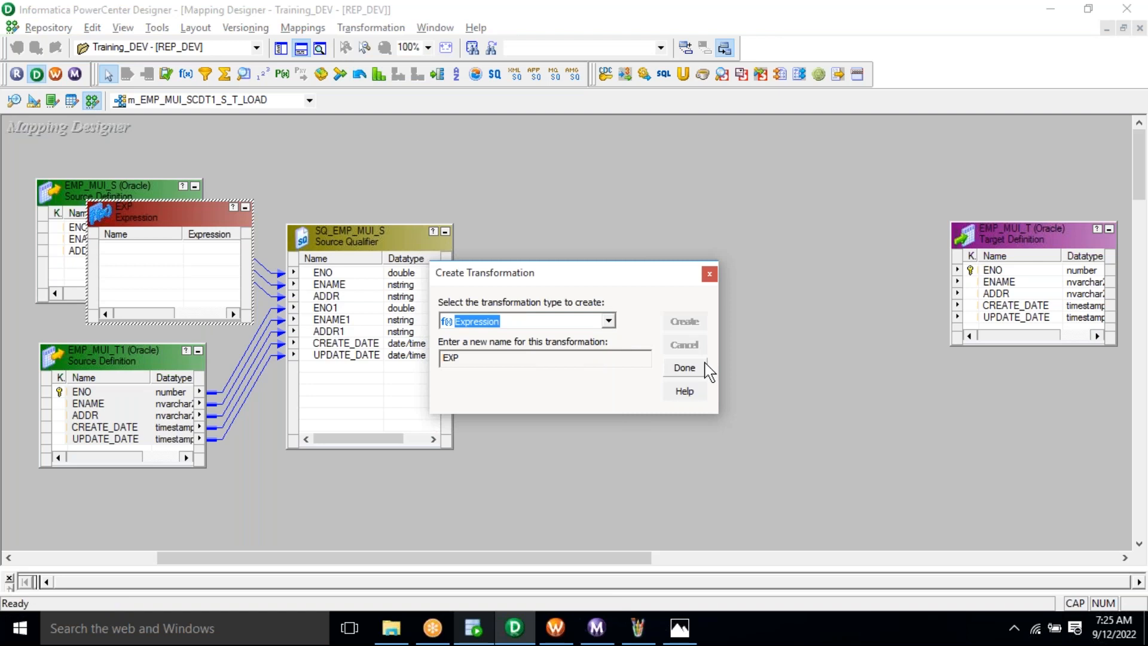
left_click(706, 363)
left_click_drag(126, 208, 554, 204)
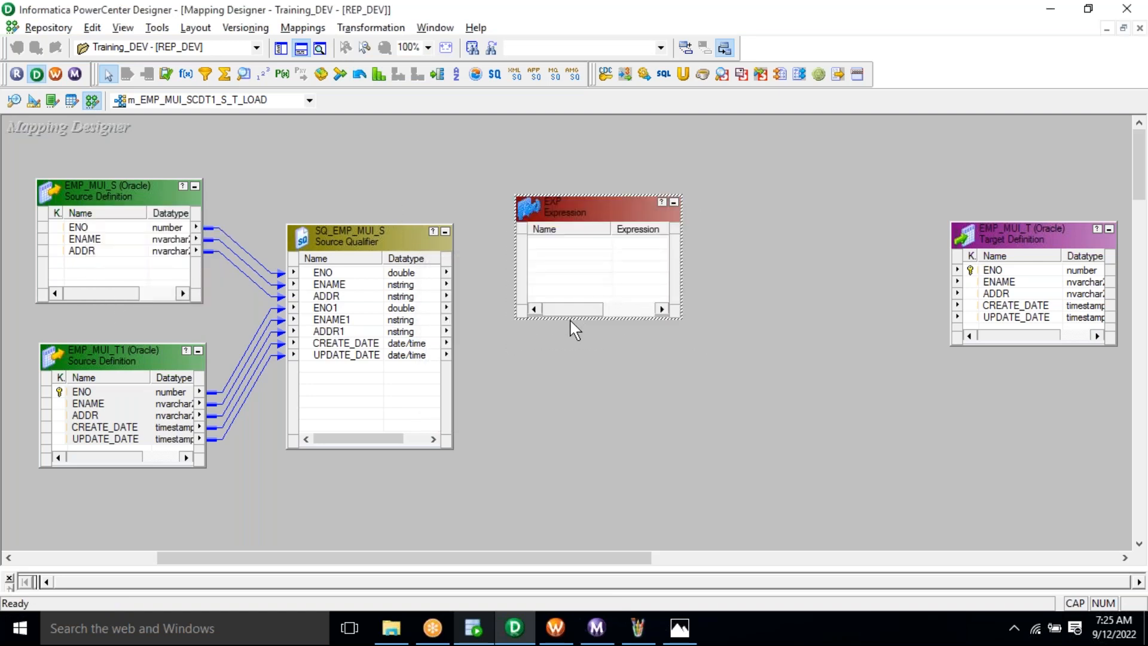
Enlarge the EXP expression transformation and link all eight ports of the SQ_EMP_MUI_S source qualifier into it
left_click_drag(569, 319, 576, 485)
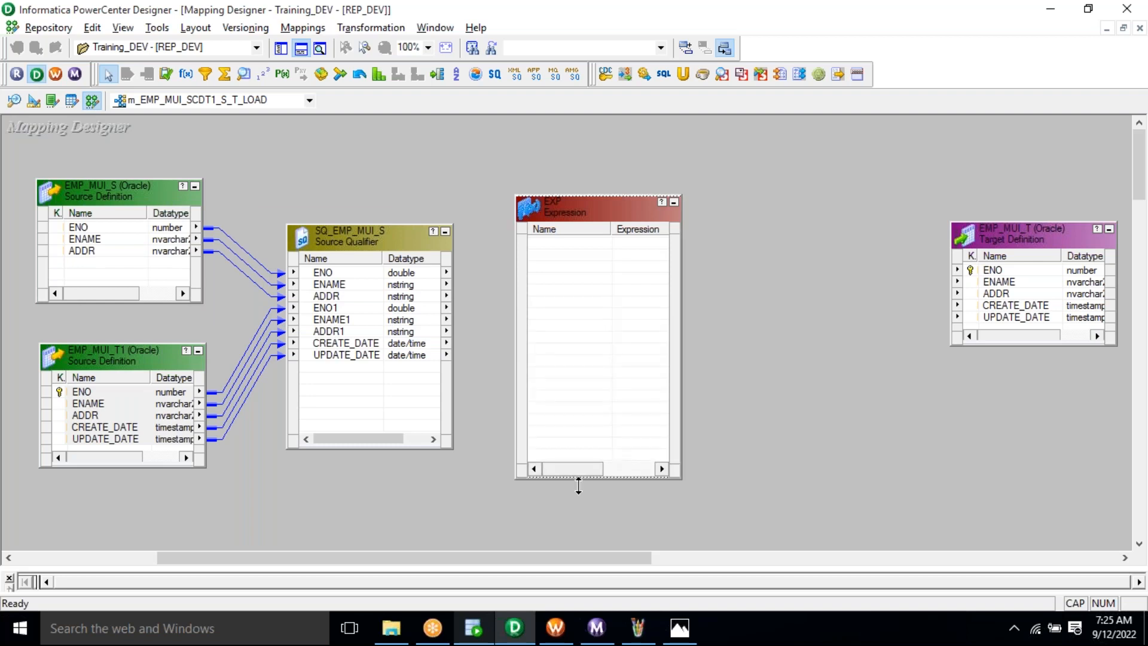
right_click(354, 287)
left_click(382, 294)
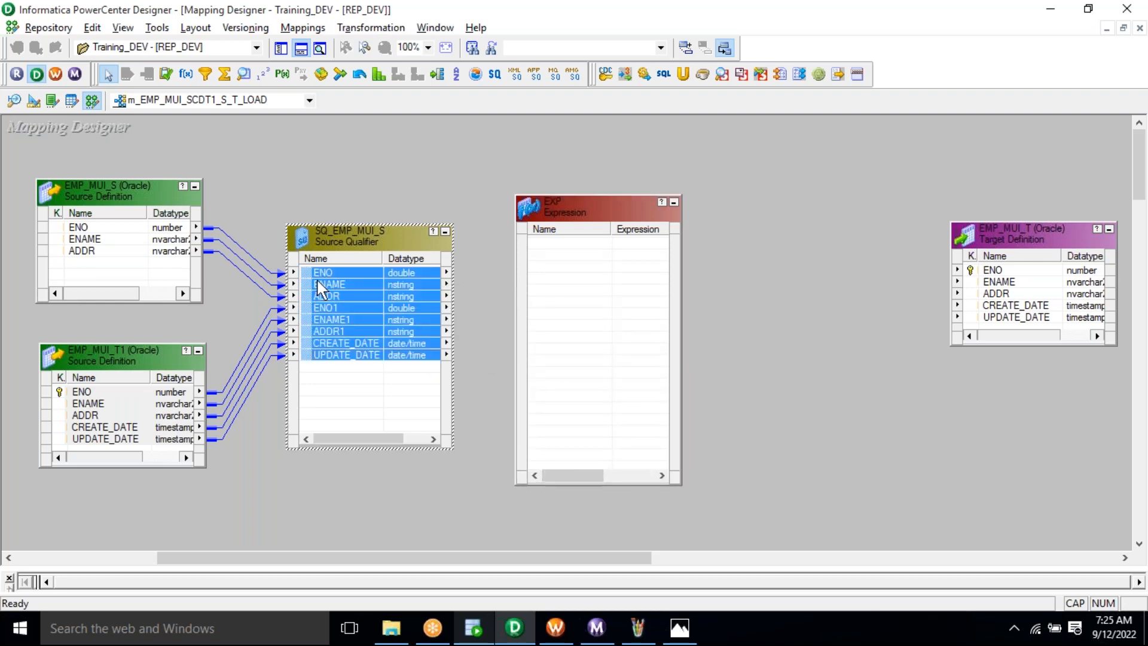
left_click_drag(317, 273, 552, 251)
left_click(493, 380)
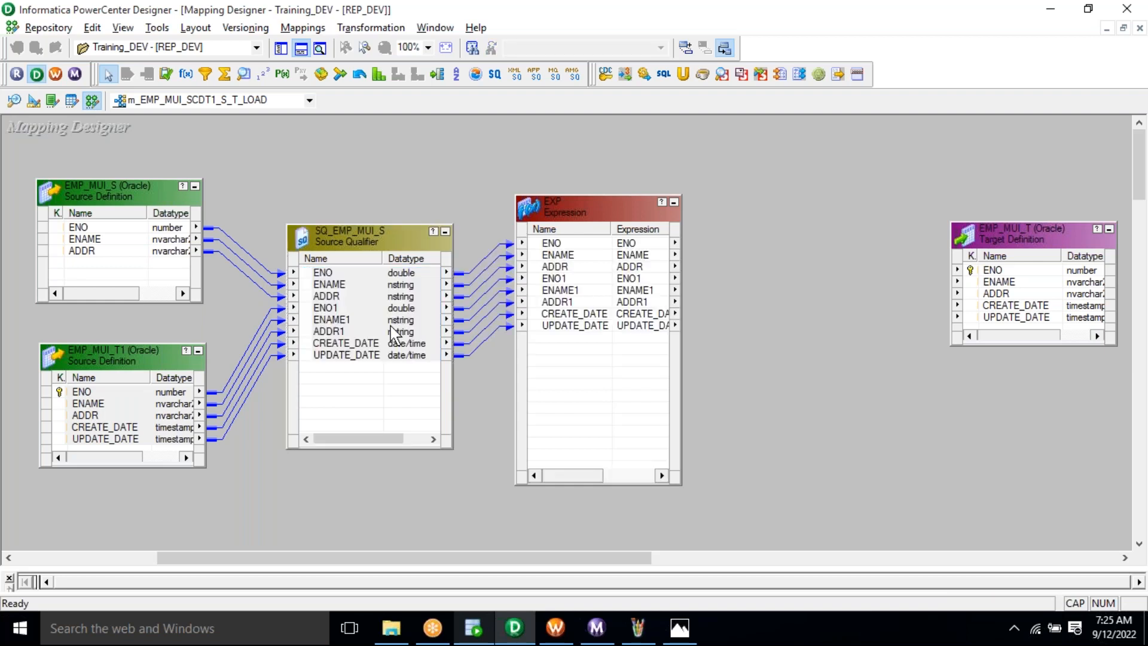
left_click_drag(471, 237, 483, 372)
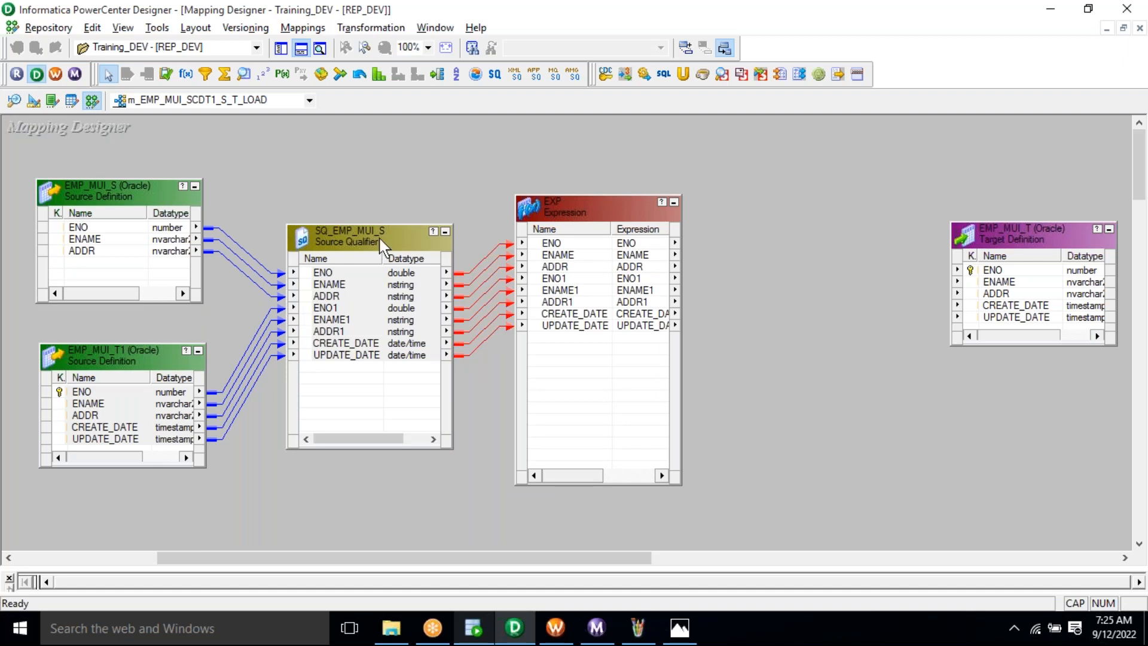
Paste the copied LEFT JOIN query into the Sql Query property of SQ_EMP_MUI_S and remove its leading blank line
left_click(383, 245)
double_click(382, 239)
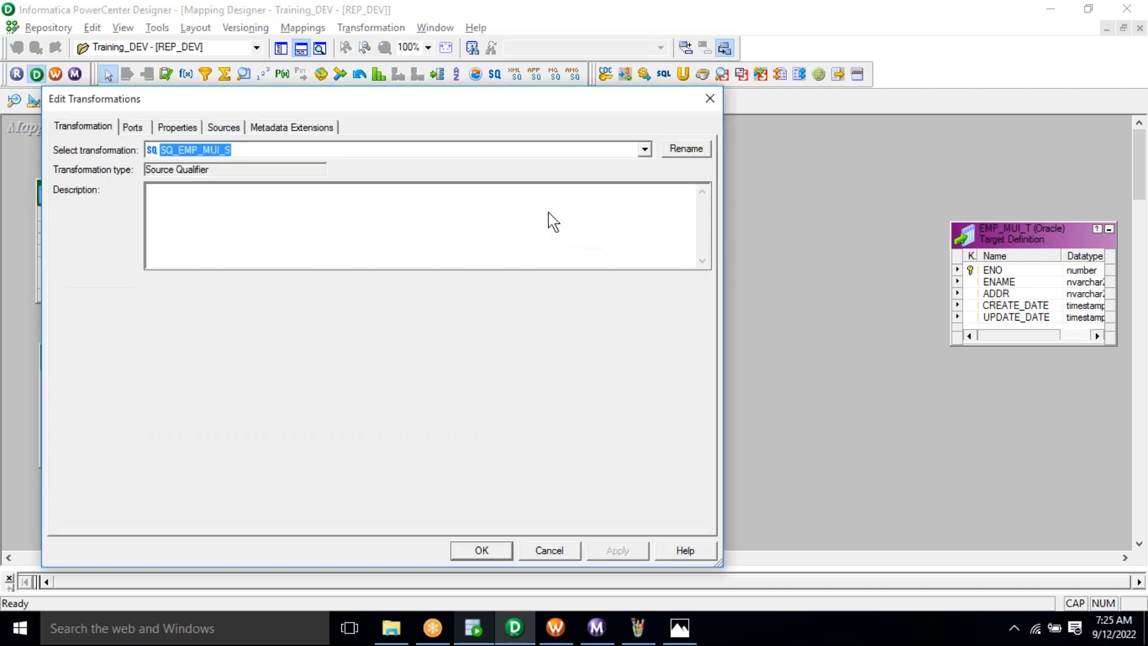
left_click(177, 127)
left_click(690, 200)
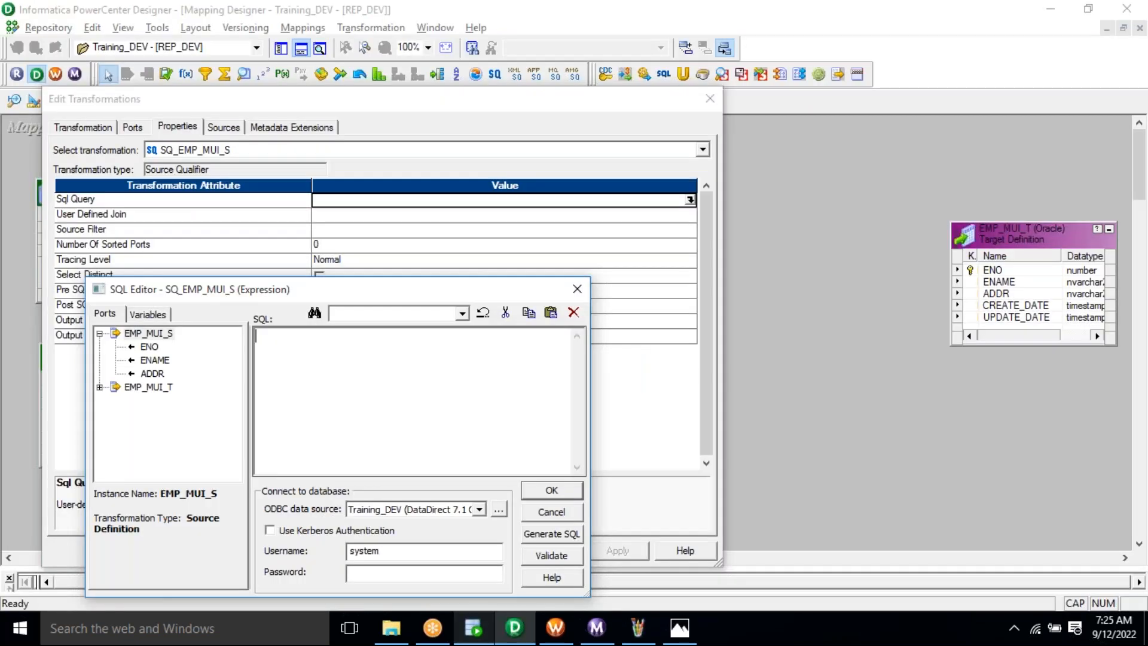
key("ctrl+v")
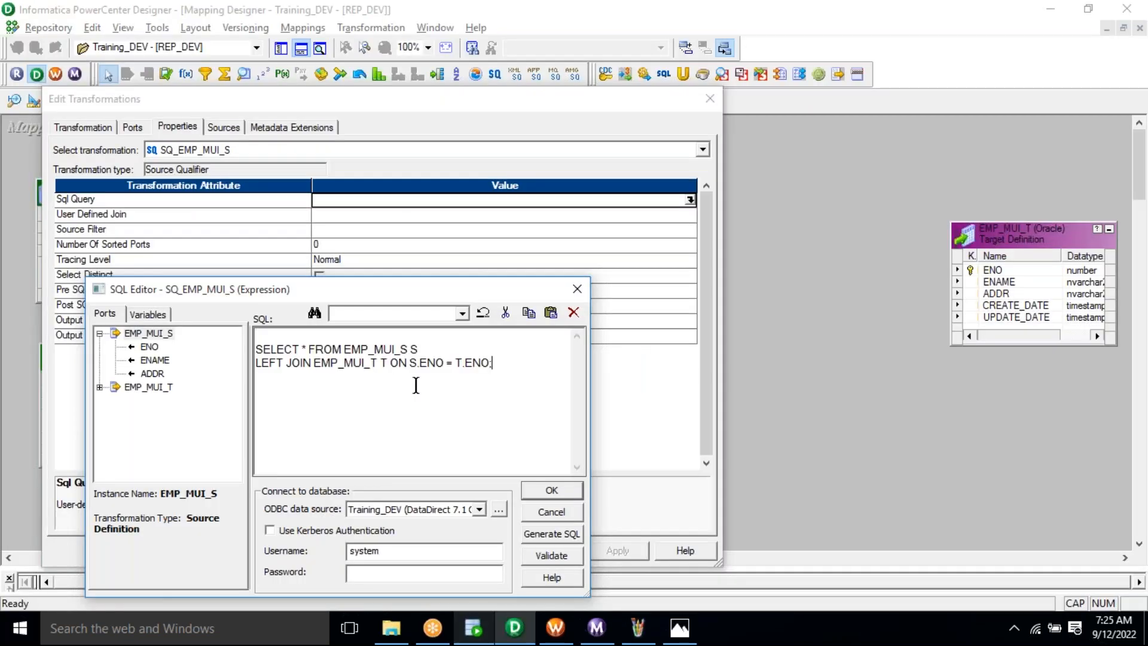
left_click(365, 335)
key("Delete")
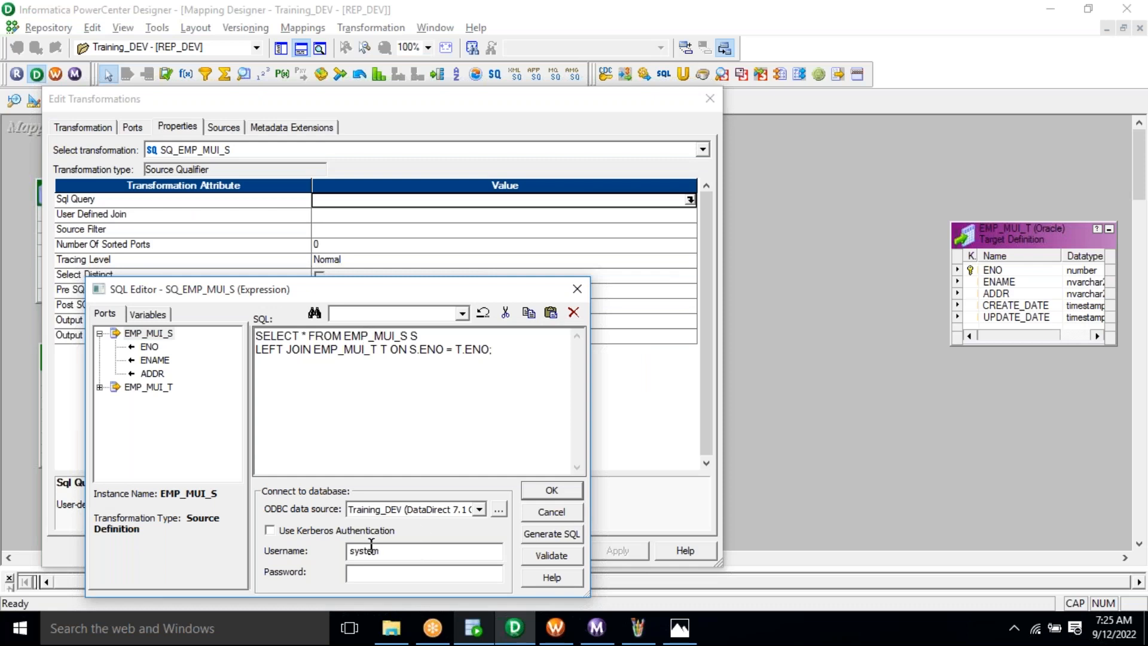
Enter the database password, validate the source qualifier's SQL query, and apply it to SQ_EMP_MUI_S
key("Tab")
type("******")
left_click(543, 562)
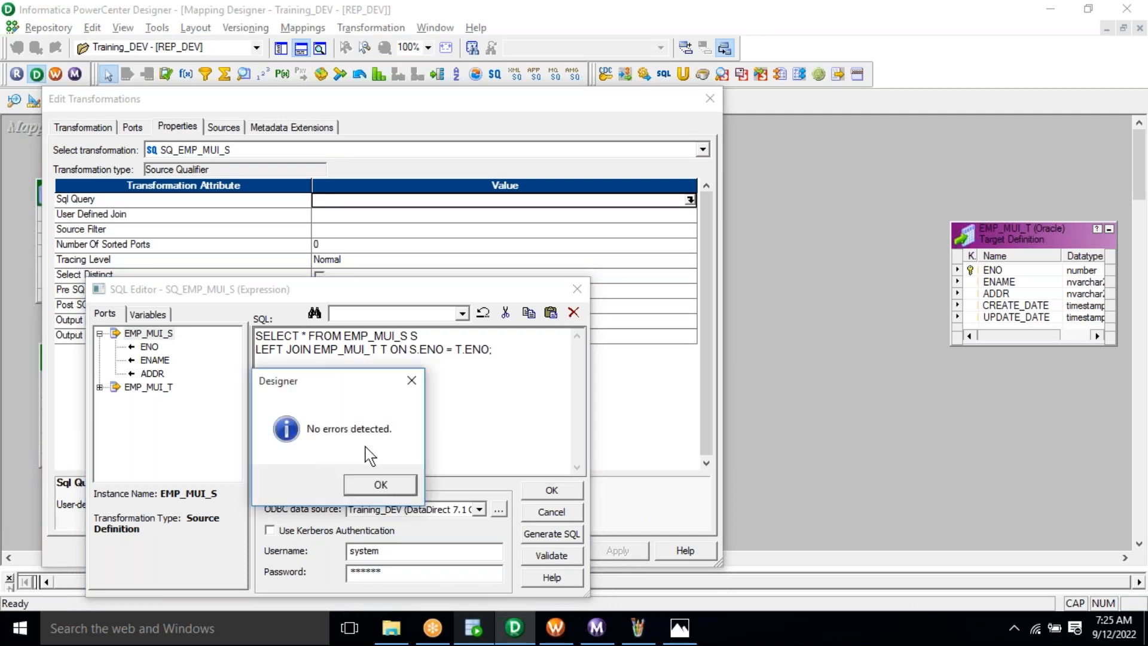
left_click(378, 486)
left_click(550, 494)
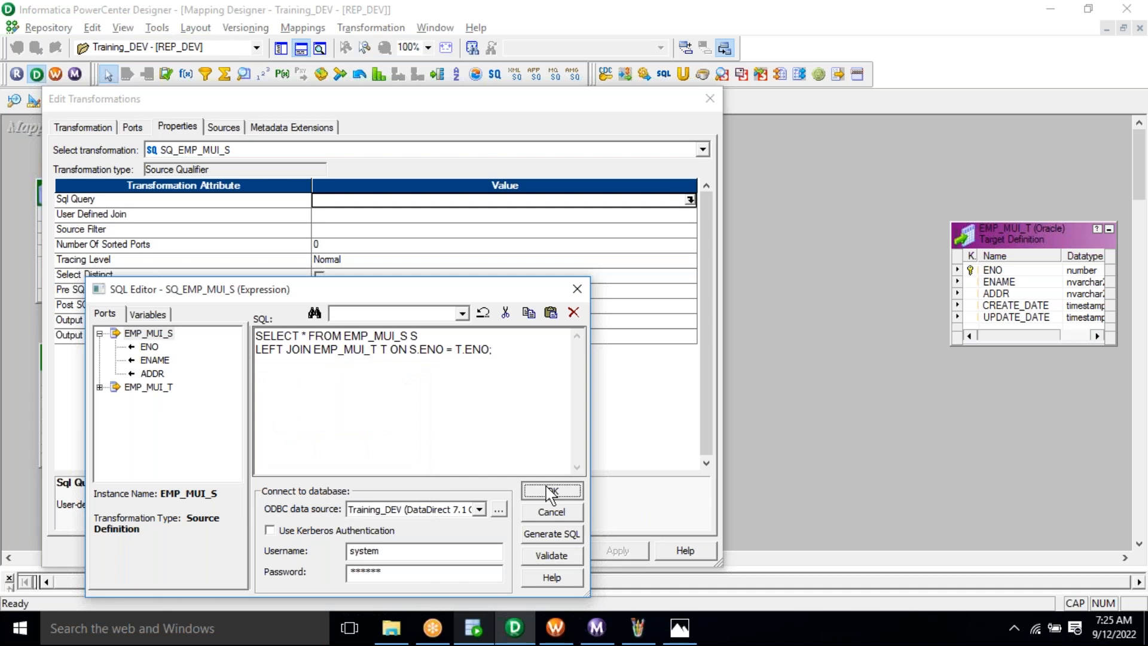
left_click(619, 550)
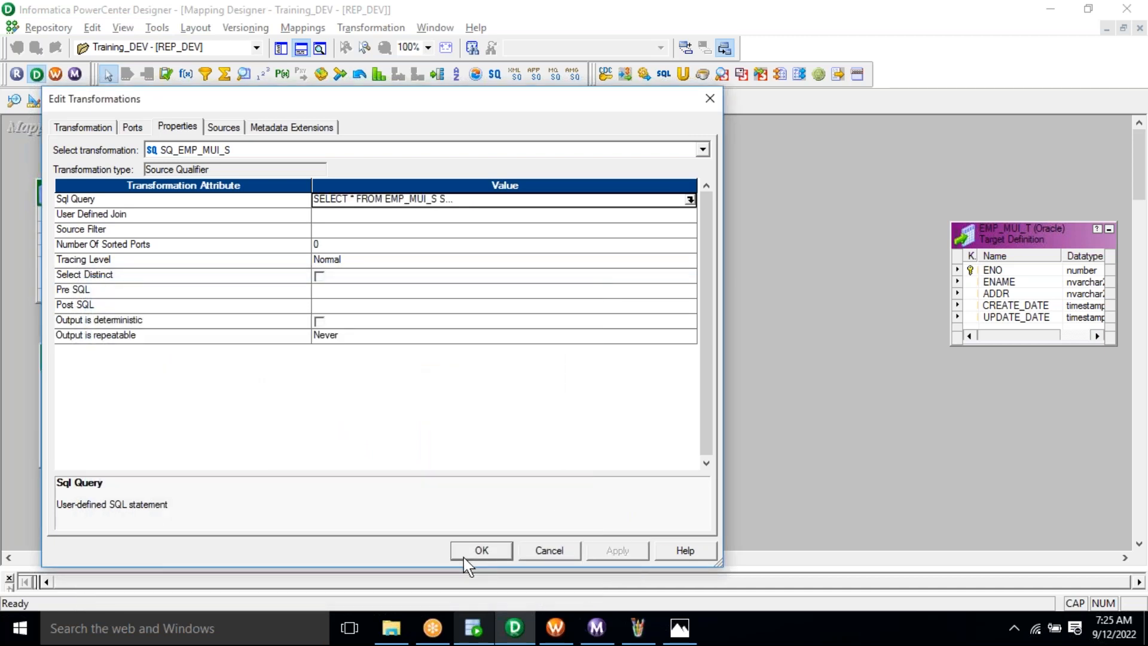
left_click(464, 557)
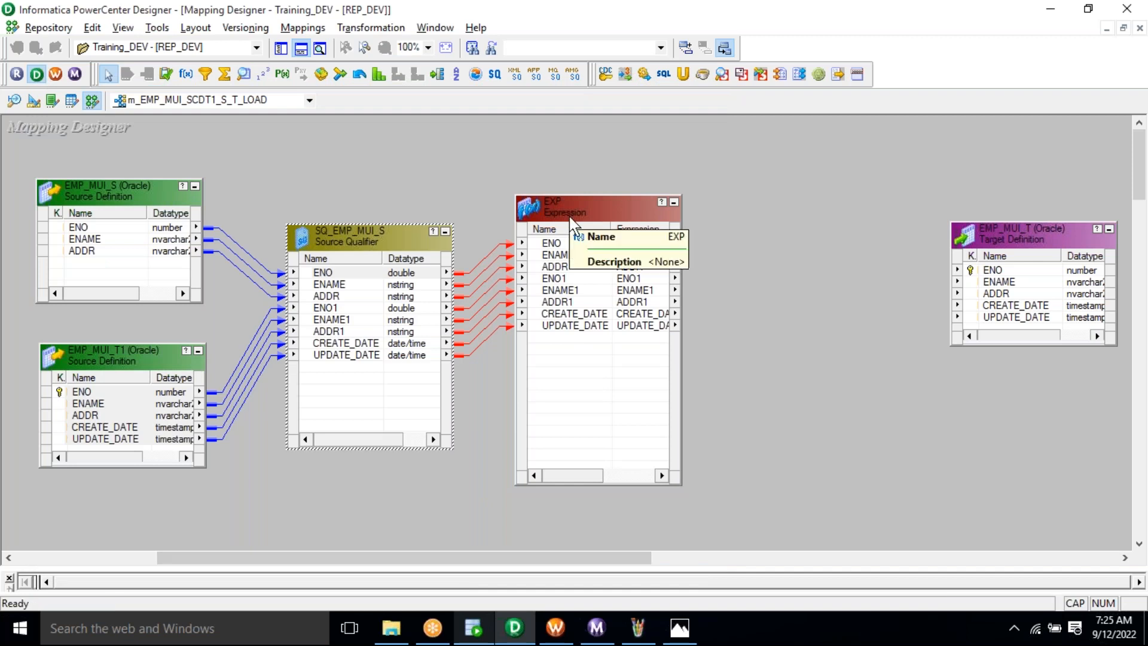
Add two new ports named CD_O and UD_O to the EXP expression transformation
left_click(996, 308)
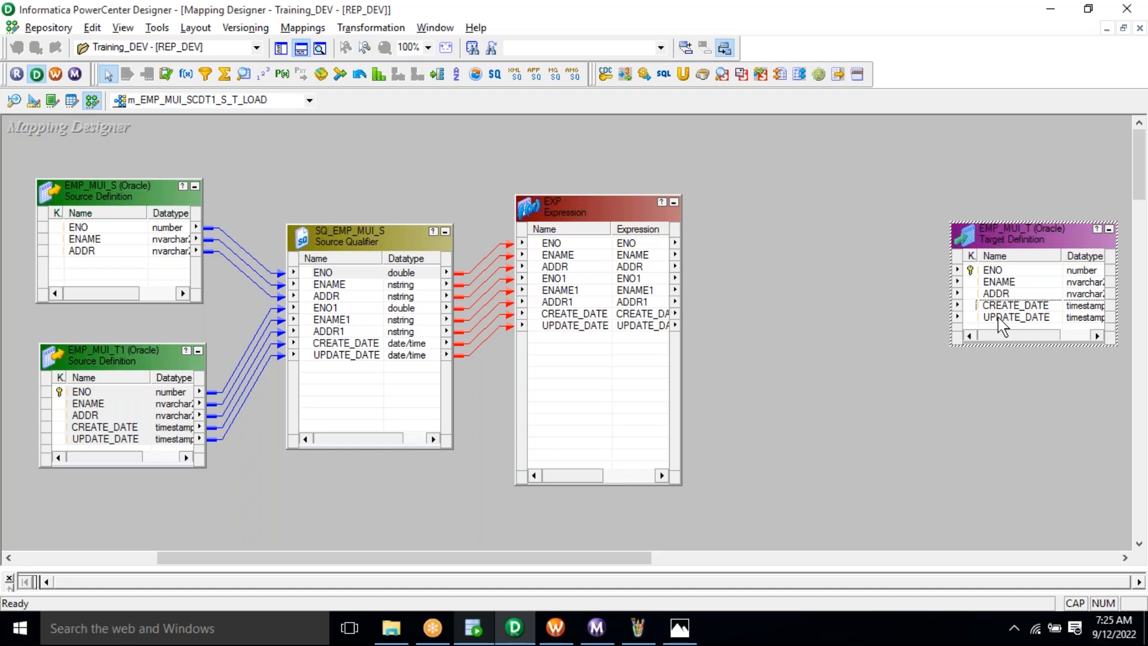
left_click(591, 219)
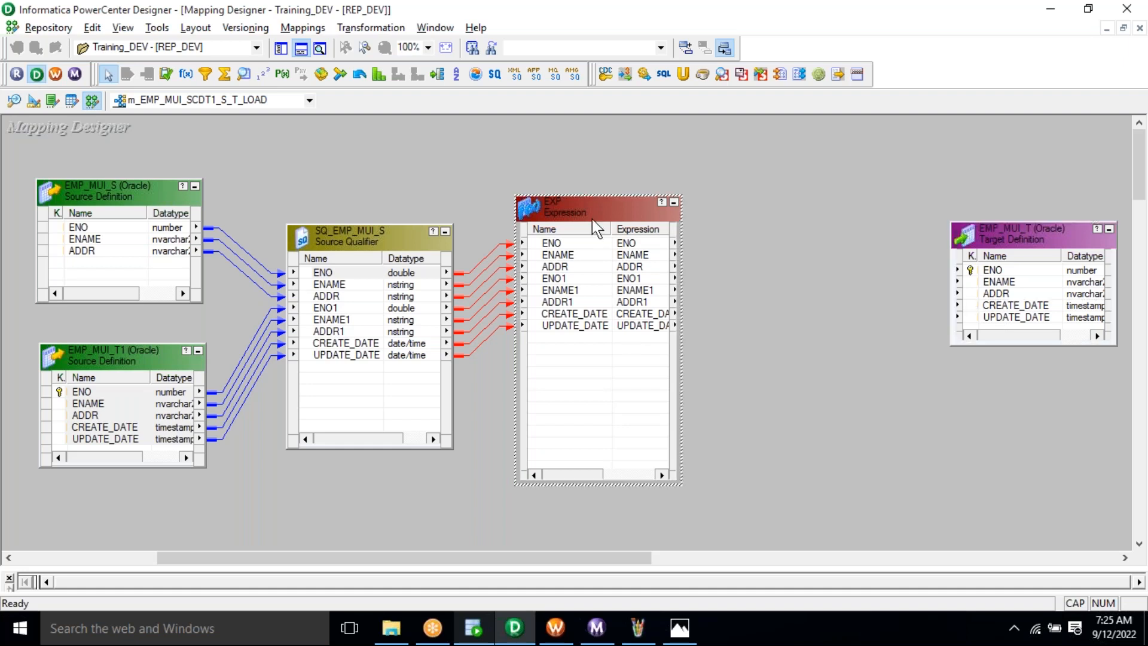
double_click(591, 218)
left_click(132, 127)
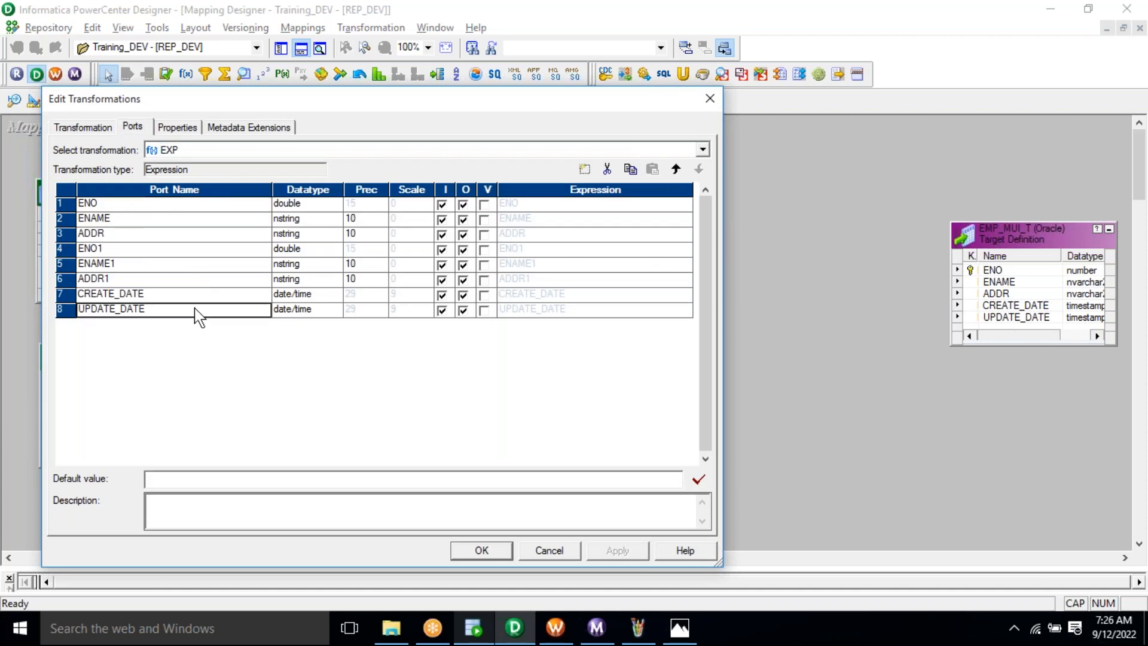
left_click(584, 170)
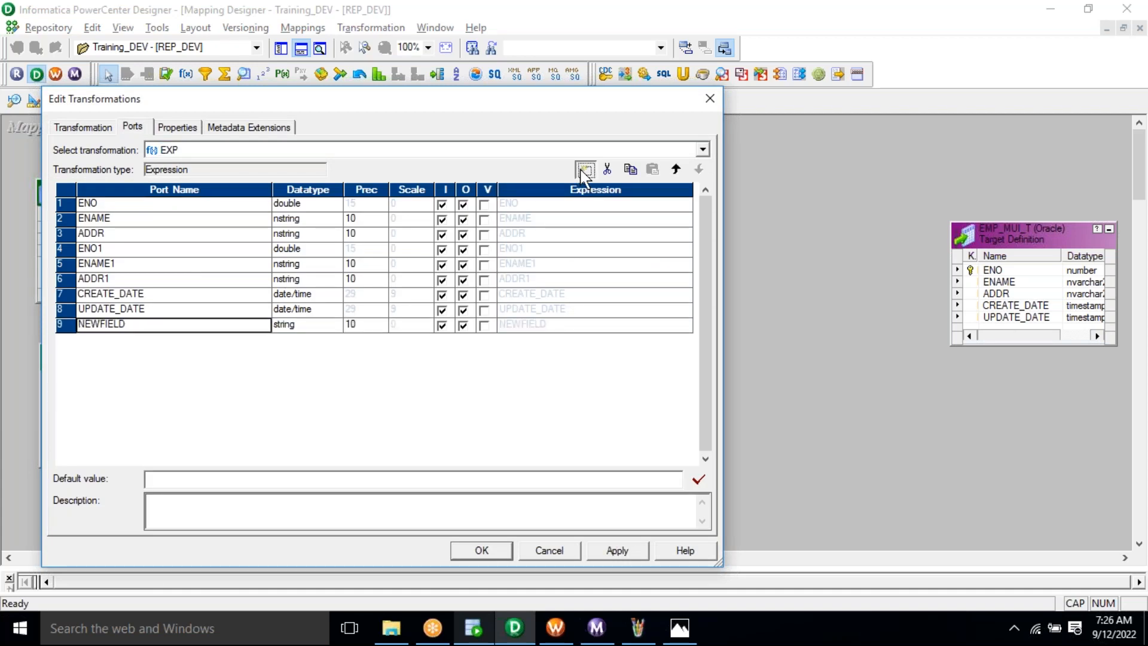
left_click(584, 170)
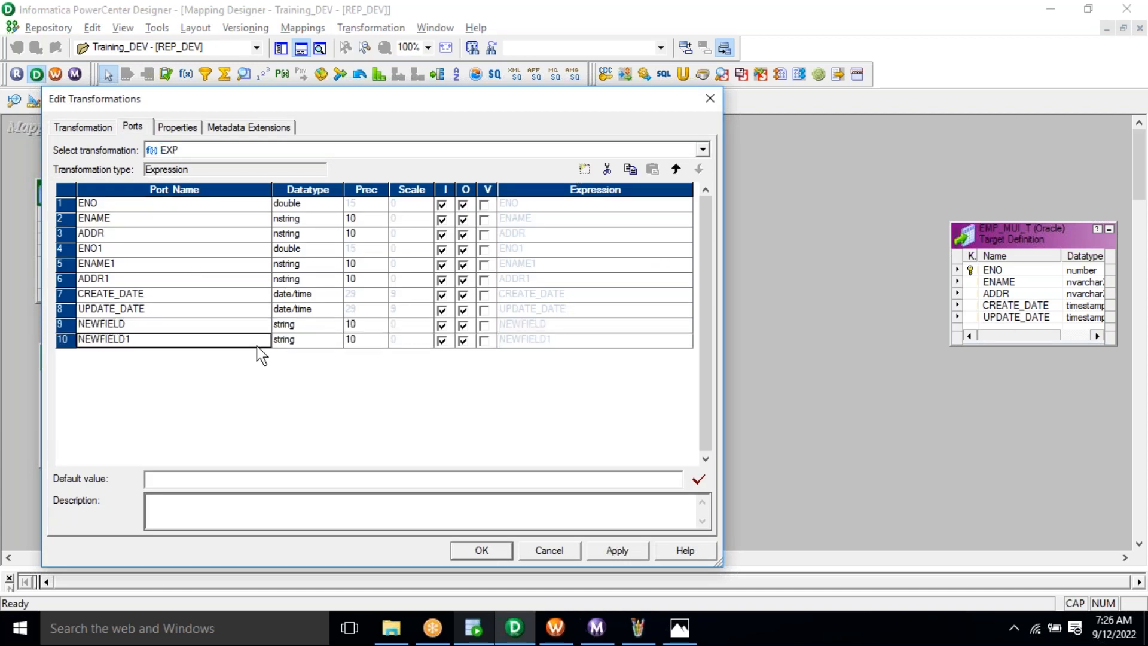
left_click(190, 326)
type("CD_O")
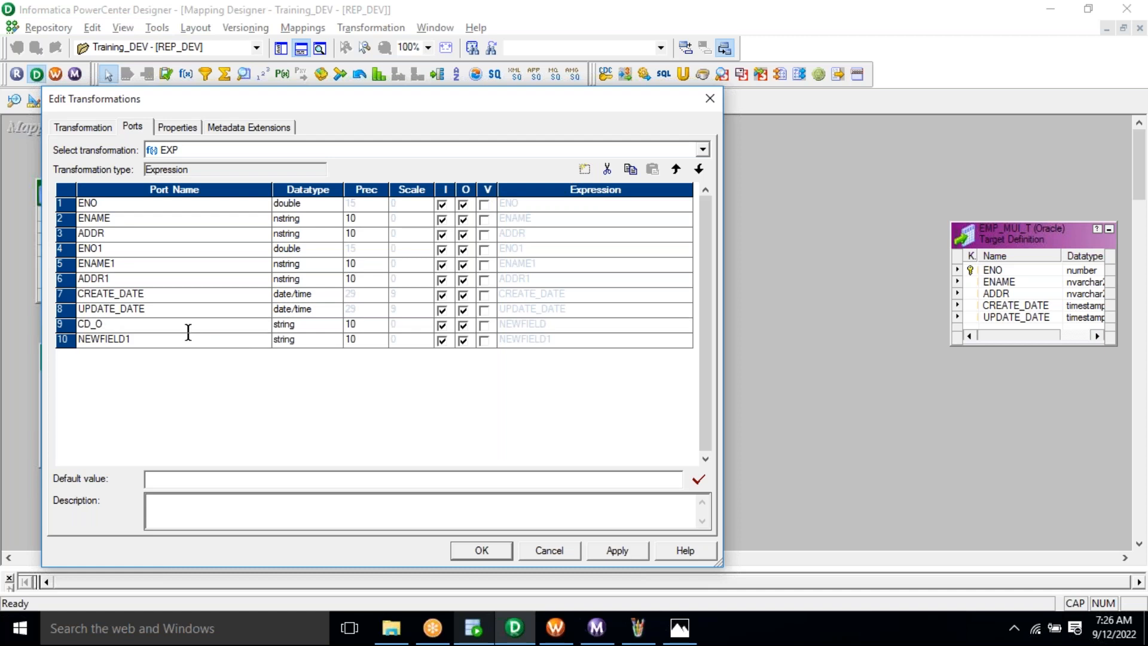
left_click(188, 338)
type("UD_O")
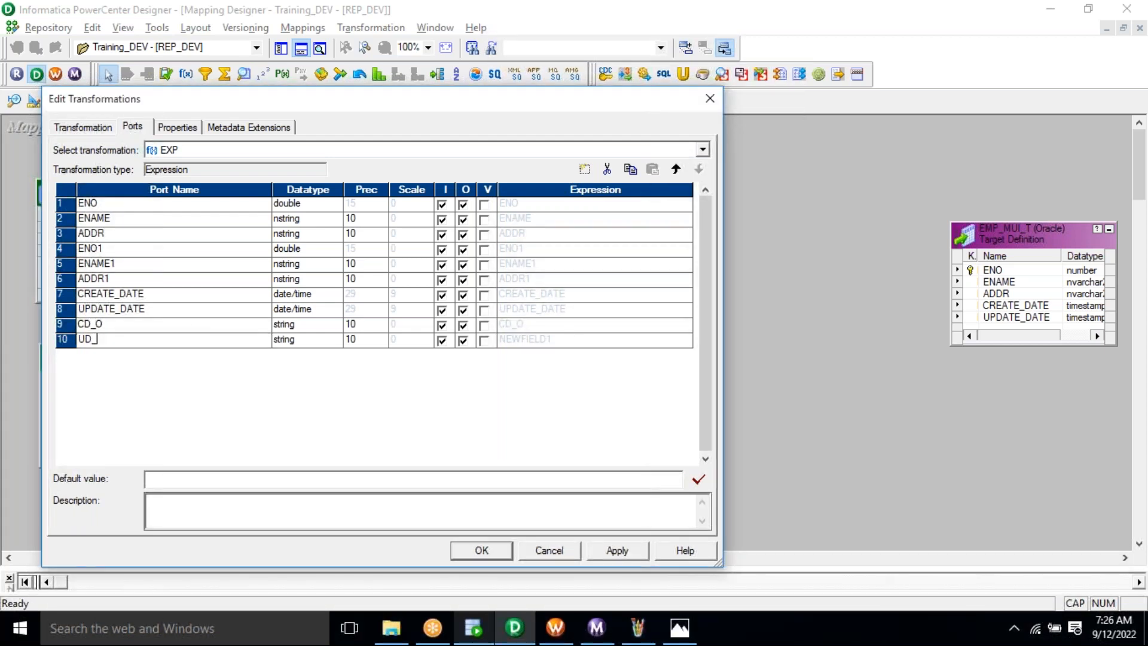
Set the datatype of the CD_O and UD_O ports to date/time and make both output-only
left_click(296, 328)
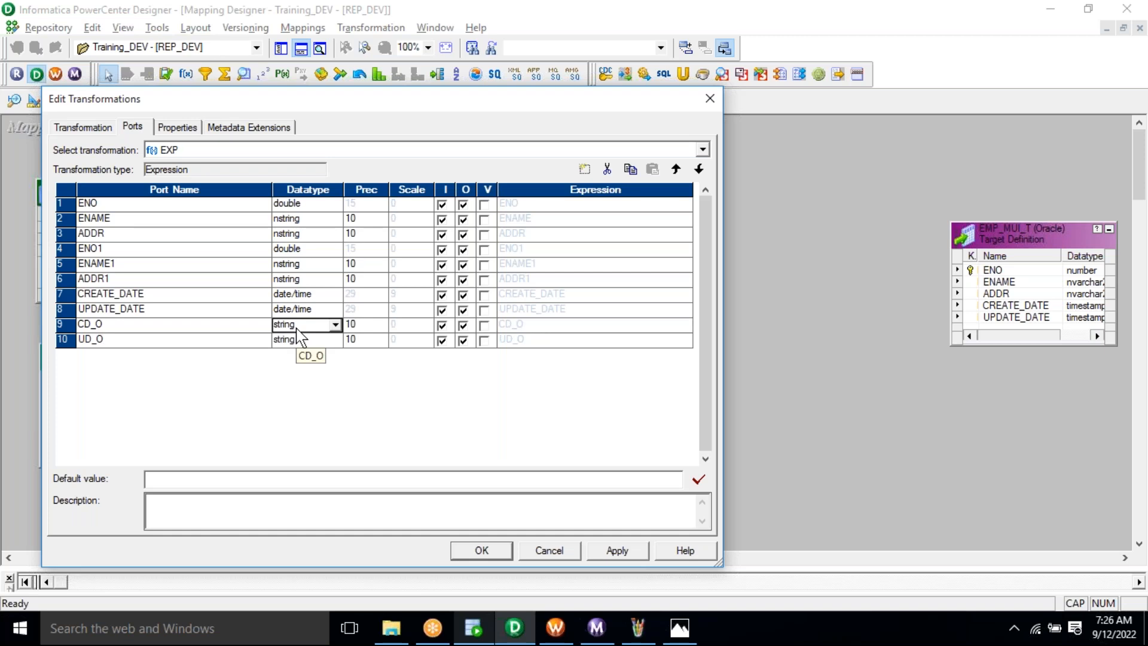
left_click(298, 328)
left_click(310, 364)
left_click(299, 342)
left_click(299, 342)
left_click(305, 359)
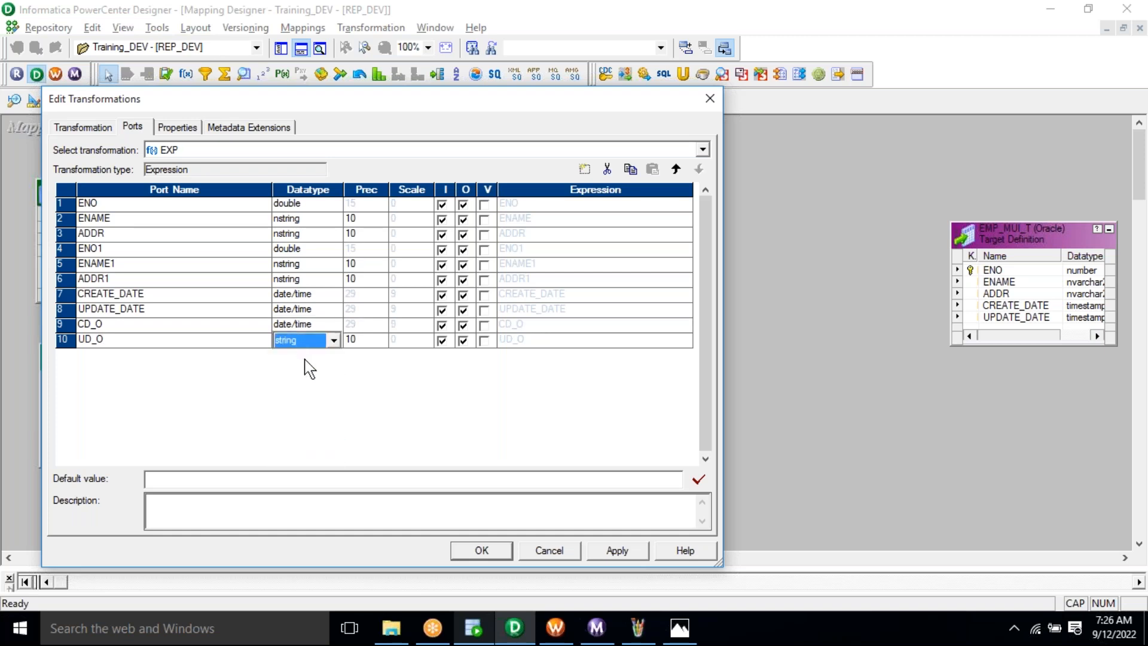
left_click(300, 345)
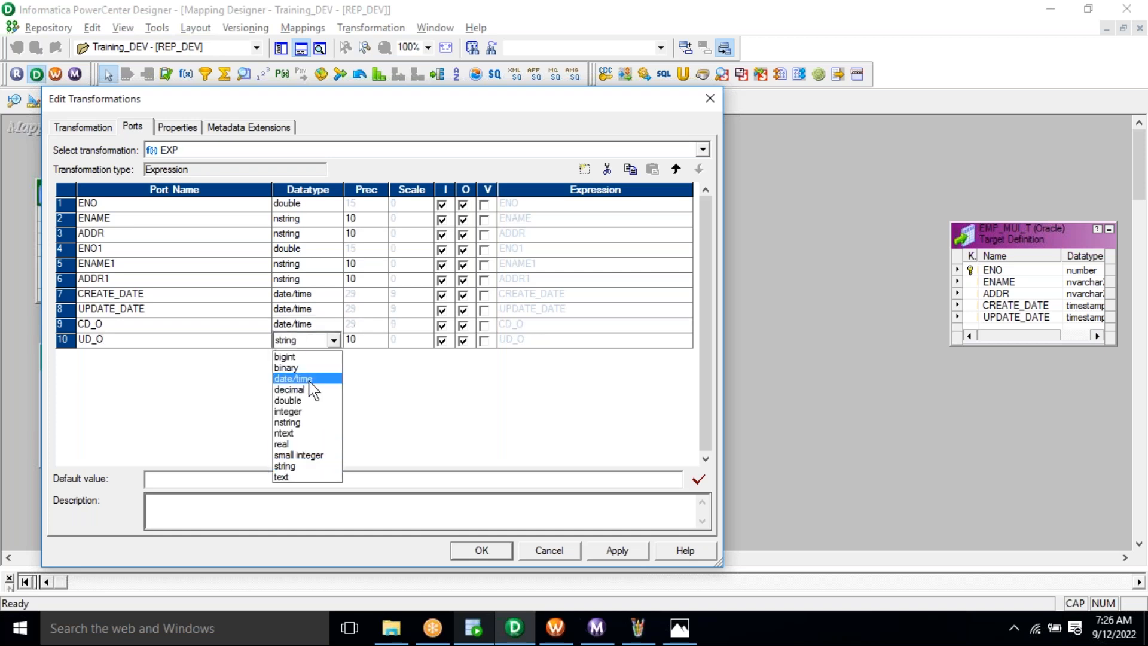
left_click(308, 380)
left_click(441, 325)
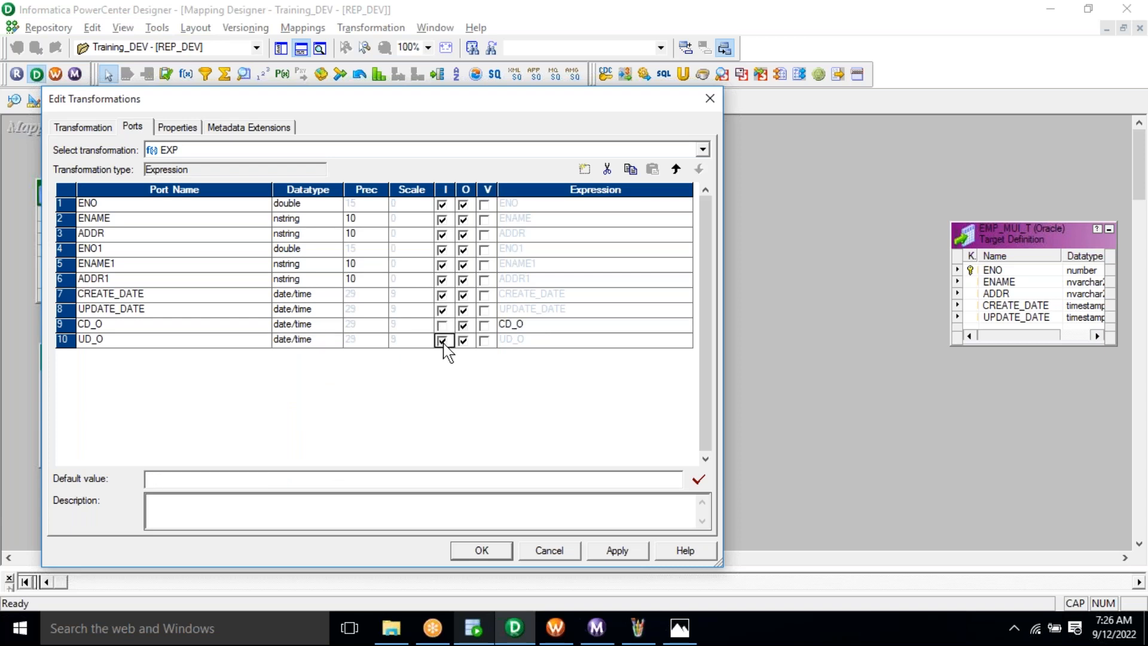
left_click(442, 340)
Set the CD_O port's expression to SYSTIMESTAMP() and copy the expression text
left_click(589, 326)
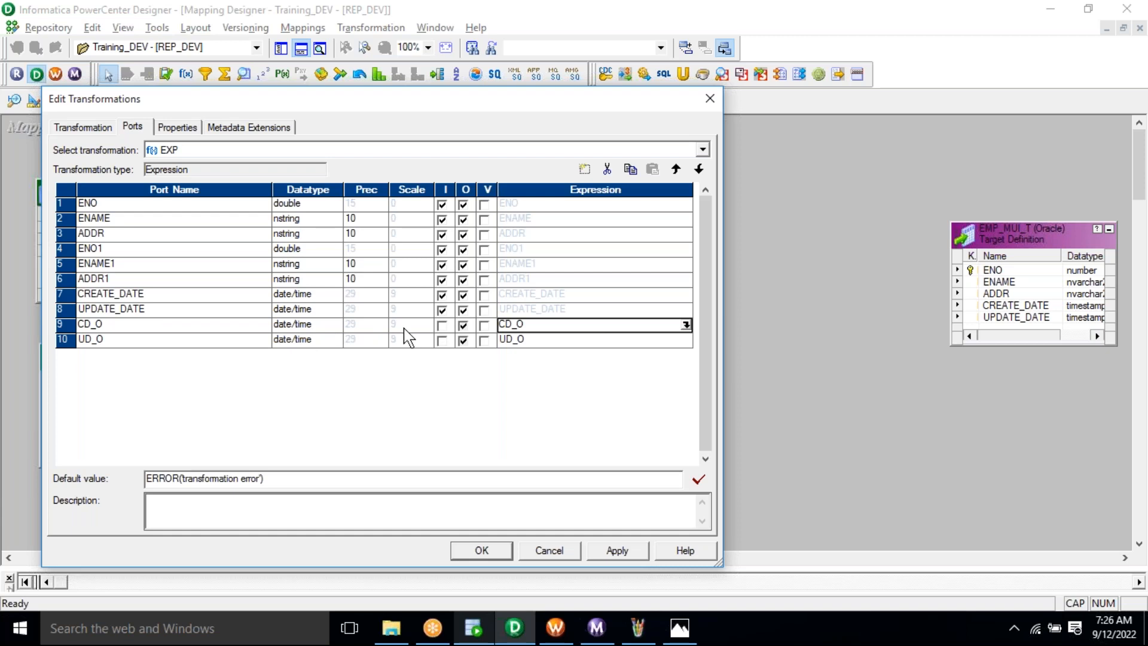
left_click(686, 325)
key("Delete")
type("SYS")
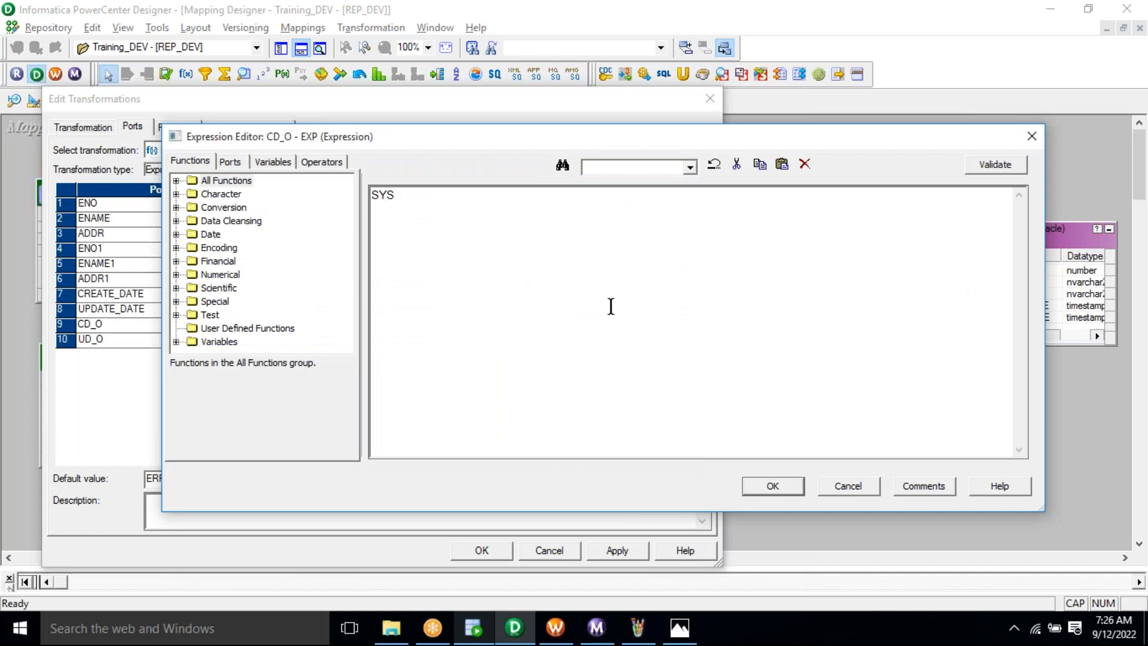
type("TIMESTAMP()")
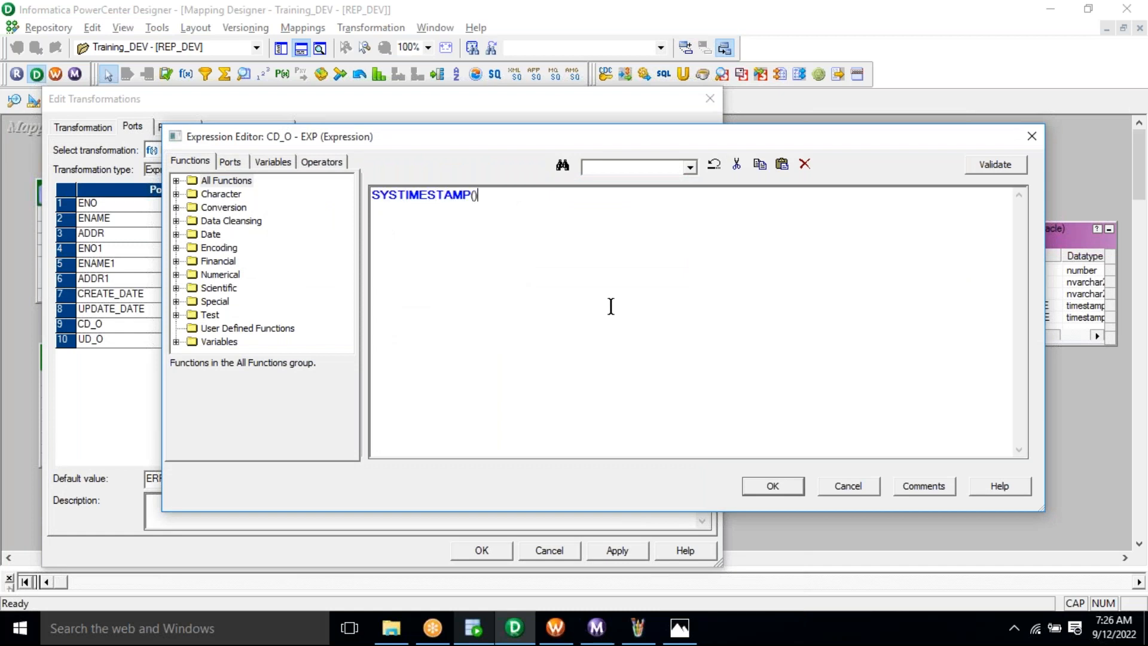
key("ctrl+a")
key("ctrl+c")
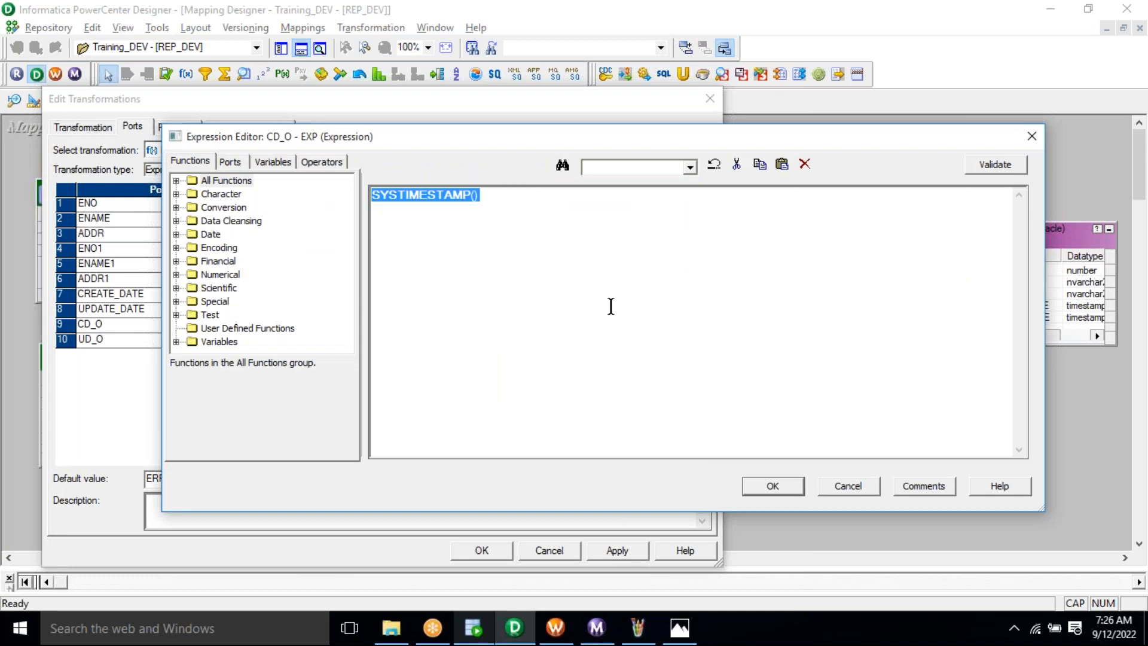
left_click(774, 486)
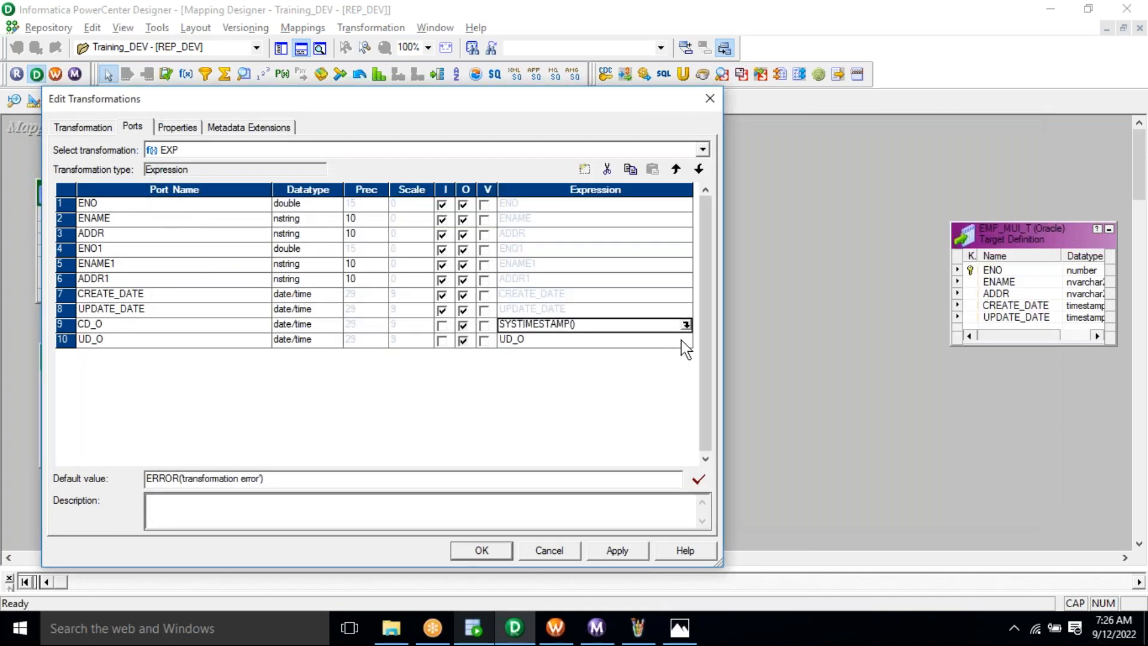
Set the UD_O port's expression to SYSTIMESTAMP() as well, and apply the changes to EXP
left_click(685, 339)
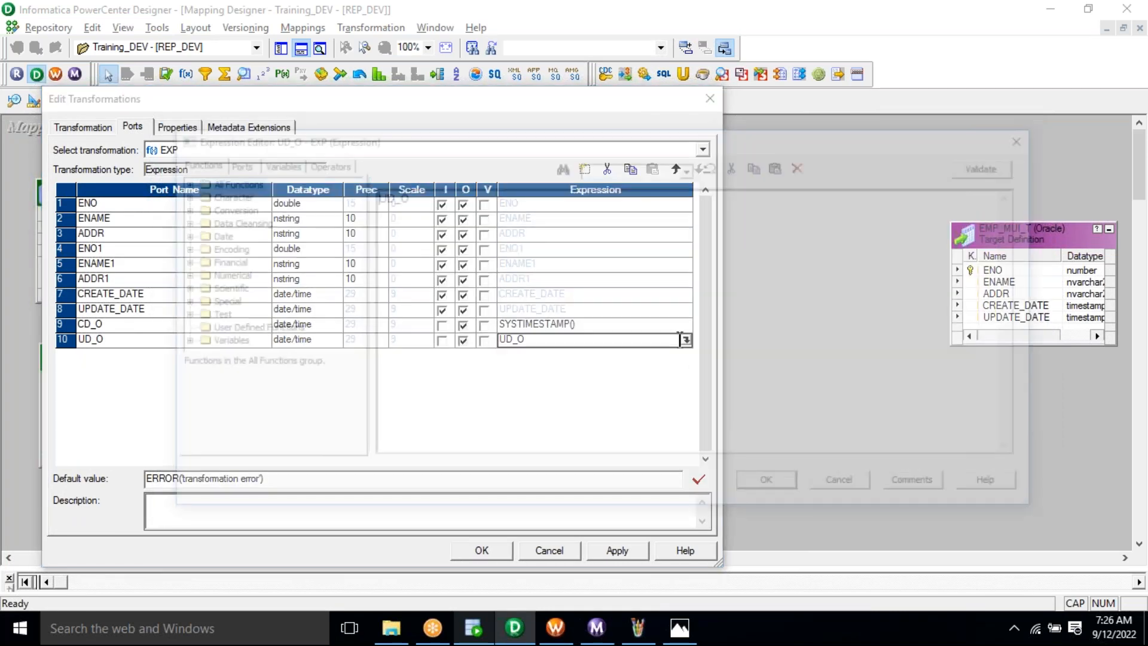
key("ctrl+v")
left_click(773, 486)
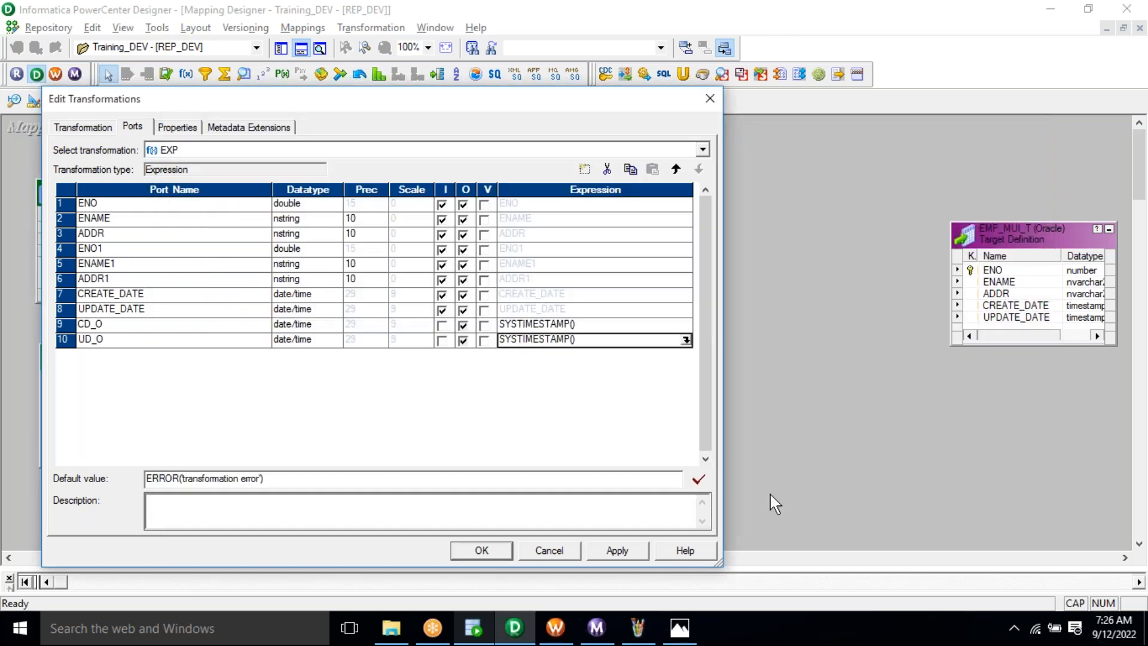
left_click(622, 551)
left_click(481, 550)
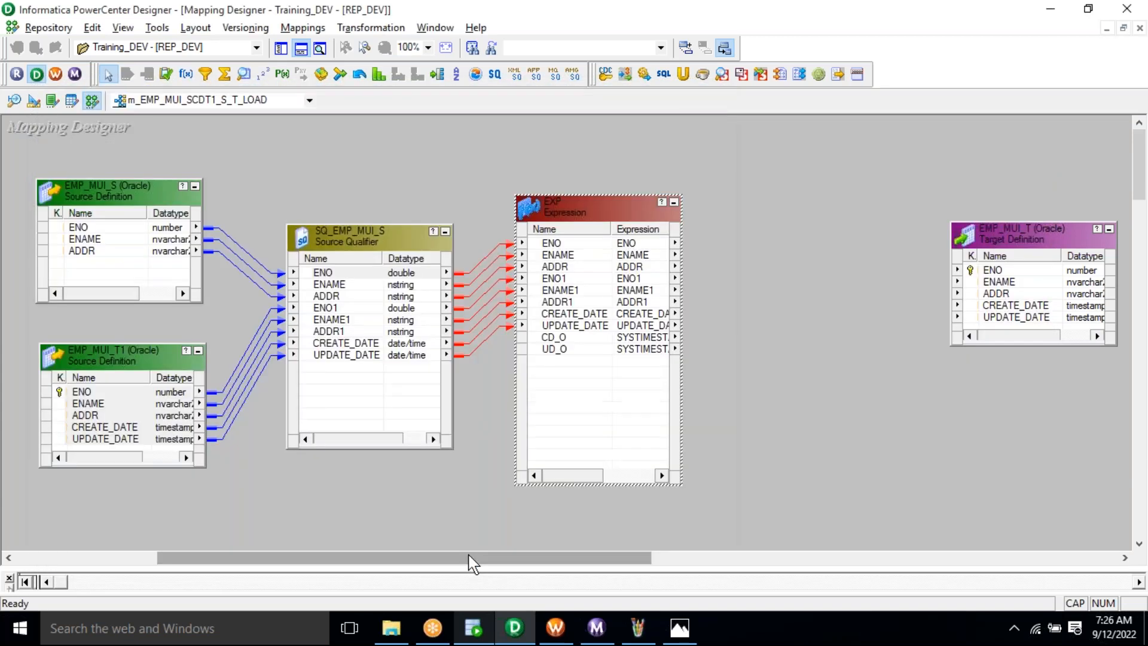
Consult the SCD Type 1 notes in Paint, and move the EMP_MUI_T target farther from EXP back in PowerCenter Designer
left_click(583, 347)
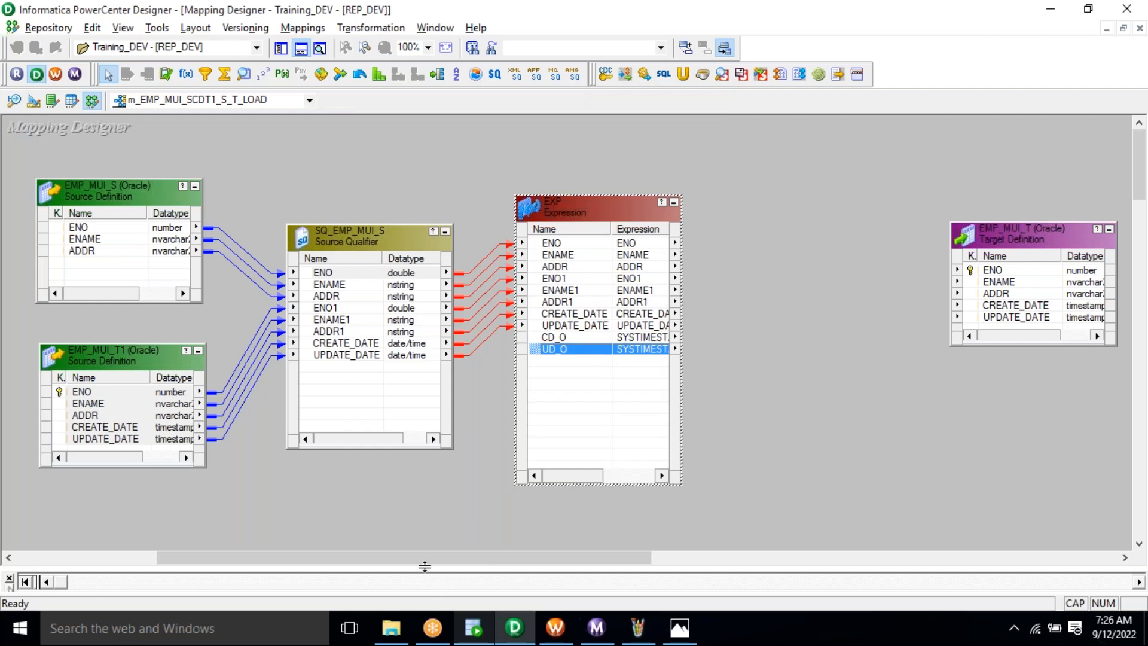
left_click_drag(432, 561, 450, 565)
left_click(636, 627)
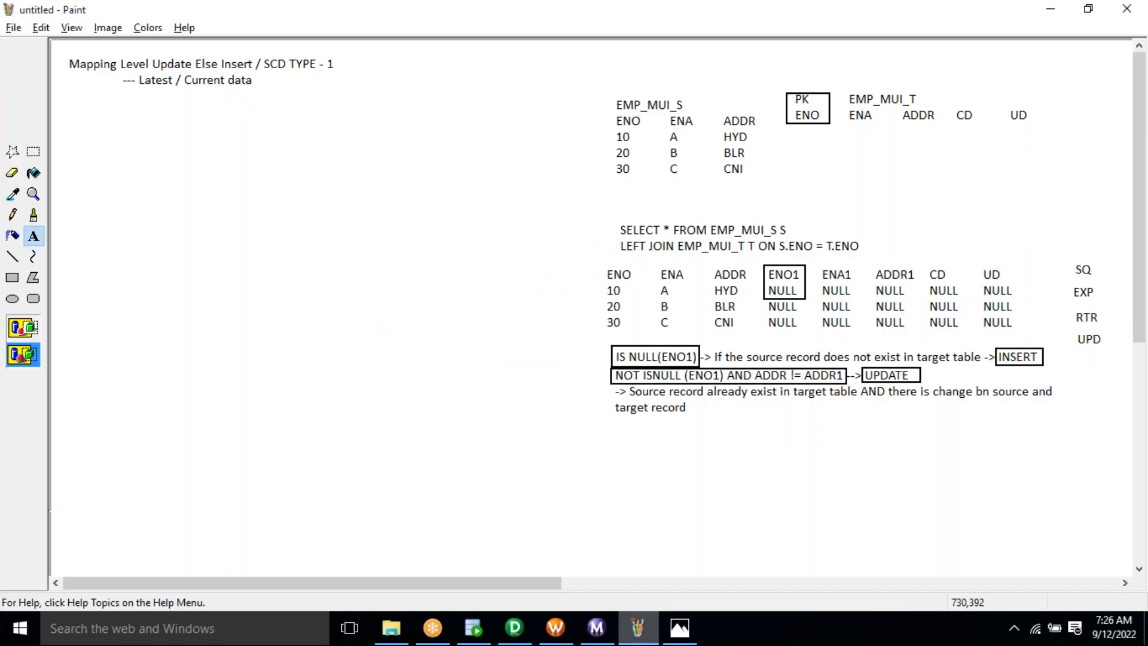
key("alt+Tab")
left_click_drag(971, 233, 1023, 233)
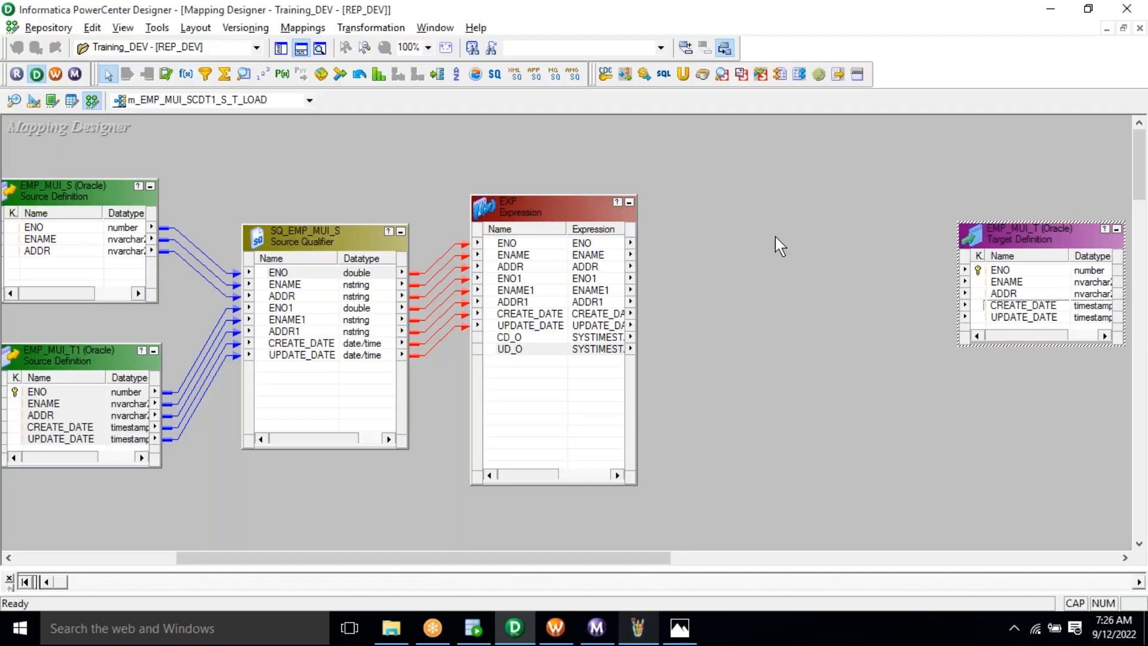
Create a Router transformation named RTR in the mapping
left_click_drag(775, 238, 393, 115)
left_click(370, 27)
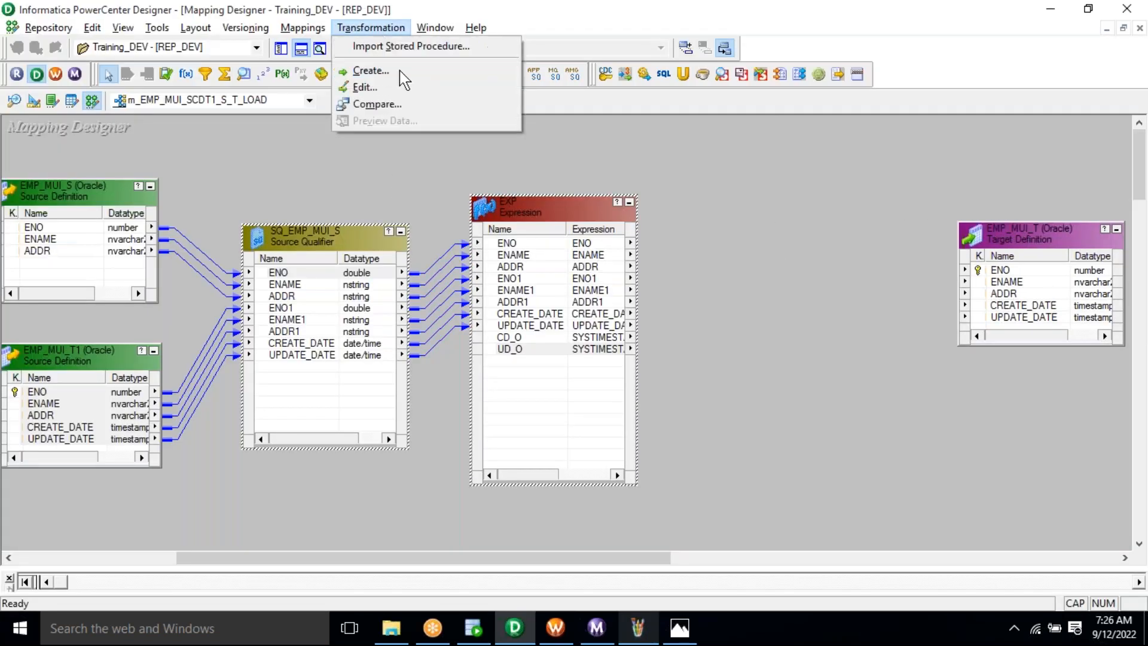
left_click(402, 73)
key("r")
key("r")
key("Tab")
type("RTR")
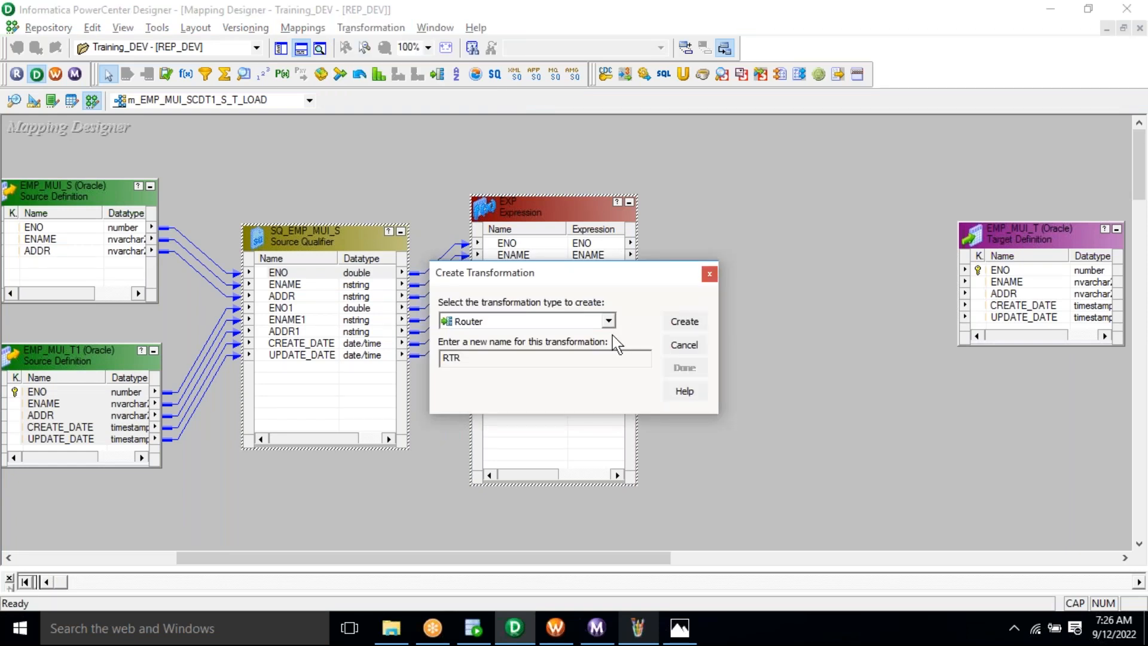
left_click(682, 326)
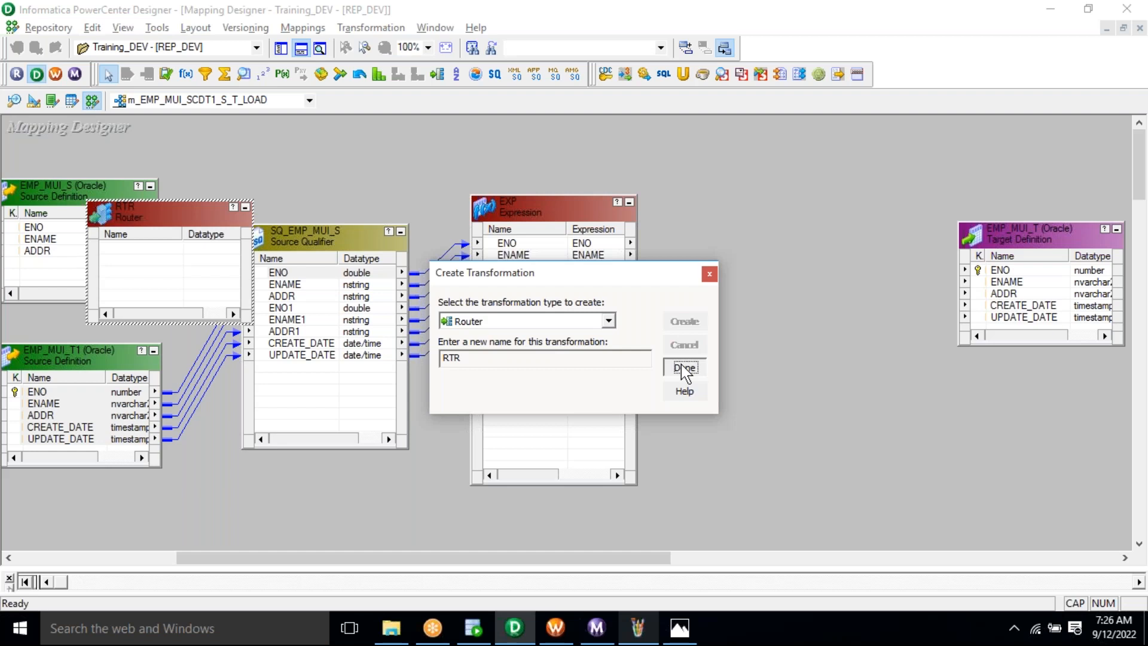
left_click(683, 366)
Place RTR between EXP and the EMP_MUI_T target, and enlarge it vertically so more ports fit
left_click_drag(162, 226, 784, 186)
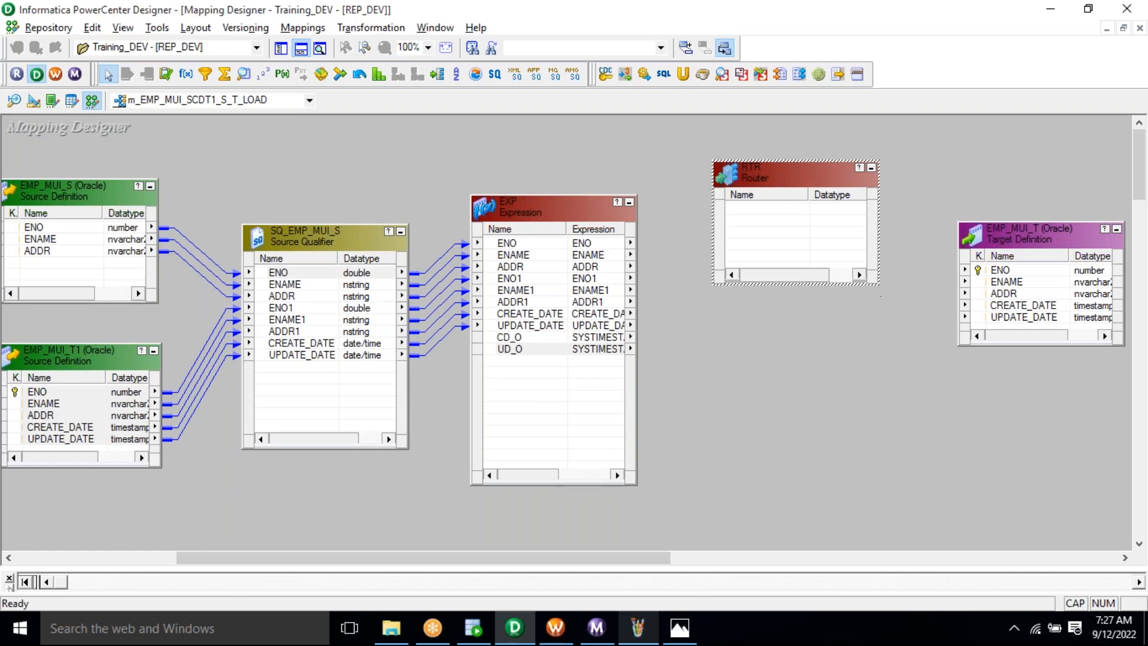
left_click_drag(765, 284, 786, 522)
left_click_drag(771, 160, 769, 126)
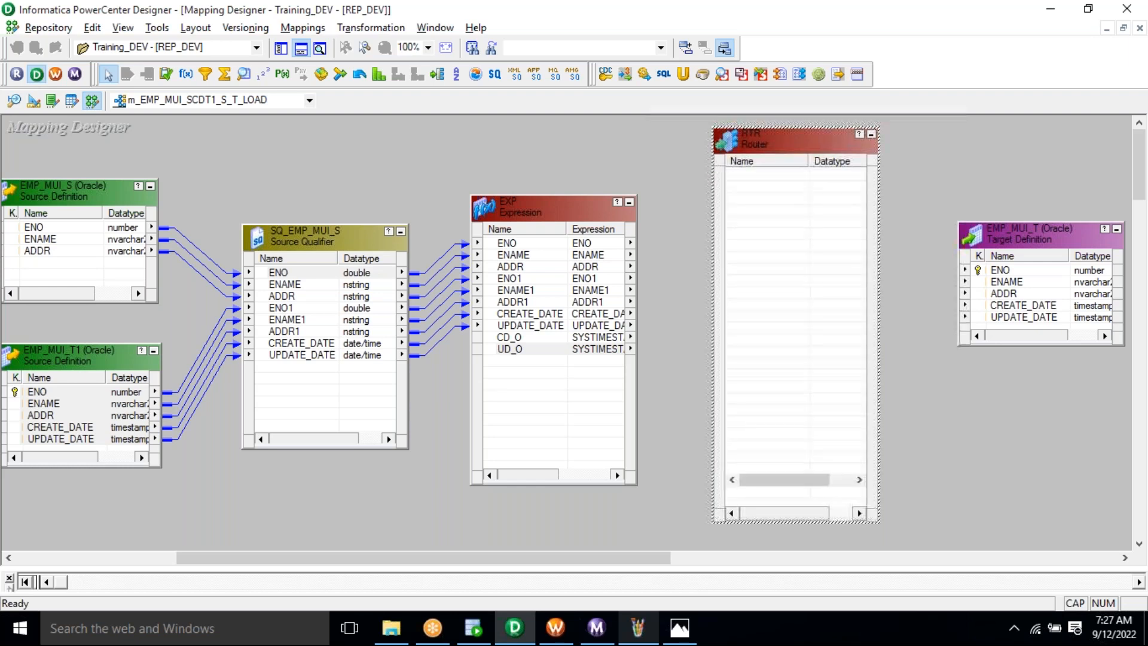
Link all EXP ports, from ENO through UD_O, into the RTR router
left_click(537, 266)
right_click(544, 266)
left_click(562, 272)
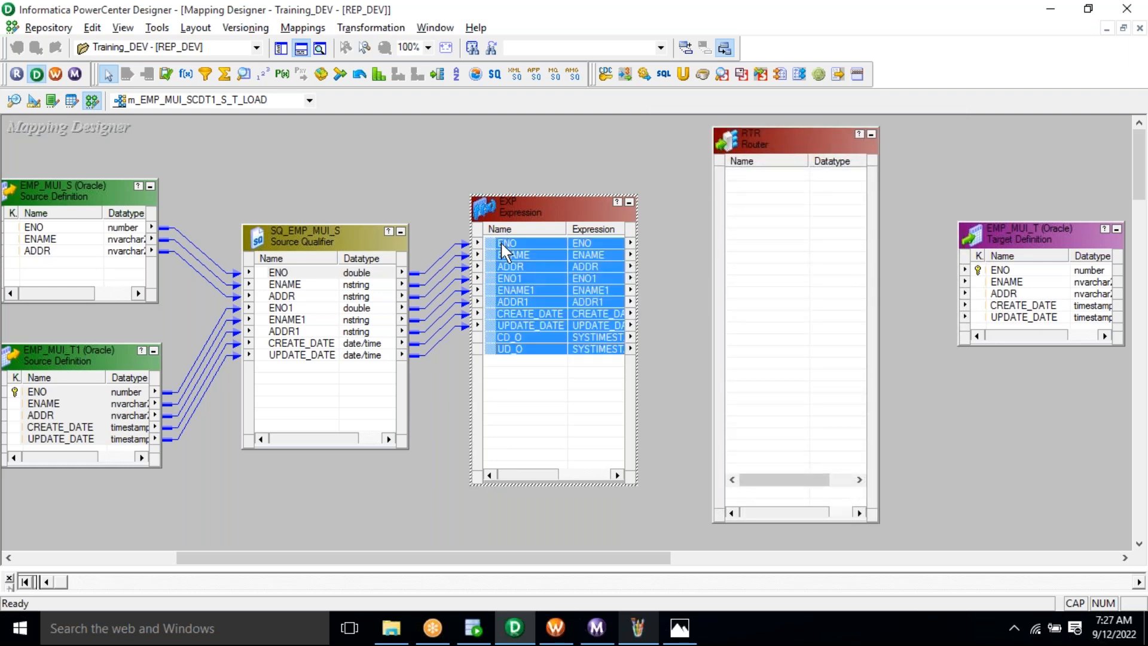
left_click_drag(500, 241, 758, 174)
left_click(657, 184)
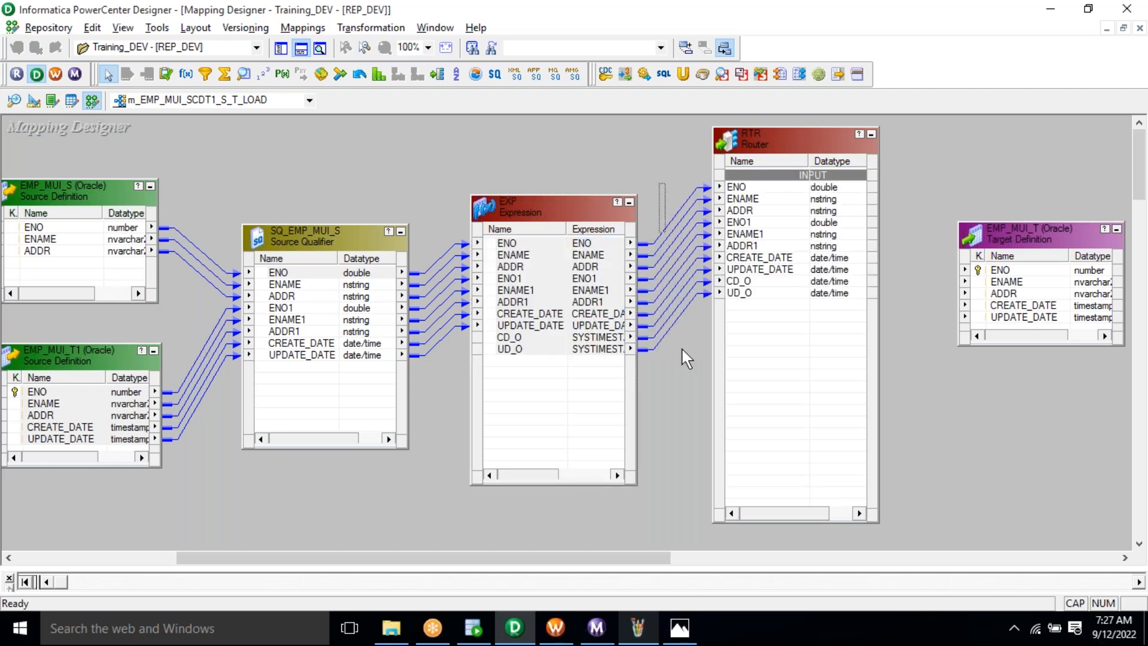
left_click(813, 187)
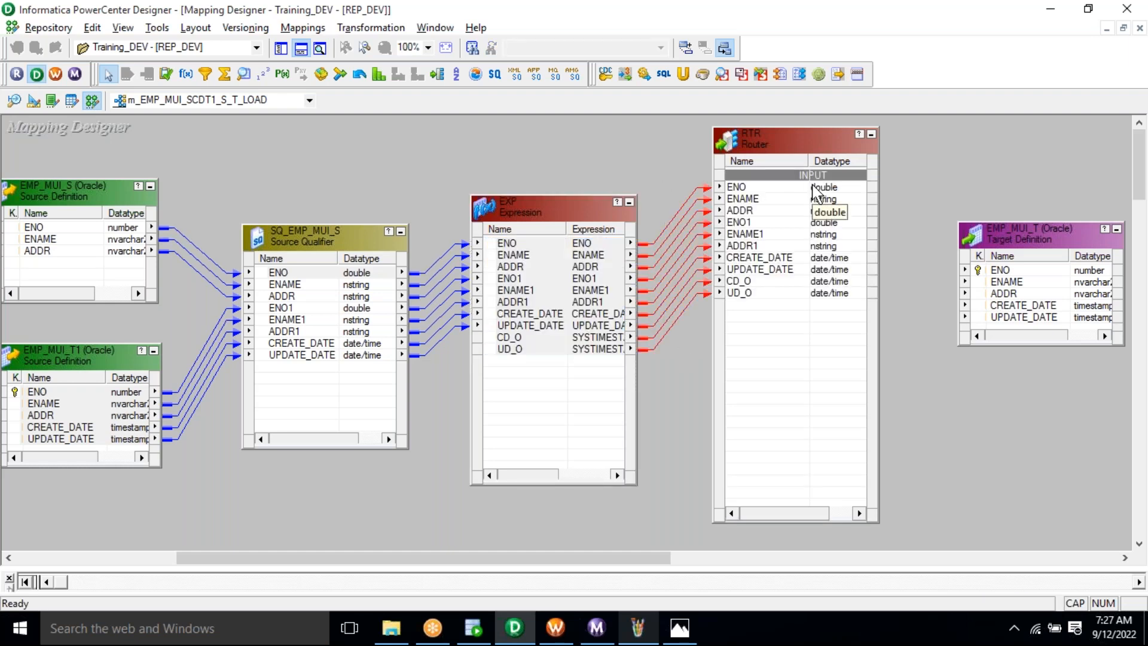
Open RTR for editing and add two router groups named INSERT and UPDATE
left_click(781, 137)
right_click(781, 137)
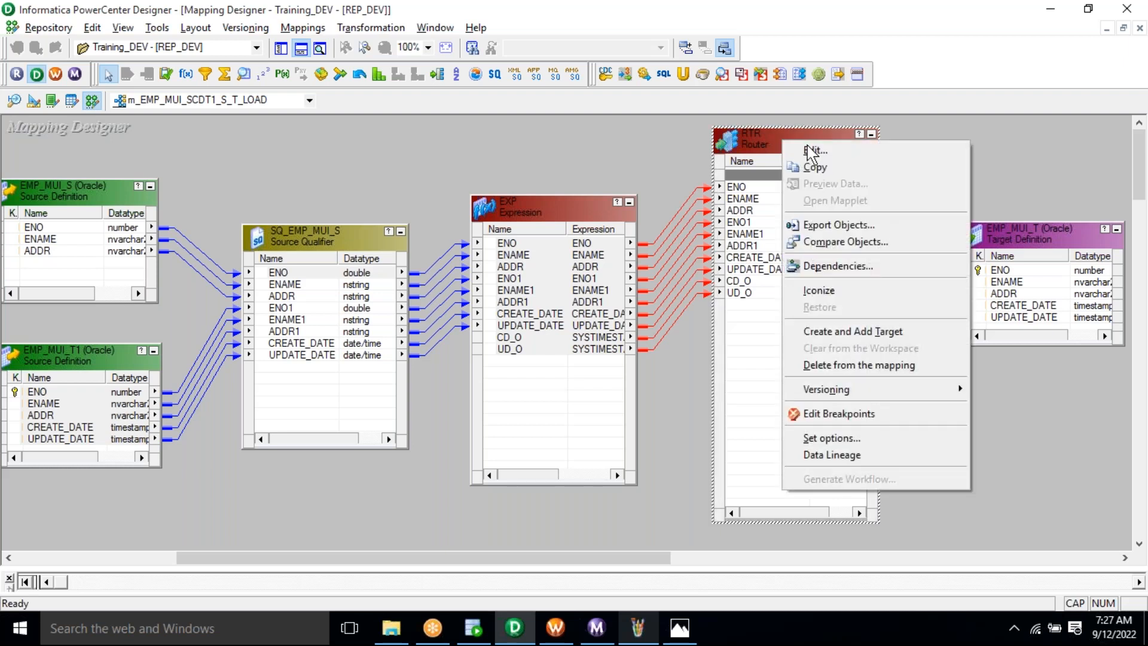
left_click(806, 150)
left_click(222, 127)
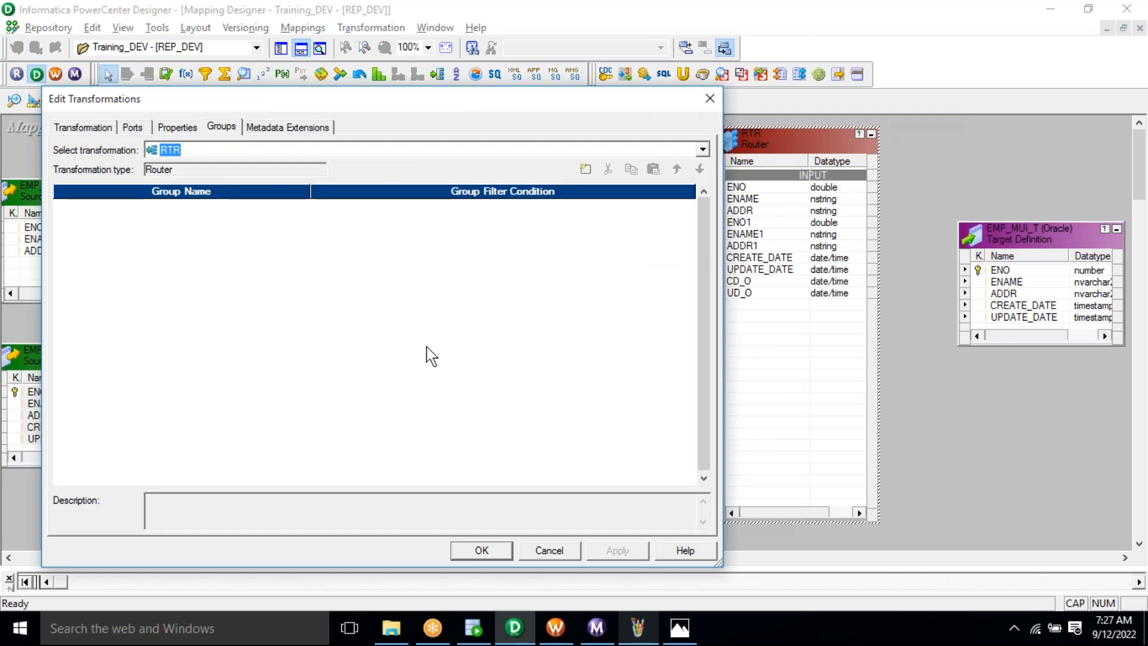
left_click(426, 347)
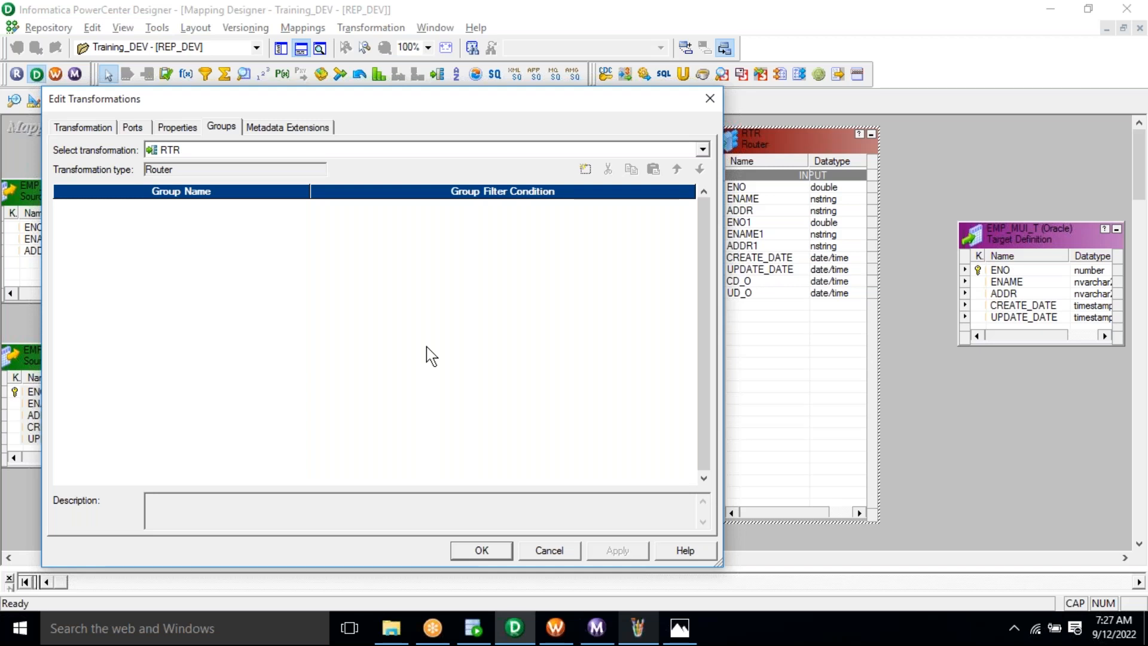
left_click(586, 170)
left_click(586, 170)
left_click(210, 206)
type("INSERT")
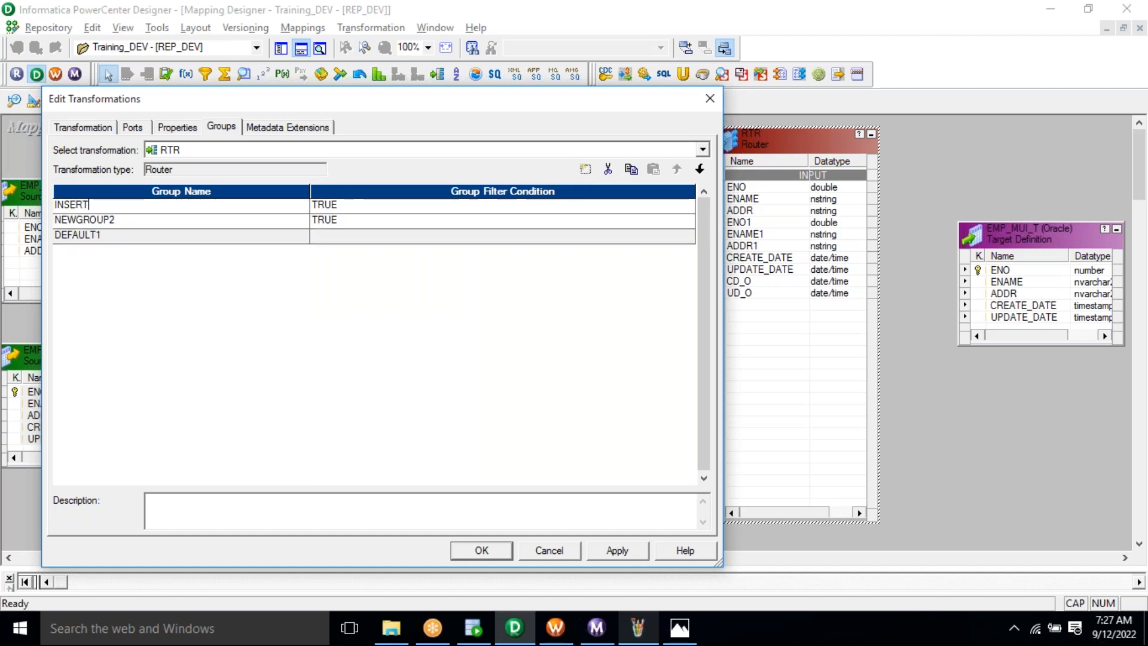
left_click(184, 220)
type("UPDATE")
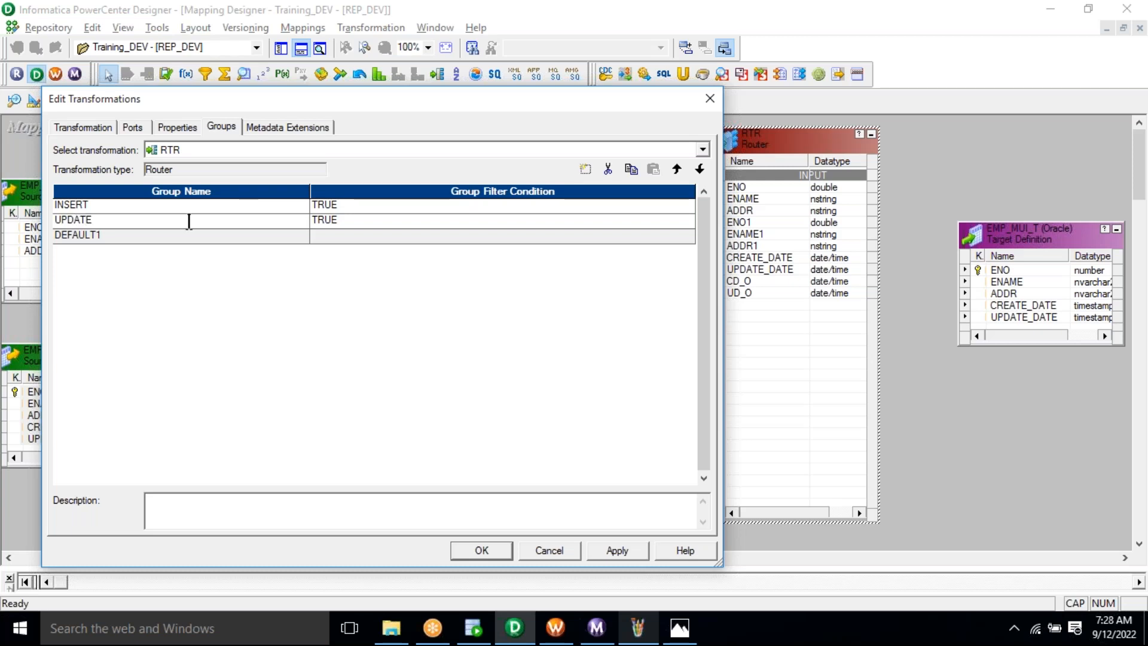
Consult the Paint notes and set the INSERT group's filter condition to ISNULL(ENO1)
left_click(404, 208)
left_click(688, 206)
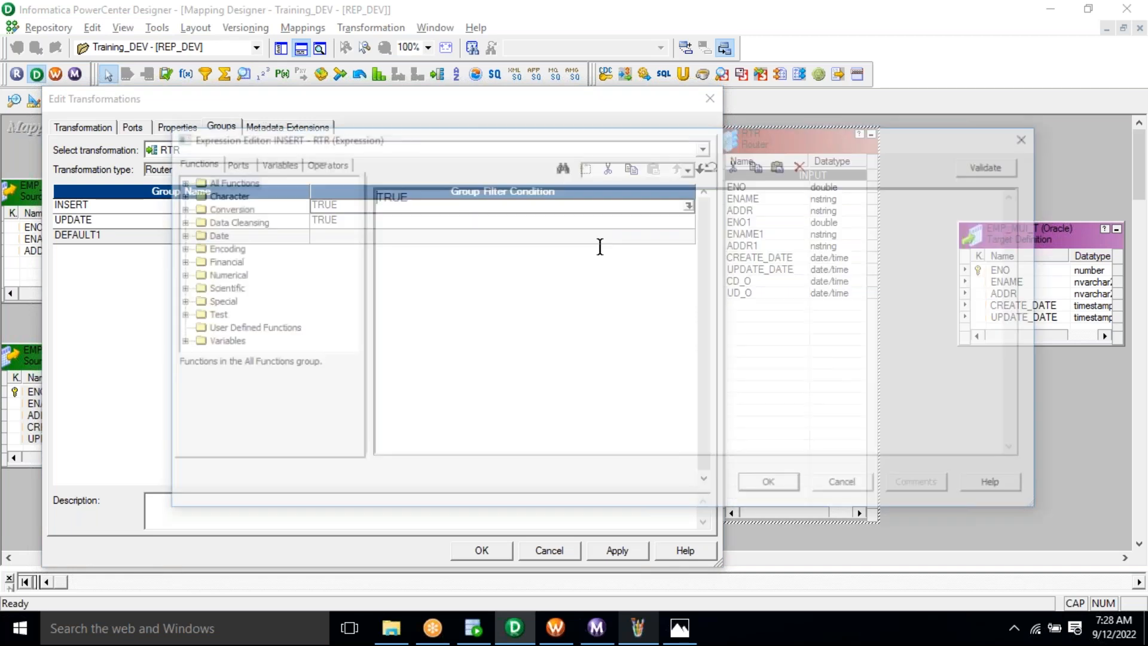
key("Delete")
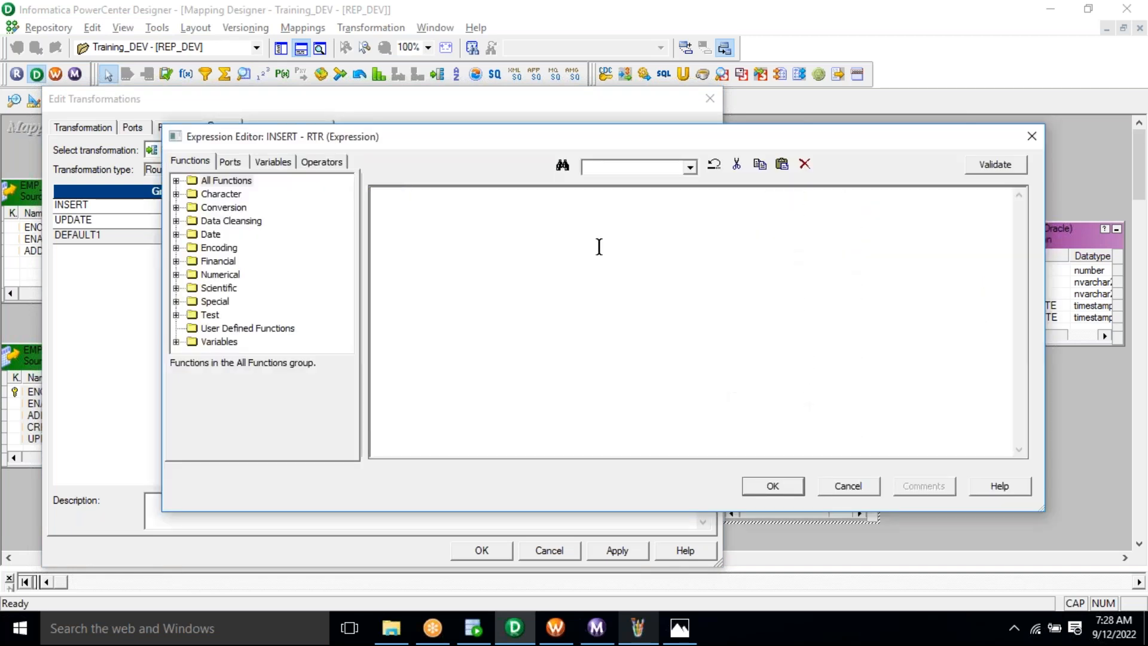
left_click(635, 629)
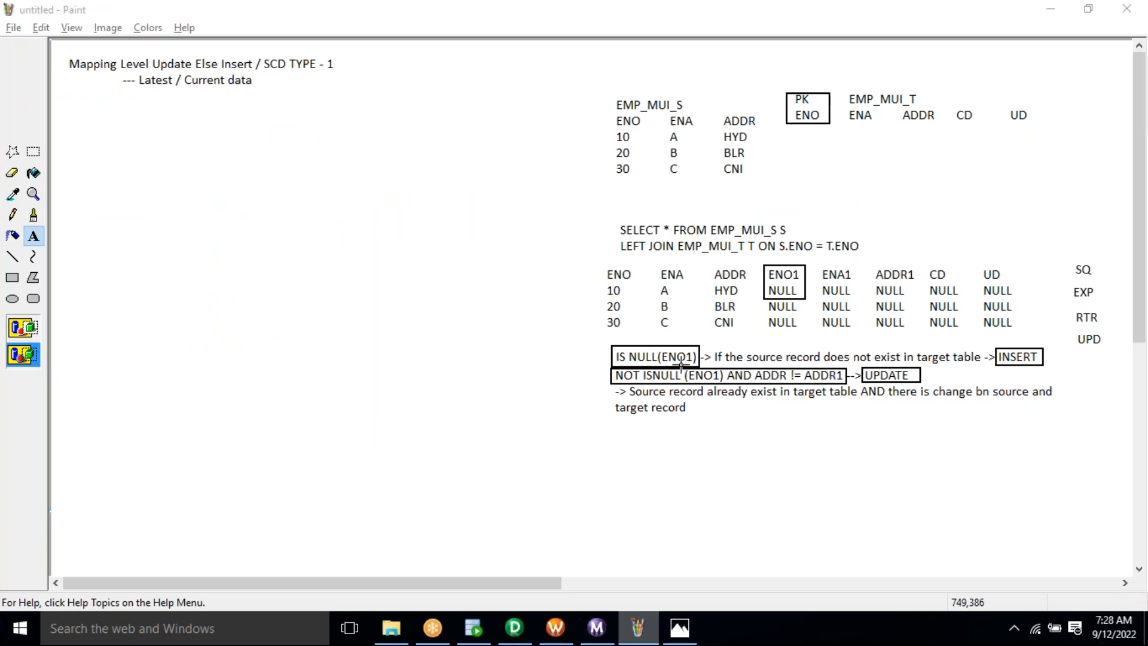
key("alt+Tab")
type("ISNULL(")
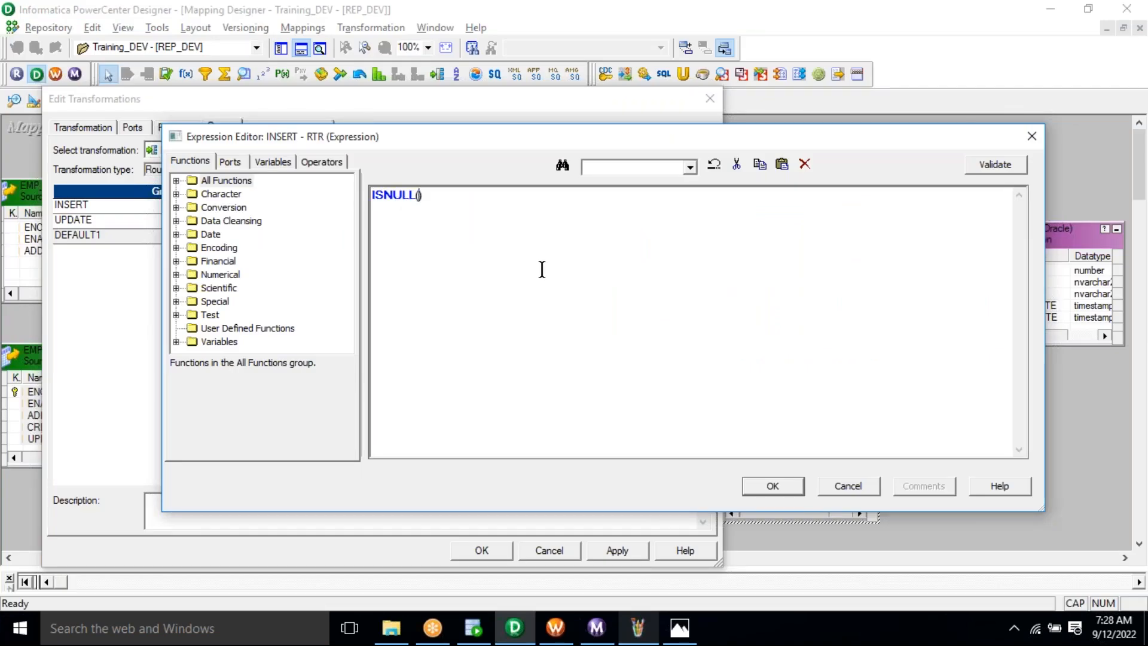
left_click(231, 162)
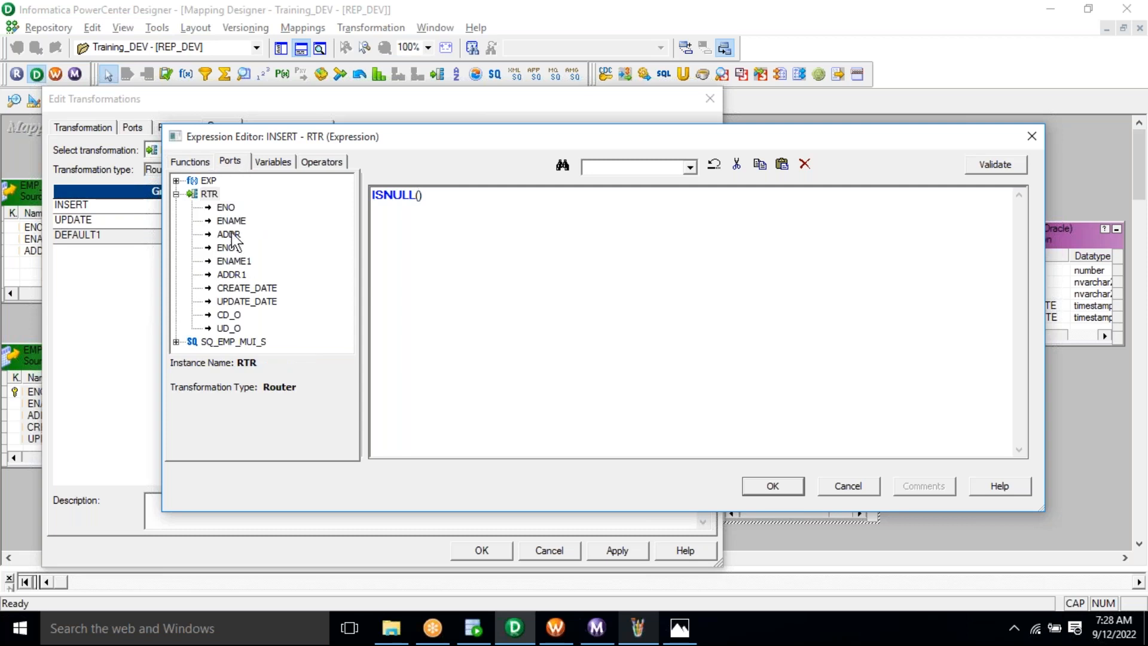
left_click(232, 250)
double_click(230, 249)
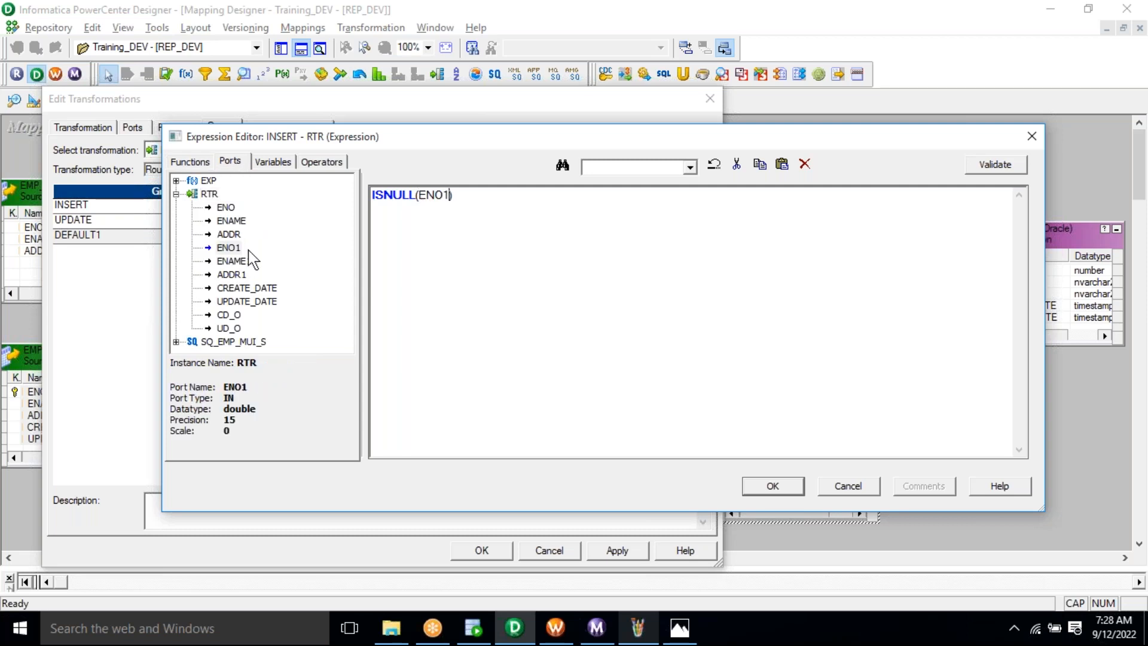
key("ctrl+a")
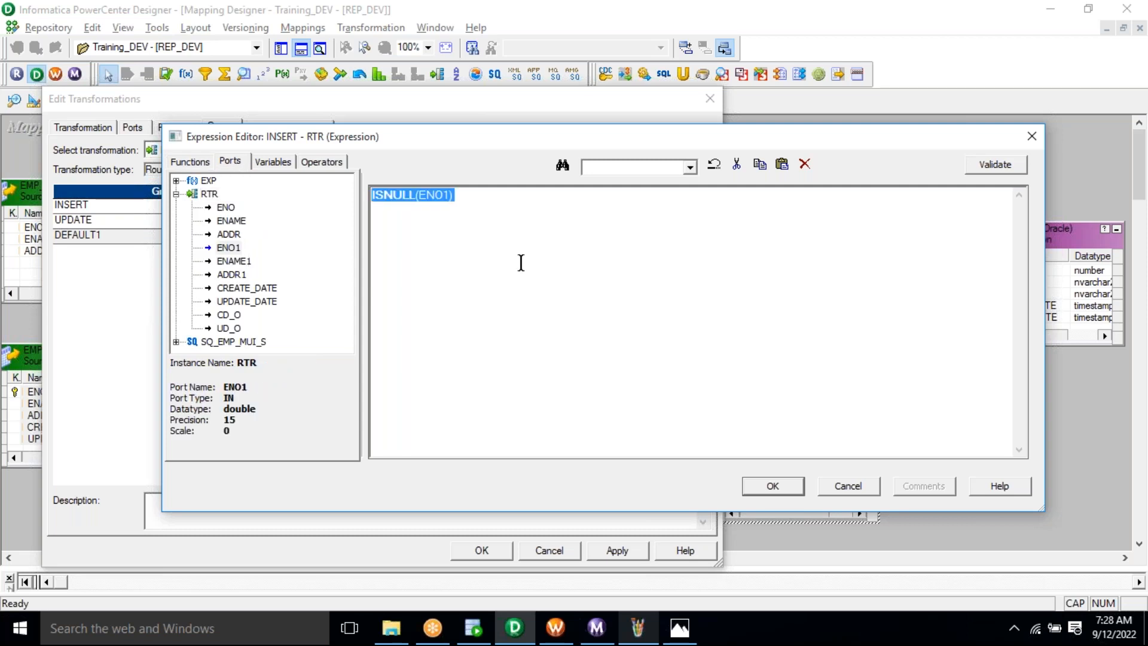
left_click(521, 263)
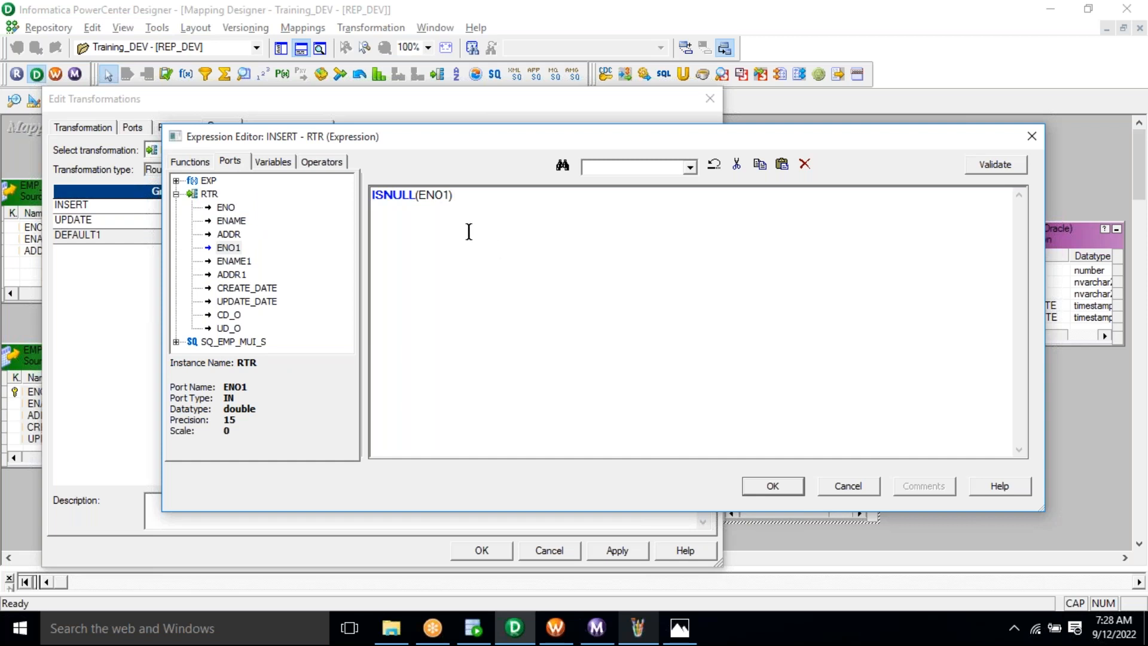
left_click(768, 485)
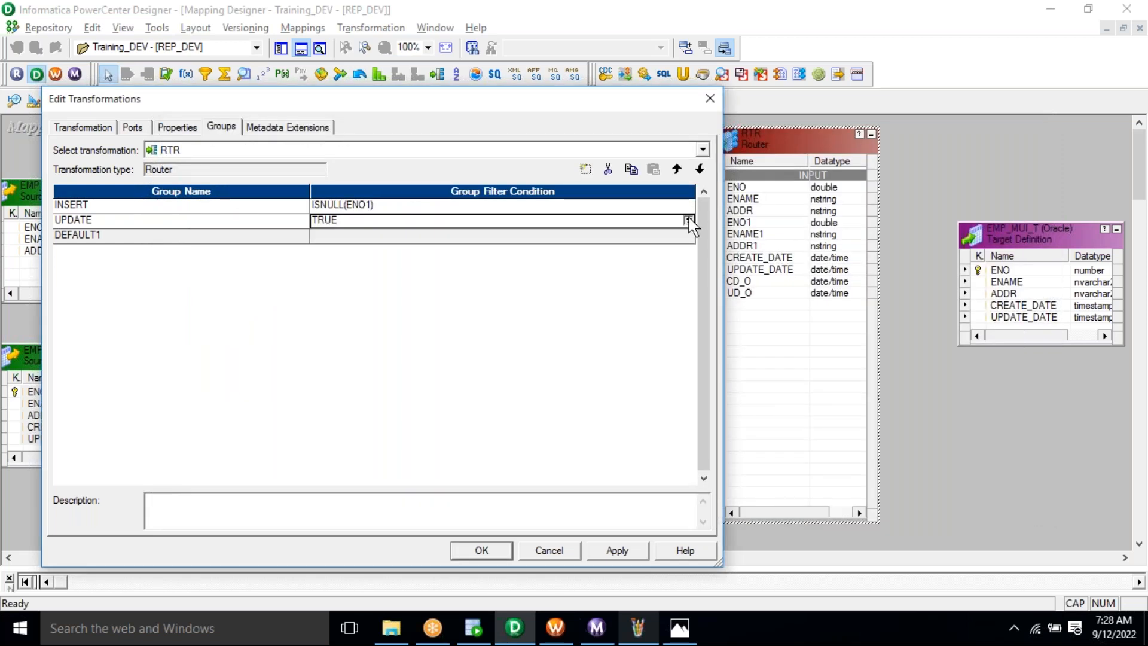
Set the UPDATE group's filter condition to NOT ISNULL(ENO1) AND ADDR != ADDR1, and save the RTR changes
left_click(688, 220)
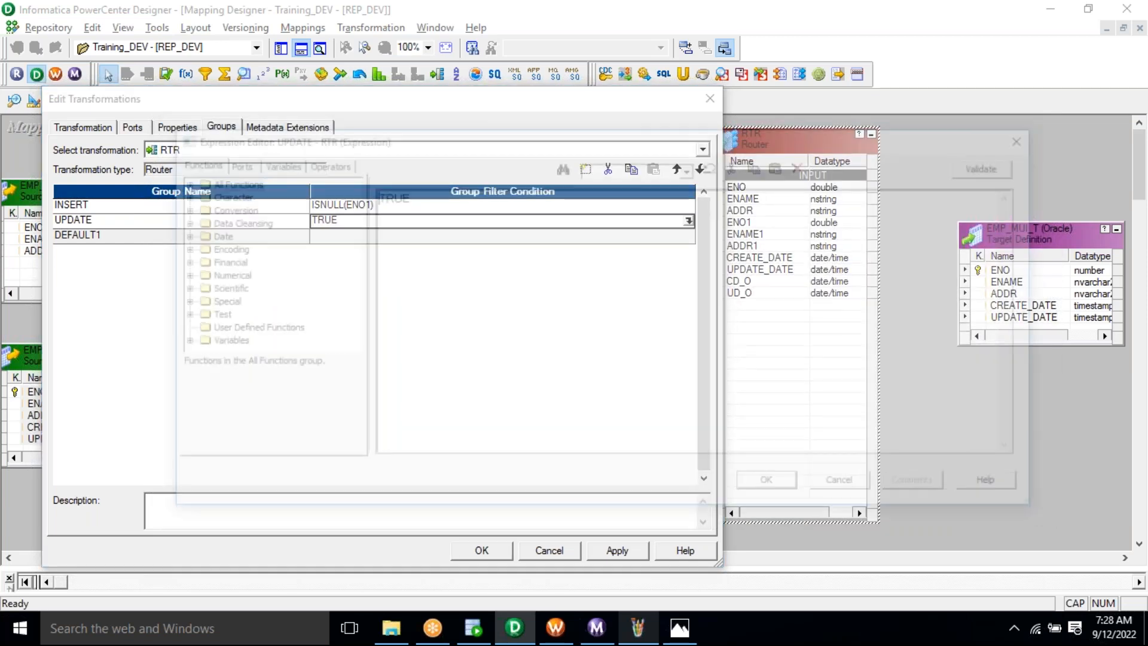
type("NOT ISNULL()")
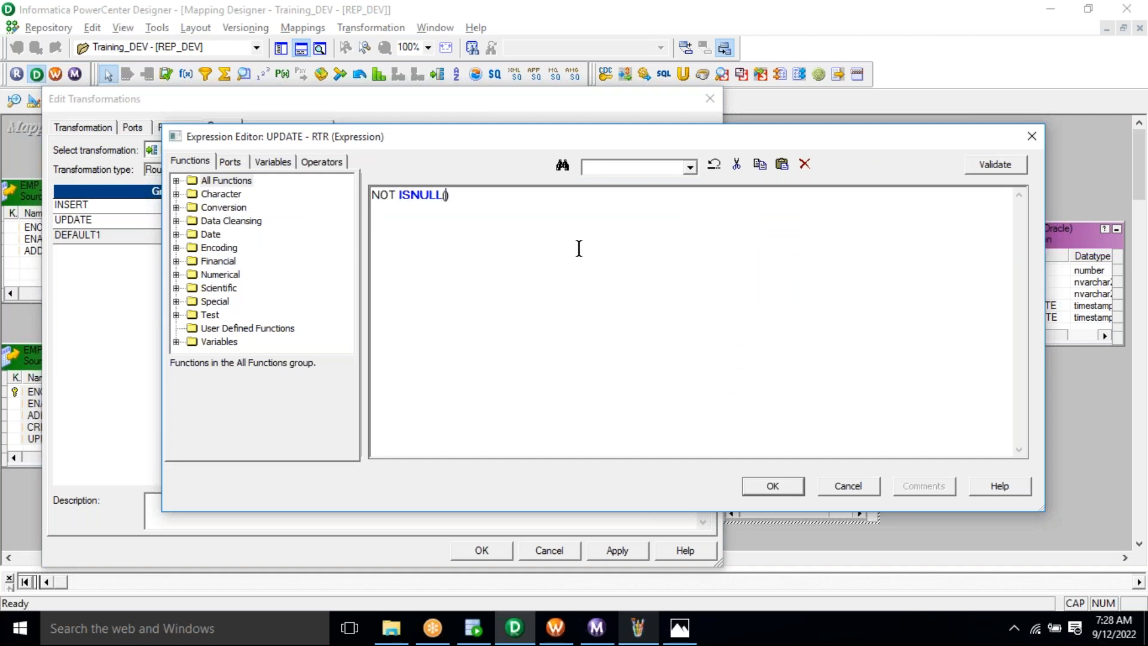
left_click(230, 161)
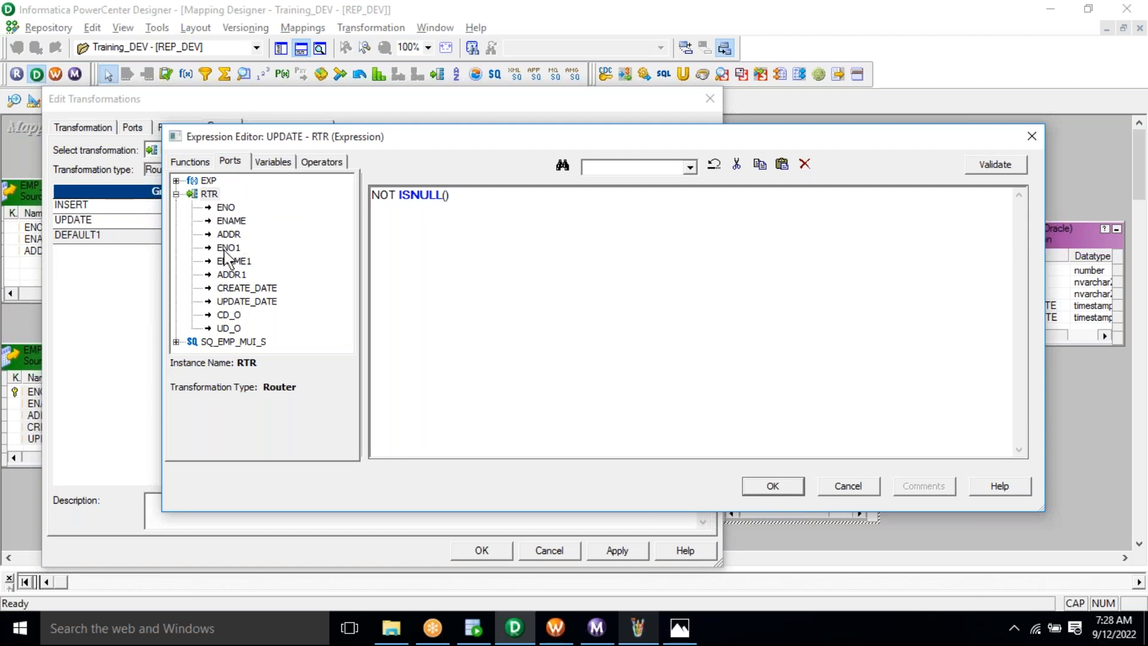
double_click(228, 247)
left_click(547, 269)
type("AND")
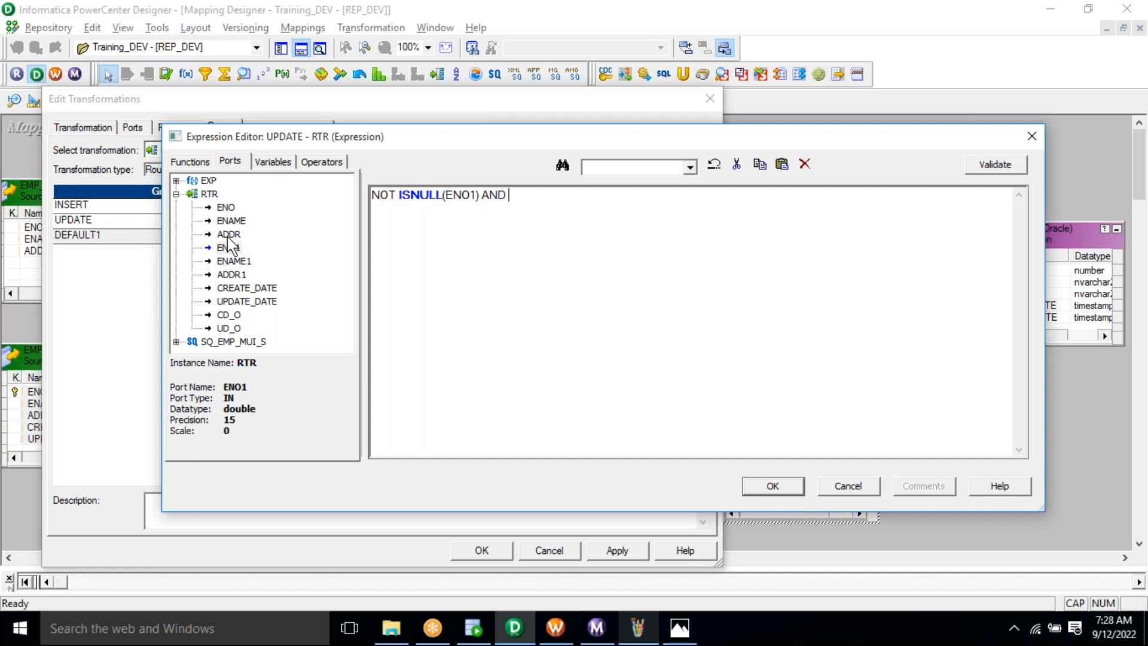
left_click(228, 237)
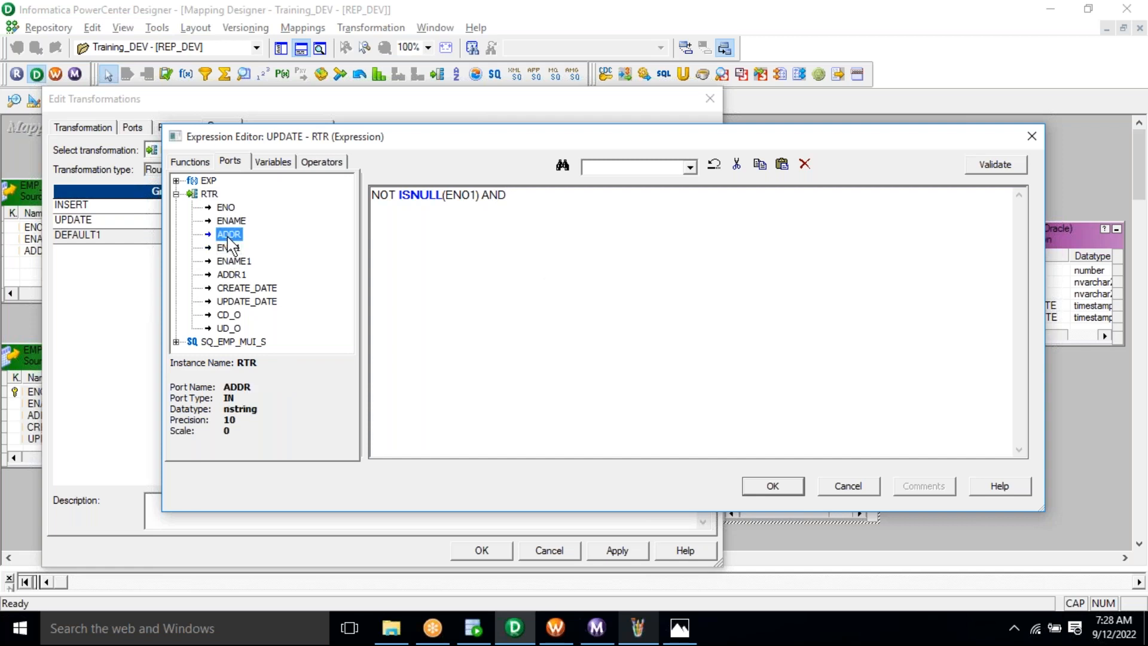
double_click(229, 234)
type("!=")
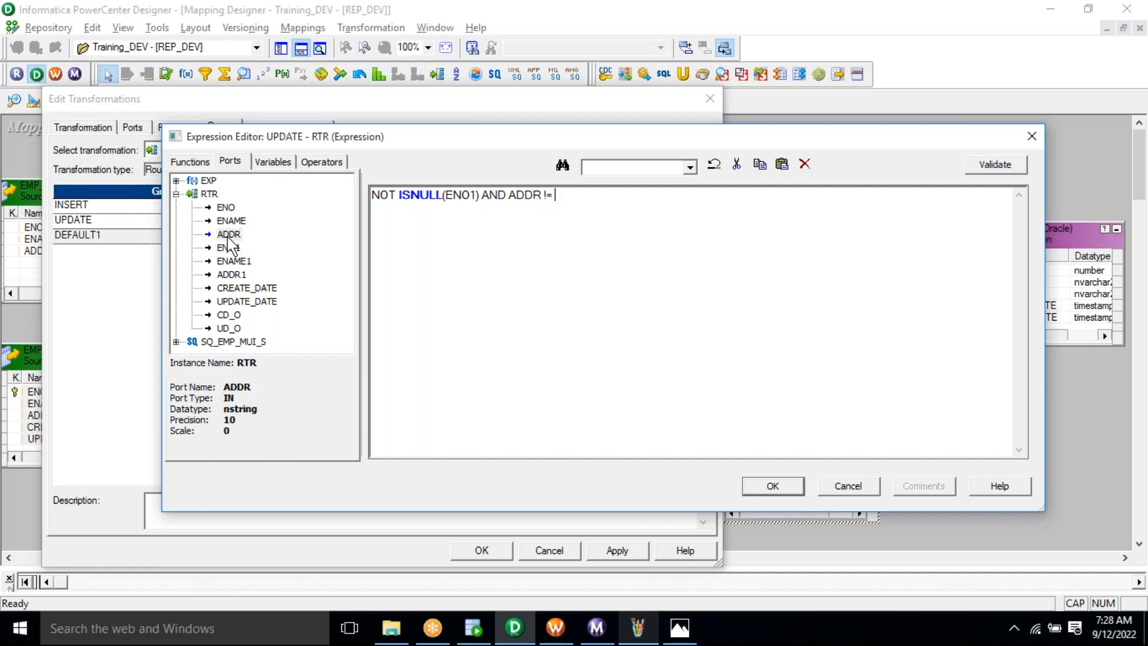
left_click(240, 275)
double_click(240, 275)
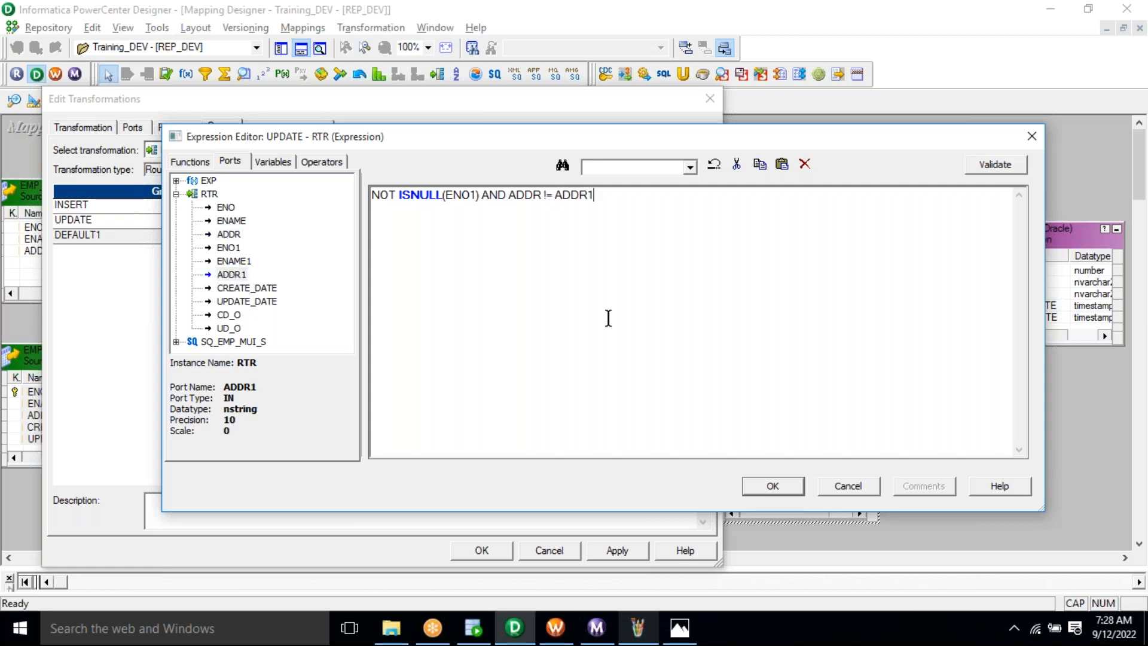
key("ctrl+a")
left_click(608, 317)
left_click(766, 485)
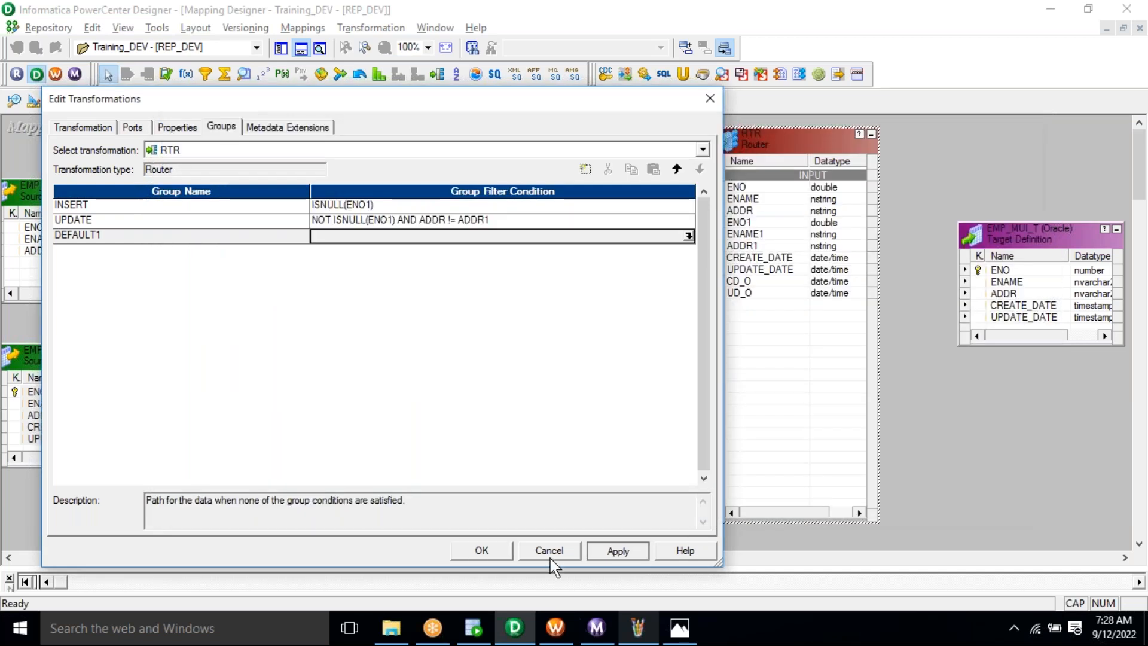
left_click(483, 550)
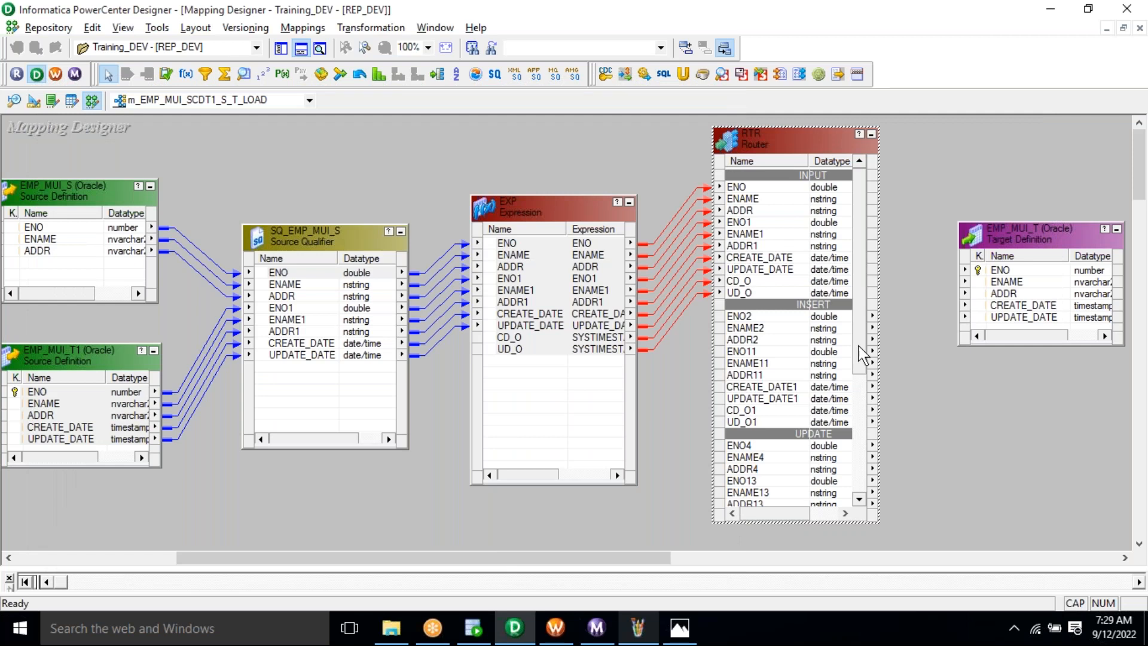
left_click_drag(859, 321, 993, 399)
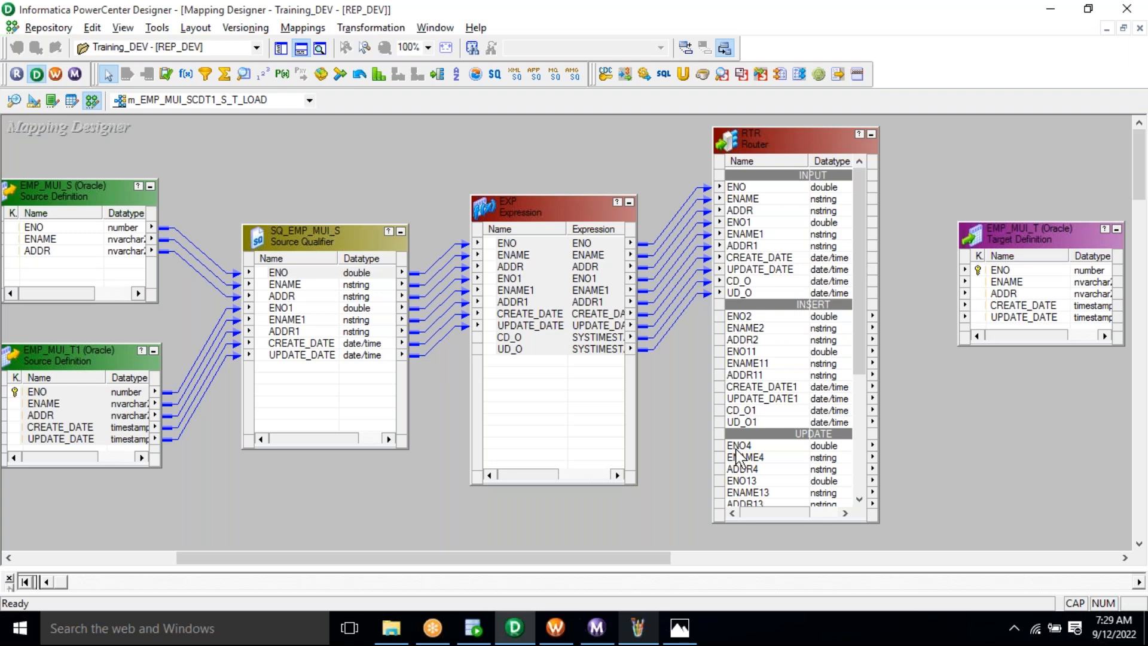
Switch to Paint and draw two tall rectangles, one above the other, in the empty area below the SCD TYPE - 1 heading
left_click(637, 627)
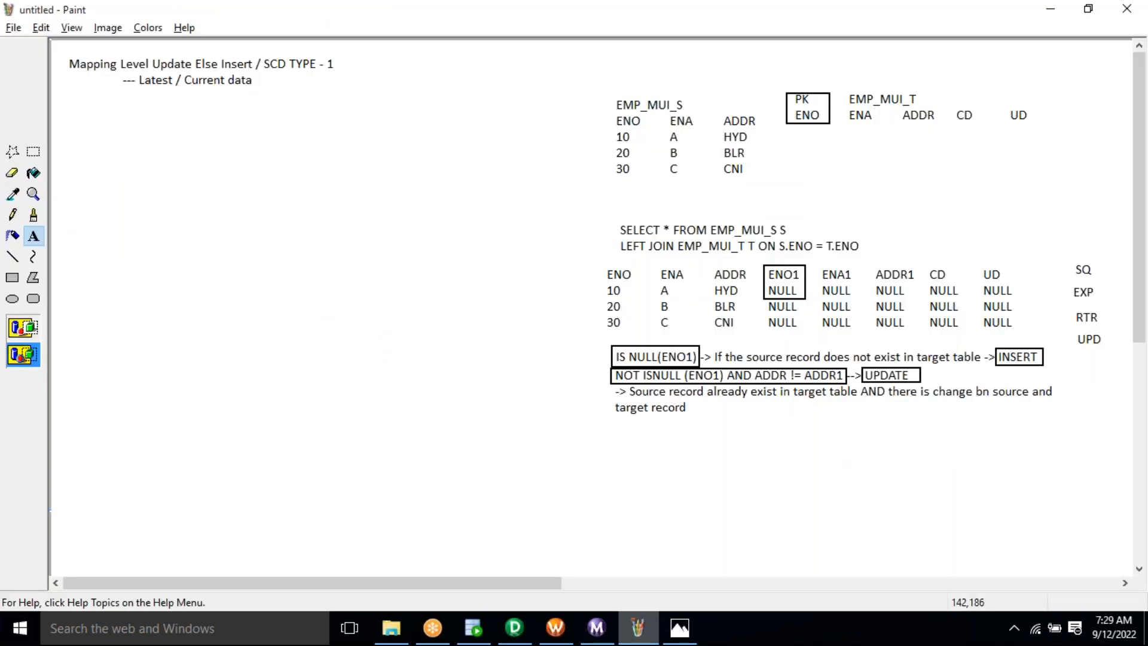
left_click(13, 278)
left_click_drag(82, 185, 123, 403)
left_click(33, 235)
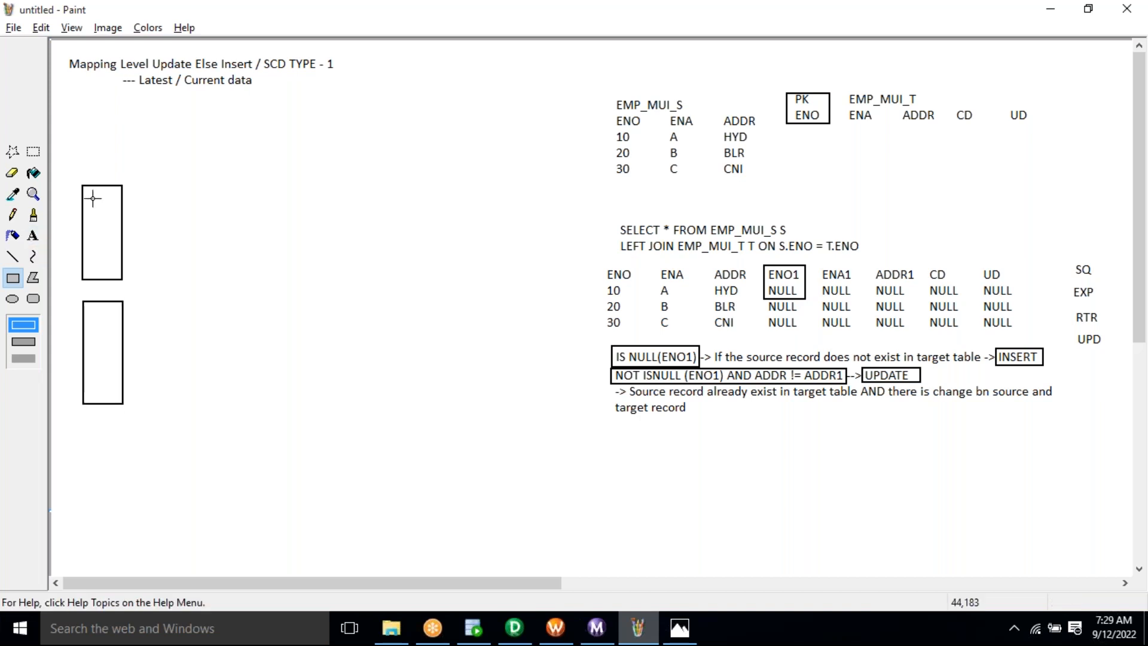
left_click_drag(86, 190, 131, 317)
key("ctrl+z")
left_click(33, 235)
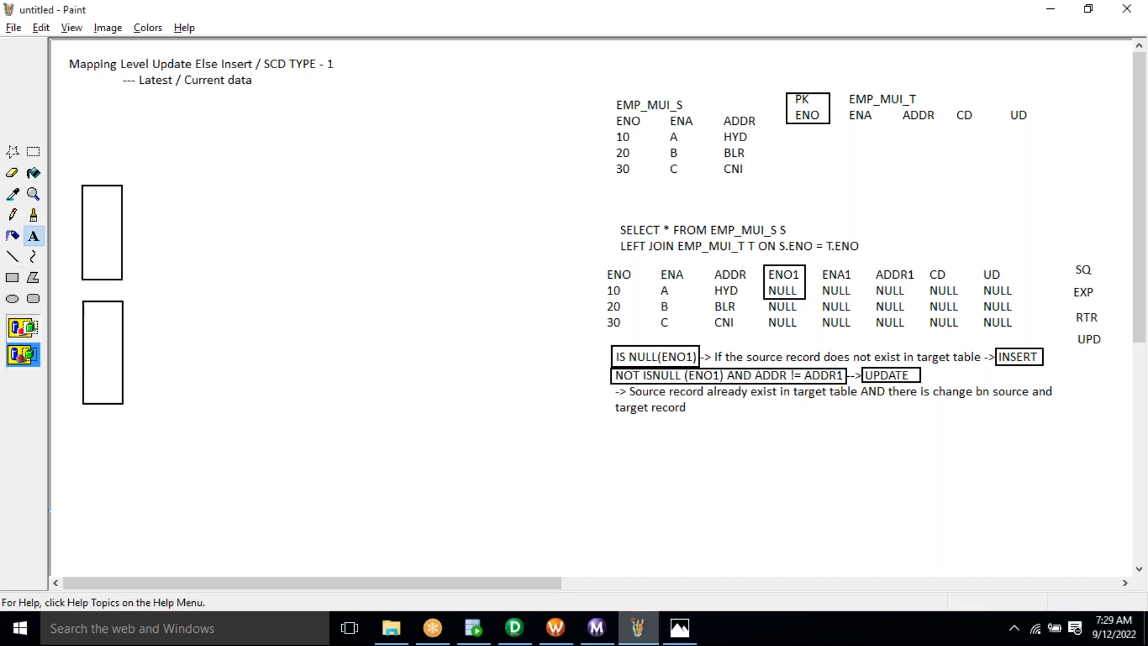
Write the field names ENO, ENA and ADDR, spaced by blank lines, inside the upper rectangle
left_click_drag(88, 193, 164, 312)
left_click_drag(197, 361, 197, 361)
type("ENO")
key("Return")
key("Return")
type("ENA")
key("Return")
key("Return")
type("ADDR   ")
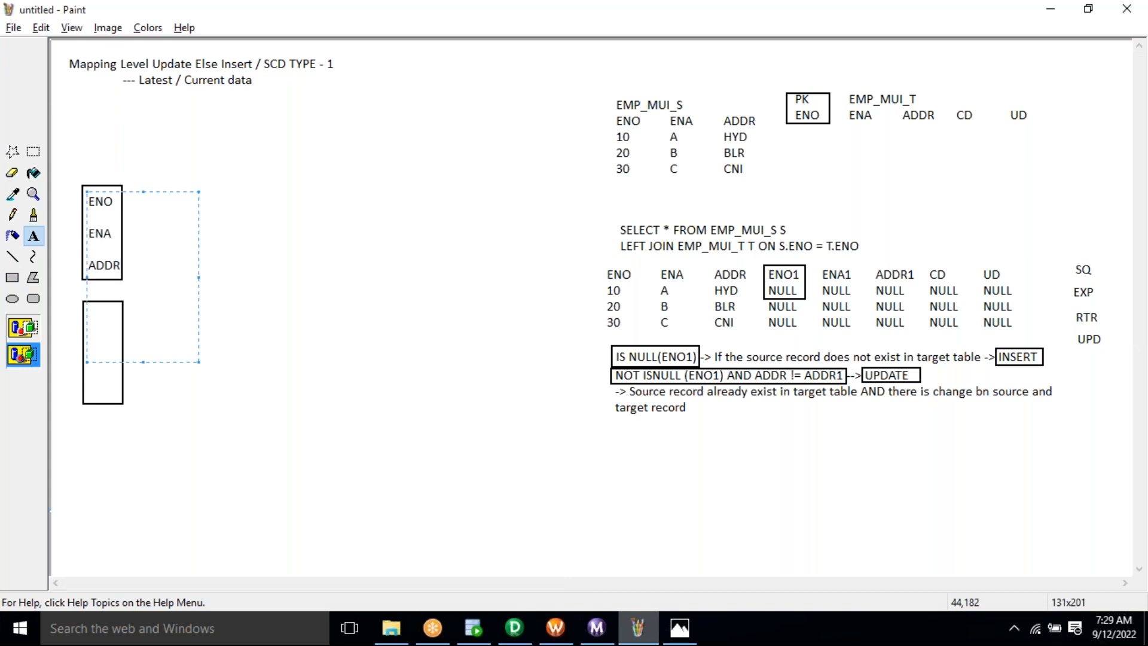
Continue the text into the lower rectangle with the field names ENO, ENA, ADDR, CD and UD on separate lines
type("ENO")
key("Return")
type("ENA")
key("Return")
type("AD")
type("DR ")
type("CD")
key("Return")
type("UD")
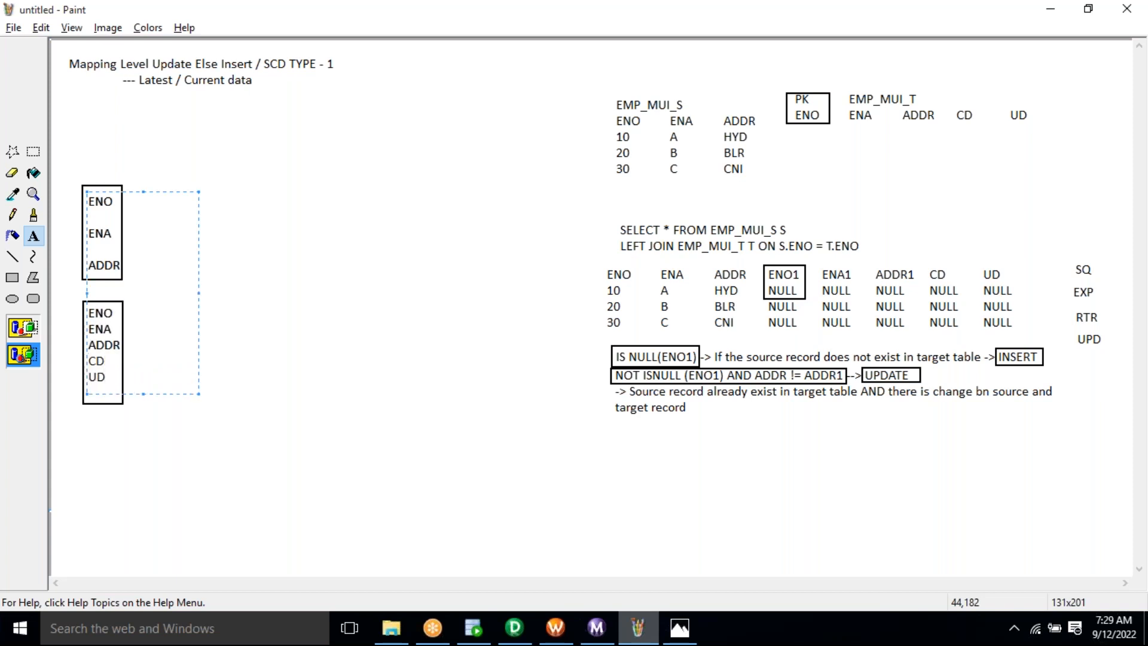
Draw a third tall rectangle just right of the two field boxes, straddling the gap between them
left_click(11, 279)
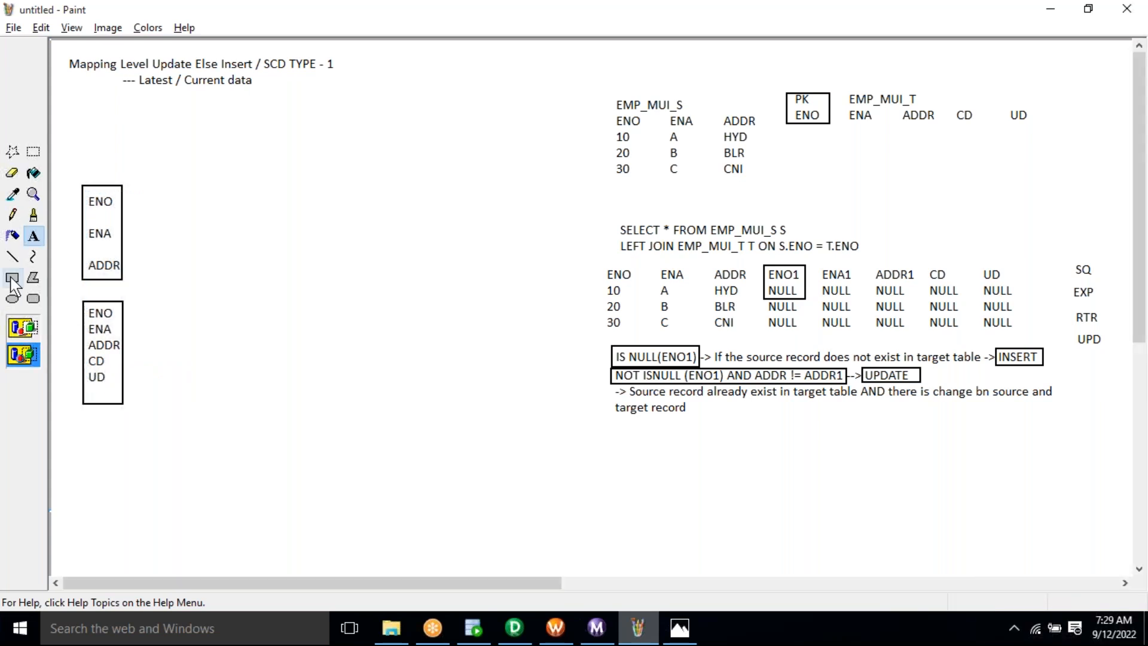
left_click(11, 280)
left_click_drag(151, 226, 187, 353)
List ENO, ENA, ADDR, ENO1, ENA1, ADDR1, CD and UD on separate lines inside the third rectangle
left_click(32, 235)
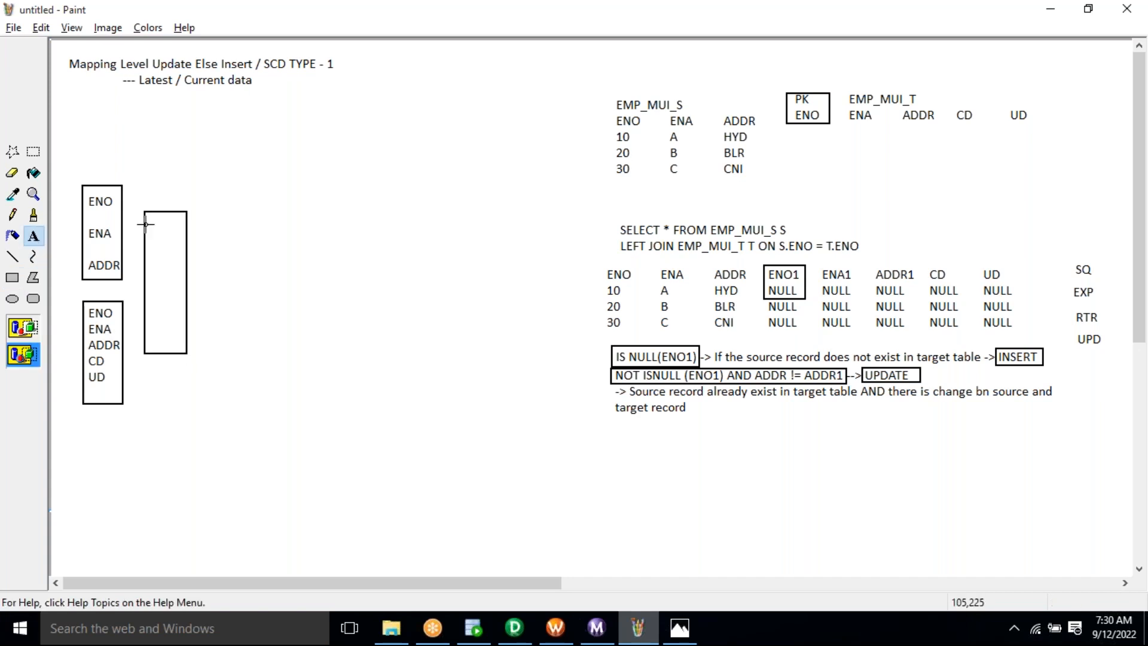
left_click_drag(146, 217, 203, 402)
type("ENO")
key("Return")
type("ENA")
key("Return")
type("ADDR")
key("Return")
type("ENO1 ")
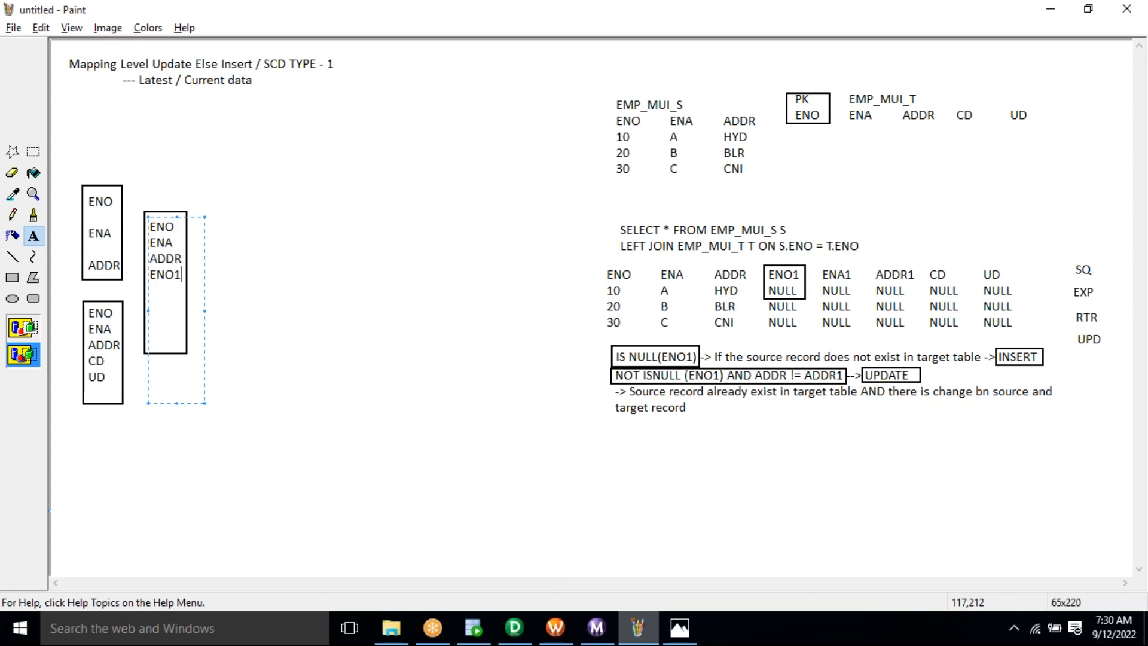
type("ENA1")
key("Return")
type("ADD")
type("R1 ")
type("CD")
key("Return")
type("UD")
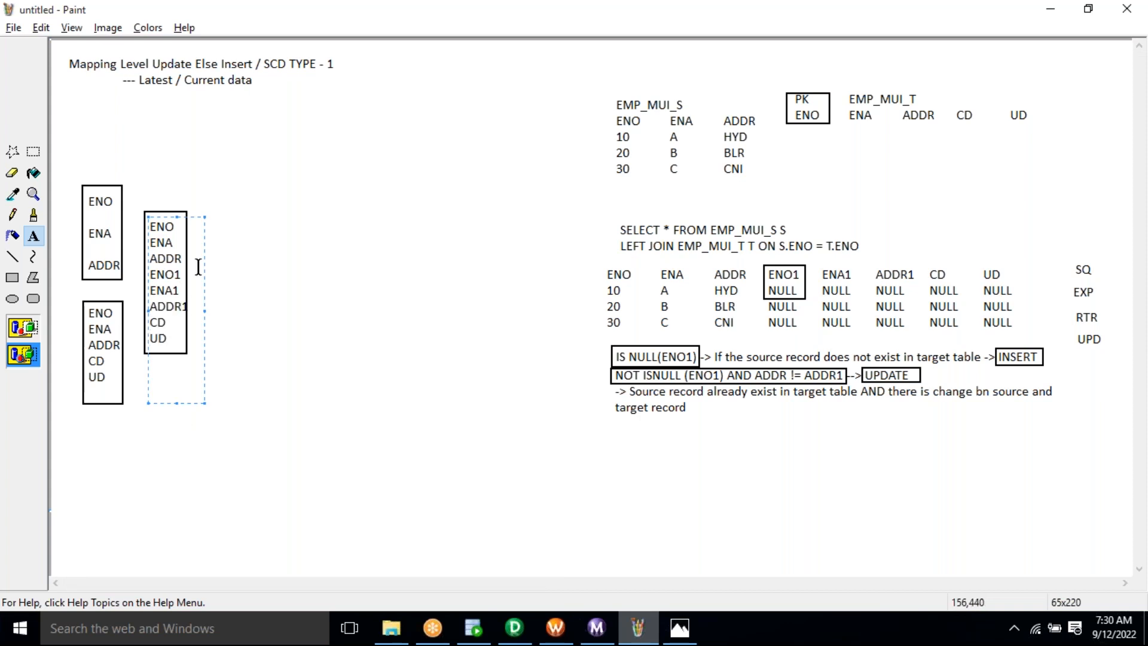
left_click_drag(182, 260, 136, 222)
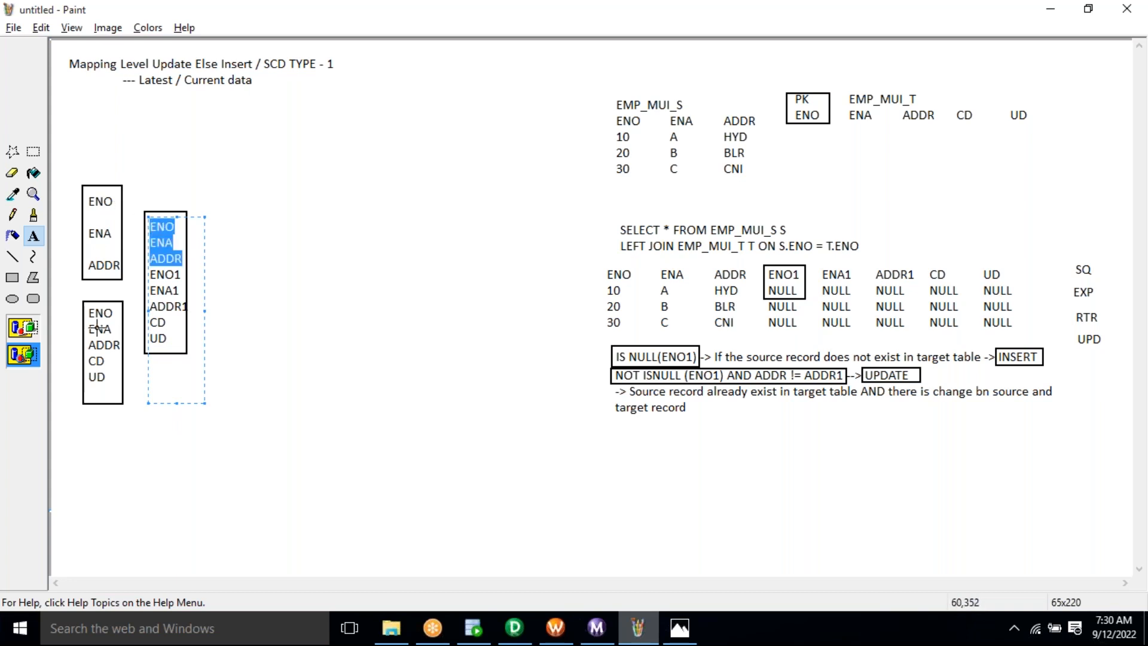
left_click_drag(189, 306, 145, 290)
left_click(189, 326)
left_click(189, 325)
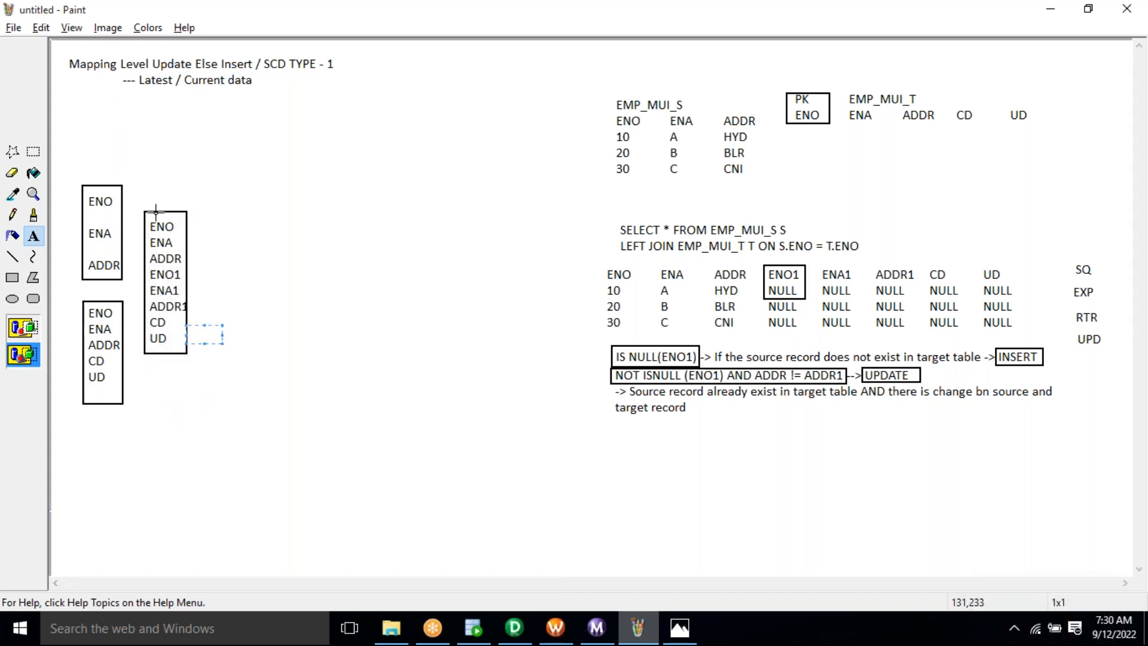
Add the caption SD above the upper rectangle listing ENO, ENA and ADDR
left_click_drag(89, 162, 191, 238)
type("SD")
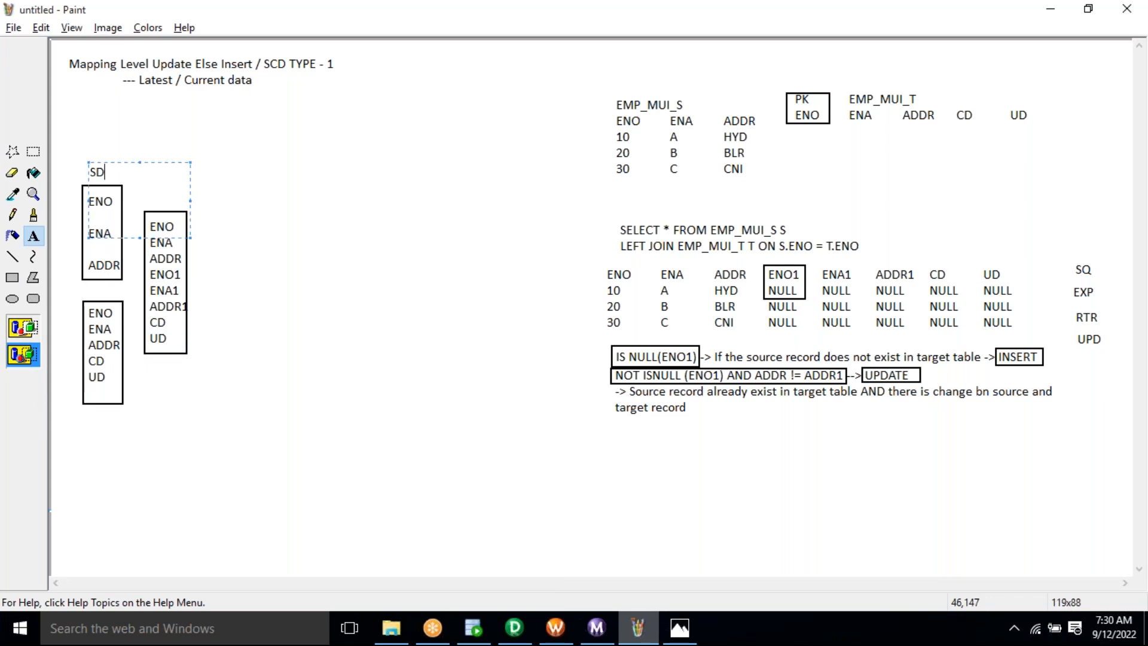
Add the caption TD above the rectangle listing ENO through UD with the ENO1, ENA1 and ADDR1 fields
left_click(153, 198)
left_click_drag(149, 193, 226, 239)
type("TD")
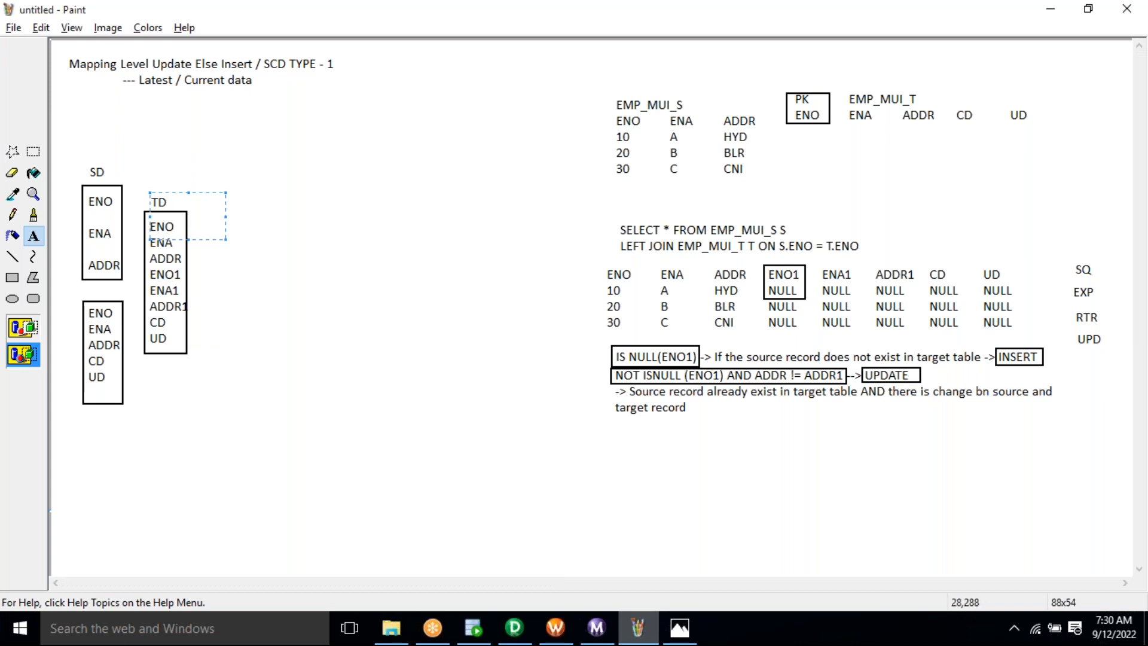
Draw another tall, empty rectangle to the right of the eight-field box
left_click(12, 277)
left_click_drag(214, 213, 265, 400)
left_click(33, 235)
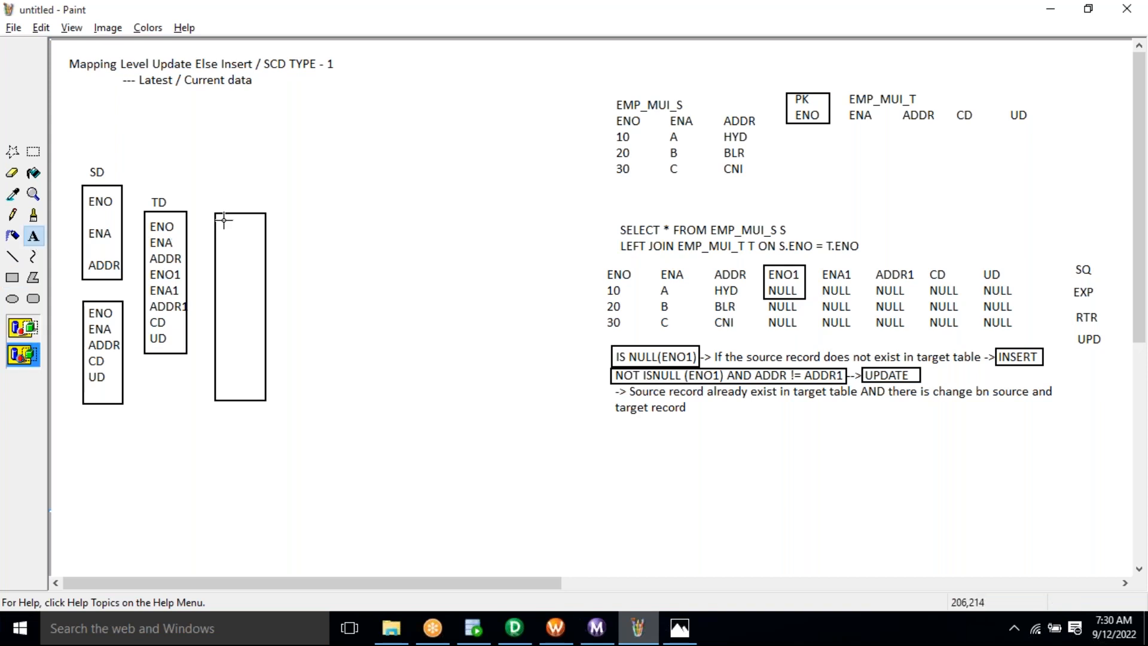
Erase the TD caption and replace it with SQ, and caption the empty rectangle EXP
left_click(34, 152)
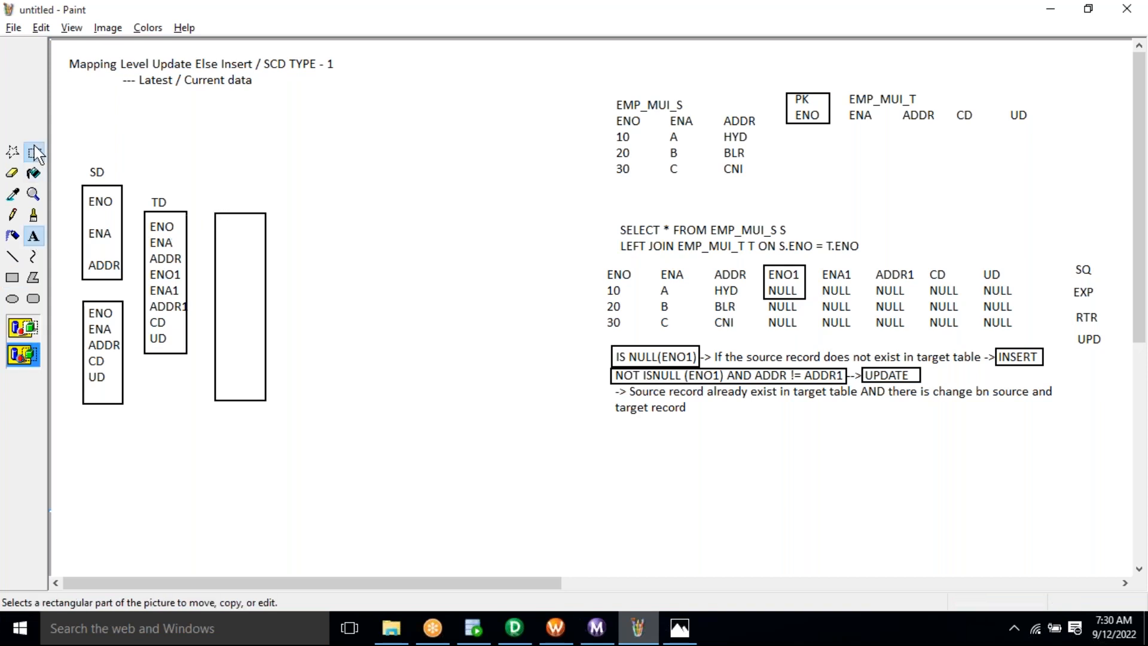
left_click_drag(141, 189, 184, 211)
key("Delete")
left_click(33, 235)
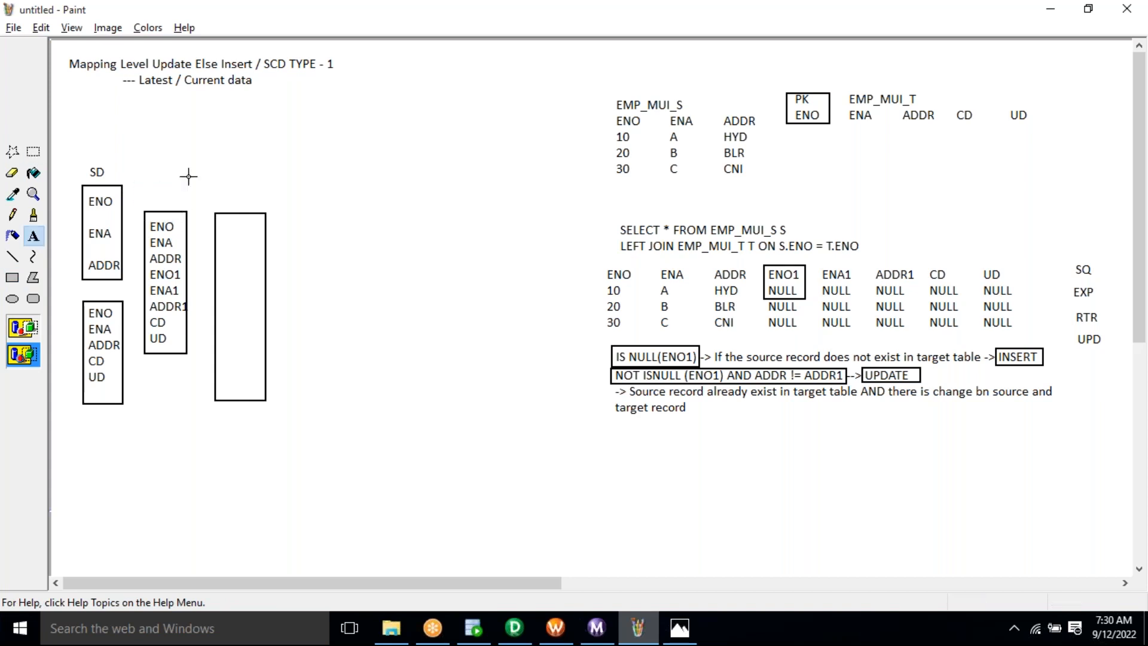
left_click_drag(149, 194, 205, 247)
type("SQ")
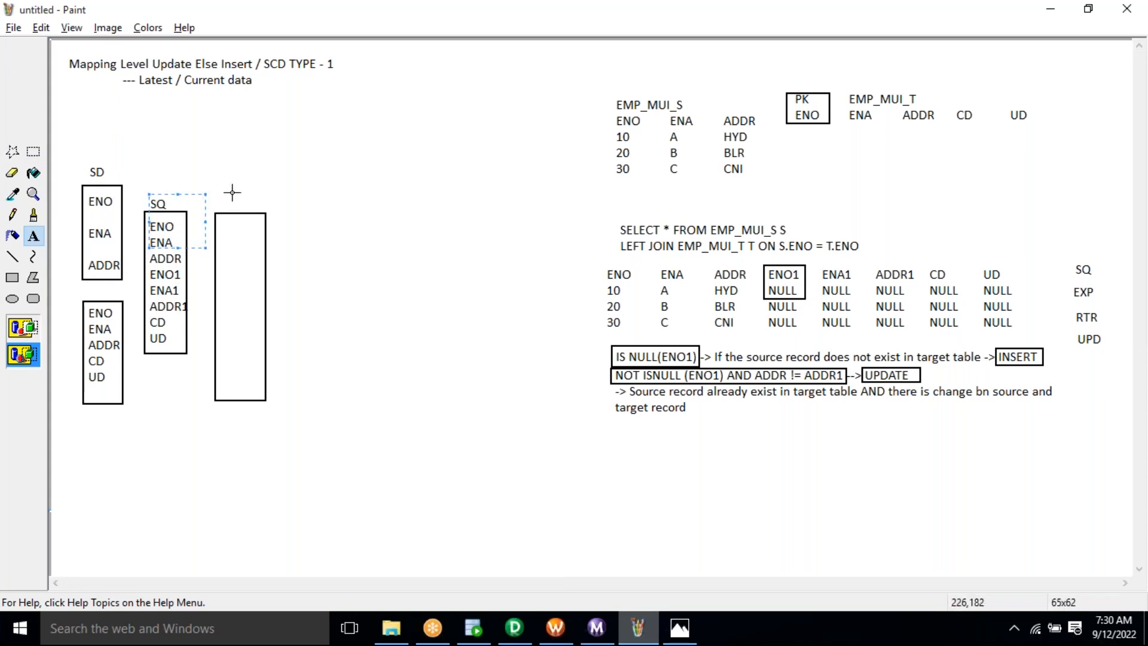
left_click_drag(225, 191, 302, 270)
type("EXP")
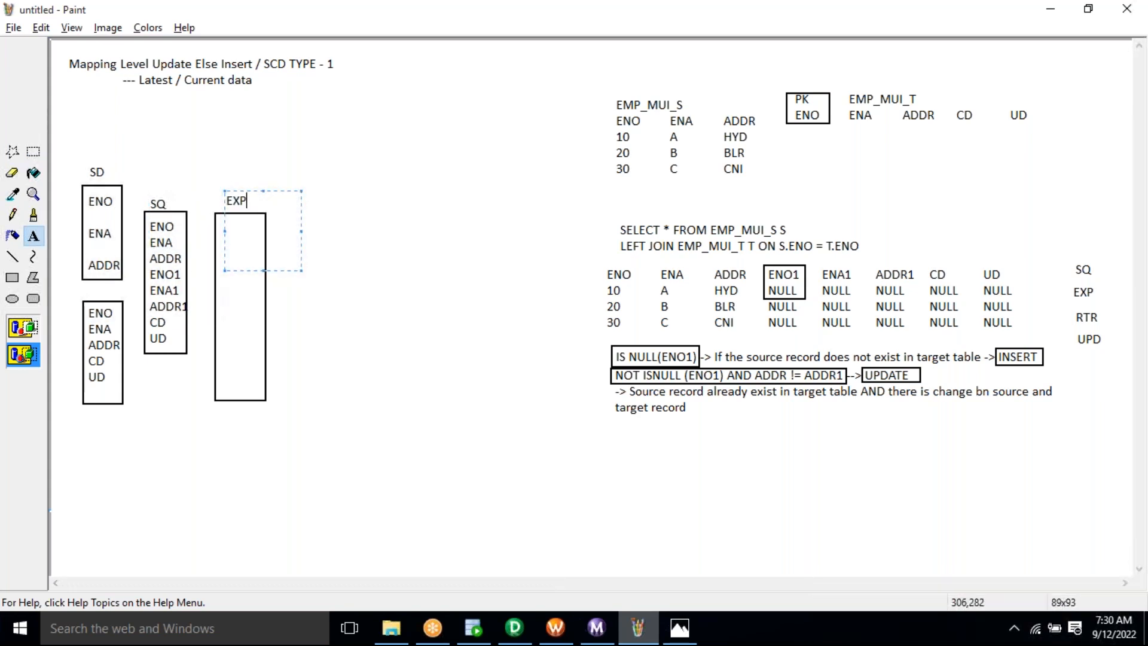
List ENO, ENA, ADDR, ENO1, ENA1, ADDR1, CD and UD on separate lines inside the EXP rectangle
left_click(225, 221)
left_click_drag(221, 217, 243, 262)
left_click_drag(309, 423, 310, 426)
type("ENO ")
type("ENA")
key("Return")
type("ADDR ENO1")
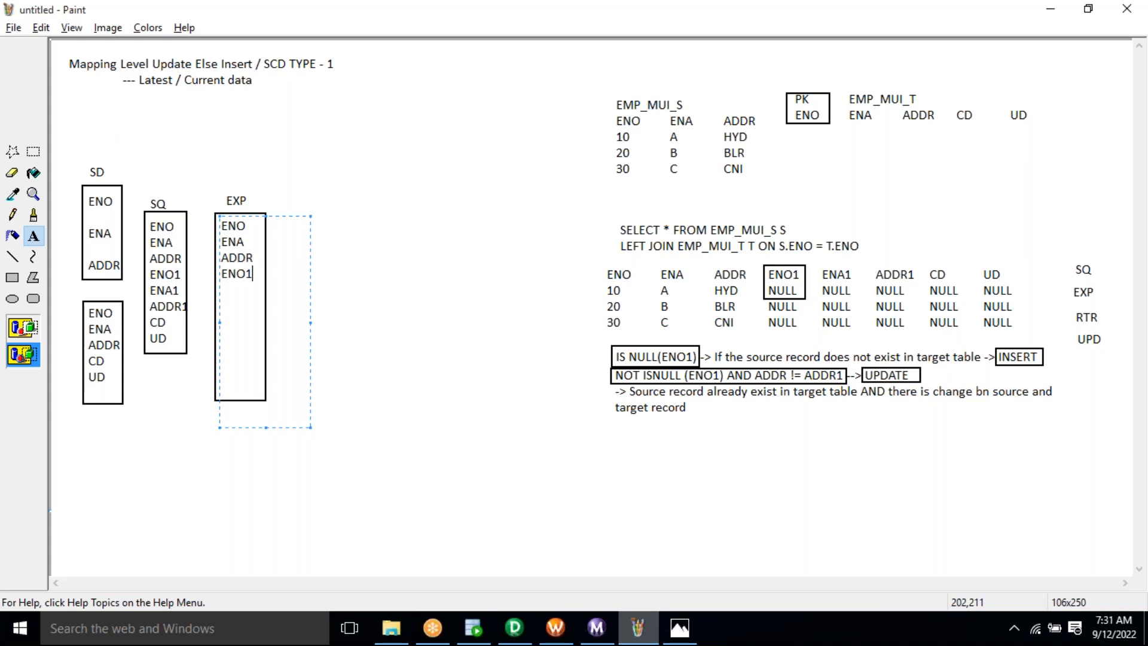
key("Return")
type("ENA1")
key("Return")
type("ADDR1 ")
type("CD ")
type("UD")
Add CD_O and UD_O to the EXP list, separated from UD by a blank line
key("Return")
type("CD_O")
key("Return")
type("UD_O")
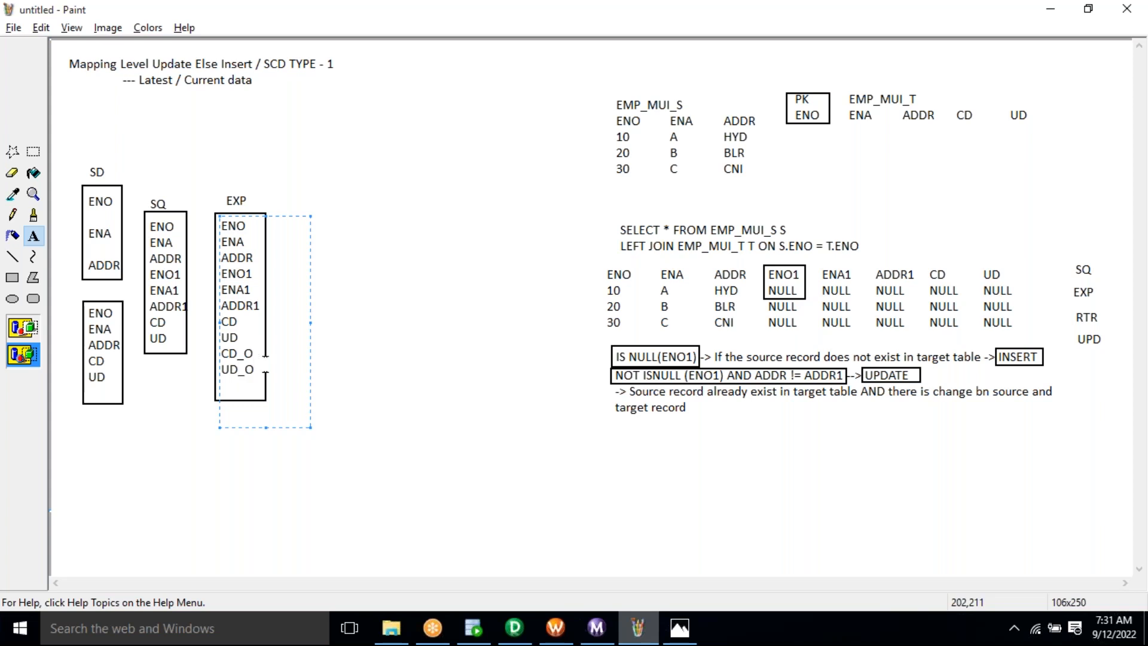
left_click(238, 337)
key("Return")
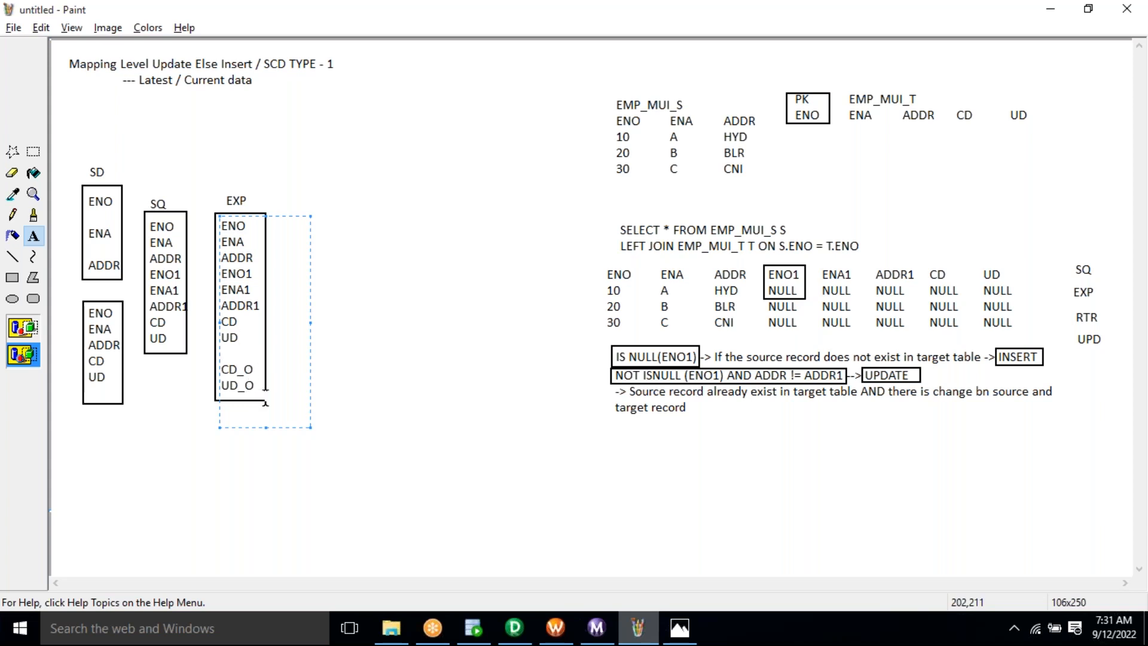
Copy the whole EXP field list and finish the text entry
left_click_drag(265, 389, 221, 365)
key("ctrl+a")
key("ctrl+c")
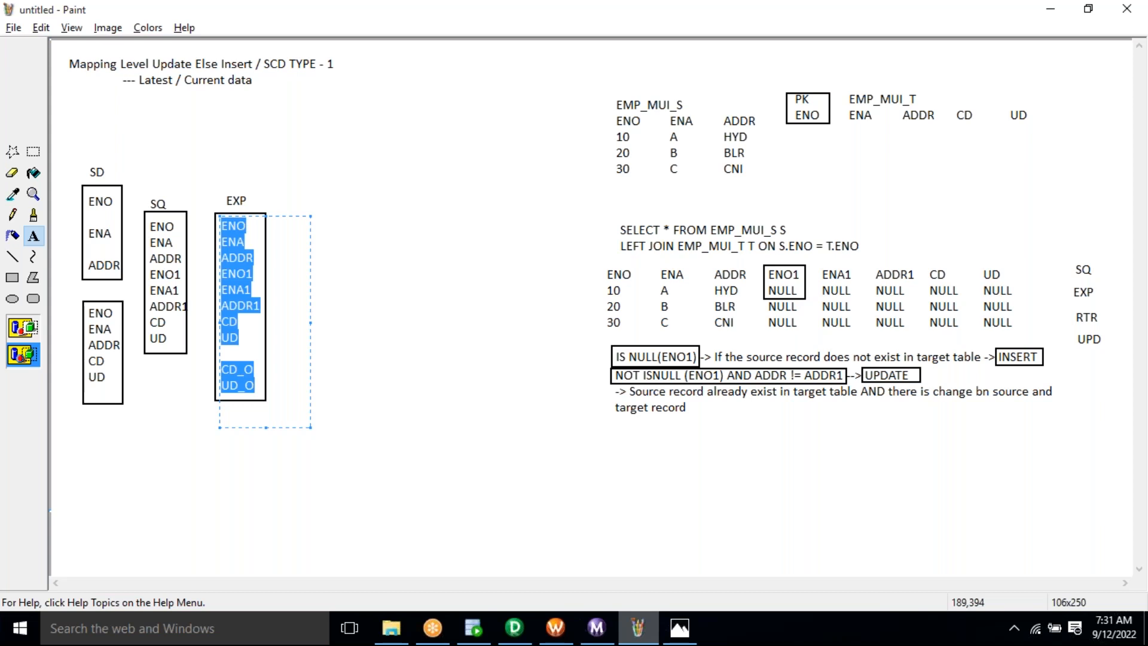
left_click(102, 239)
Draw connecting lines from each SQ field to the matching field in EXP, from ENO through UD
left_click(12, 257)
left_click_drag(183, 228, 213, 227)
left_click_drag(220, 246, 219, 245)
mouse_move(185, 262)
left_mouse_down()
mouse_move(218, 257)
mouse_move(220, 304)
mouse_move(187, 323)
mouse_move(216, 321)
mouse_move(216, 338)
left_mouse_up()
Draw a very tall, narrow rectangle to the right of EXP, spanning nearly the full height of the visible canvas
left_click(12, 278)
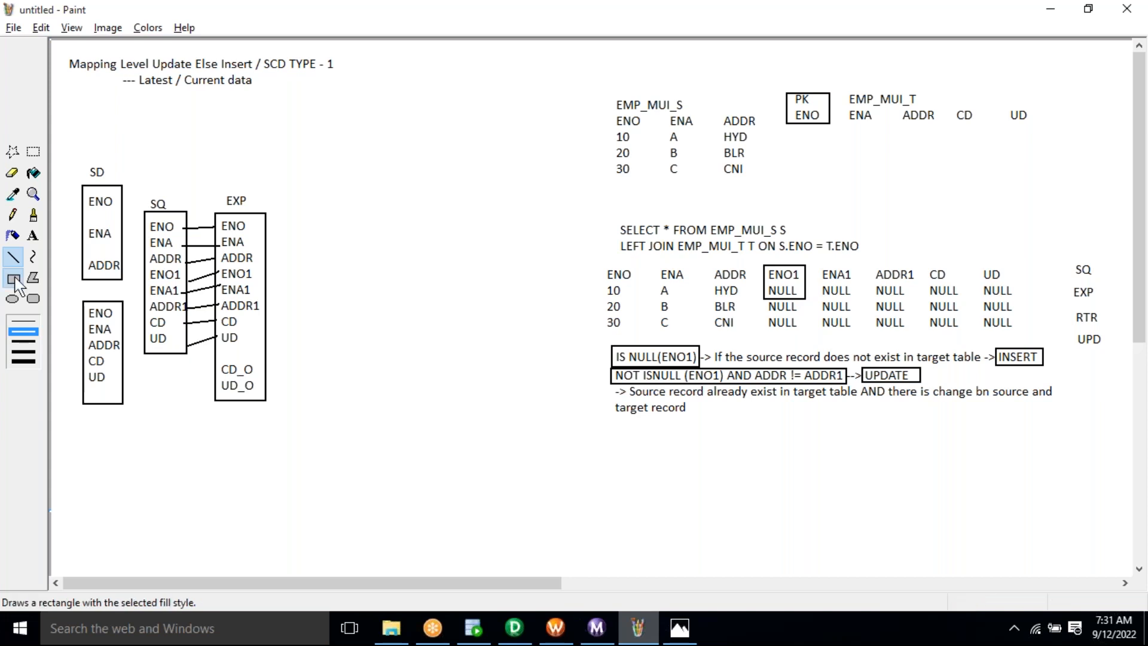
left_click_drag(327, 80, 387, 567)
key("ctrl+z")
left_click_drag(354, 73, 409, 567)
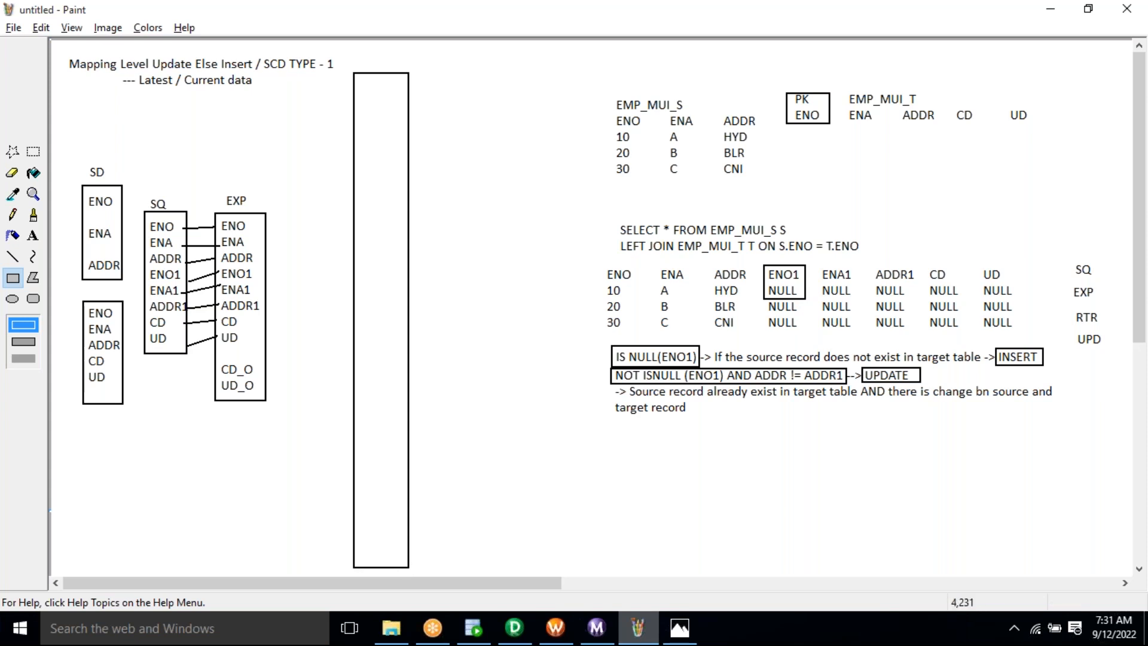
Paste the copied field list into the very tall rectangle and remove CD, UD and the blank line, keeping CD_O and UD_O
left_click(33, 234)
left_click_drag(355, 77, 444, 407)
left_click_drag(413, 553, 414, 565)
key("ctrl+v")
key("shift+Home")
key("shift+Up")
key("Delete")
key("Delete")
key("Delete")
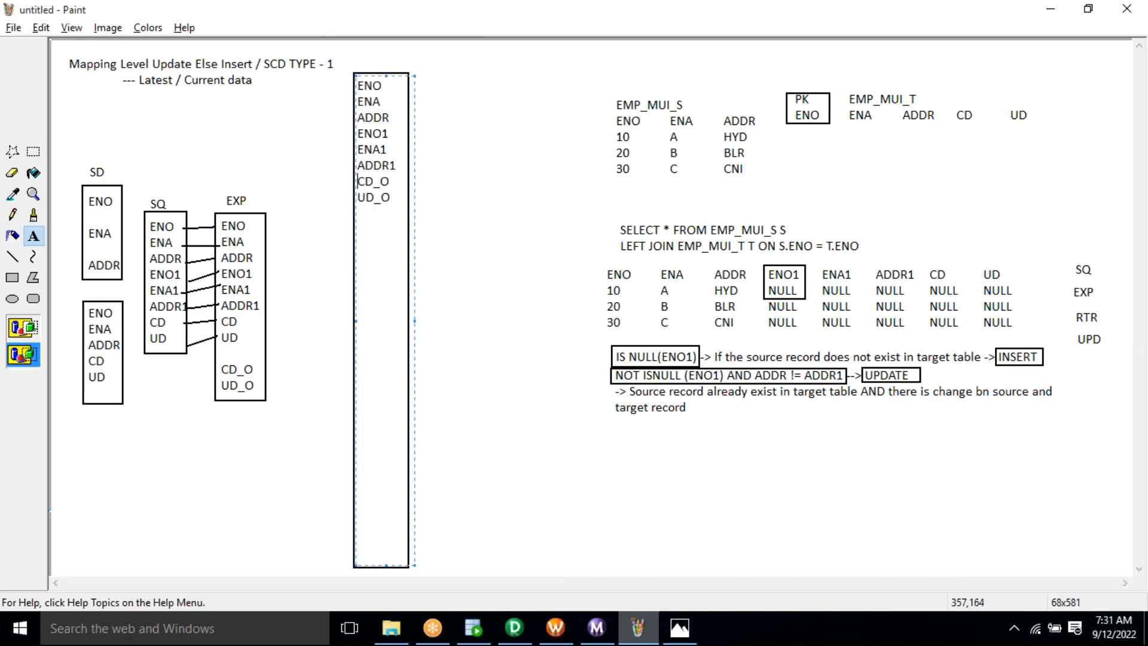
Copy the eight-field list and repeat it below under the headings INSERT and UPDATE in the same rectangle
left_click(403, 198)
key("shift+Home")
key("shift+Up")
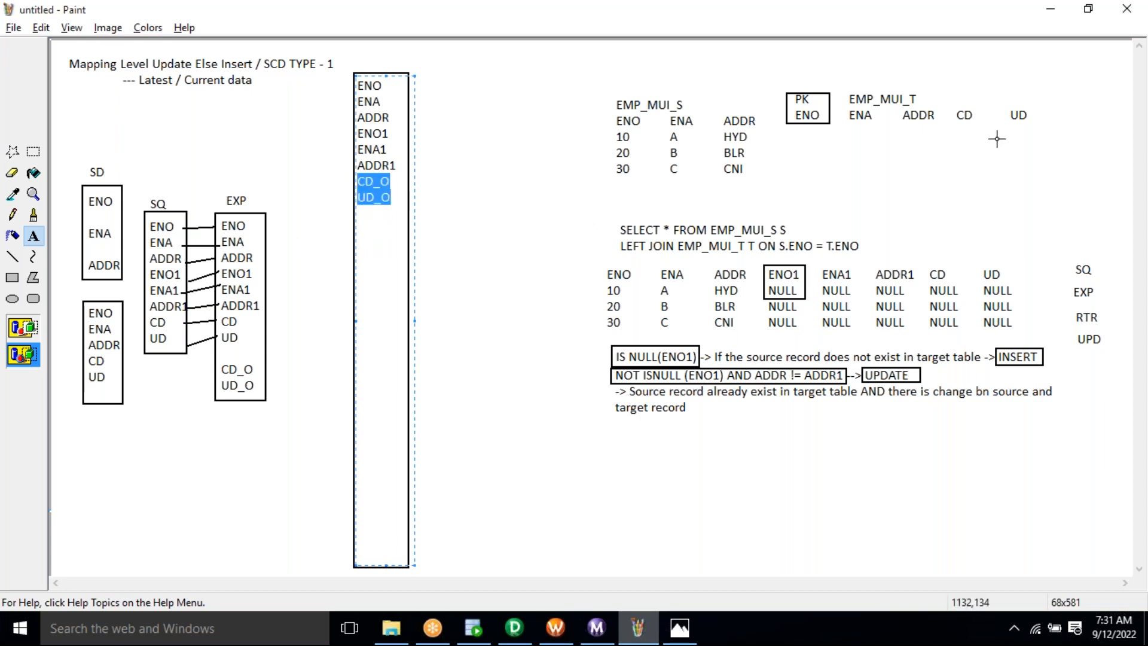
key("ctrl+a")
key("ctrl+c")
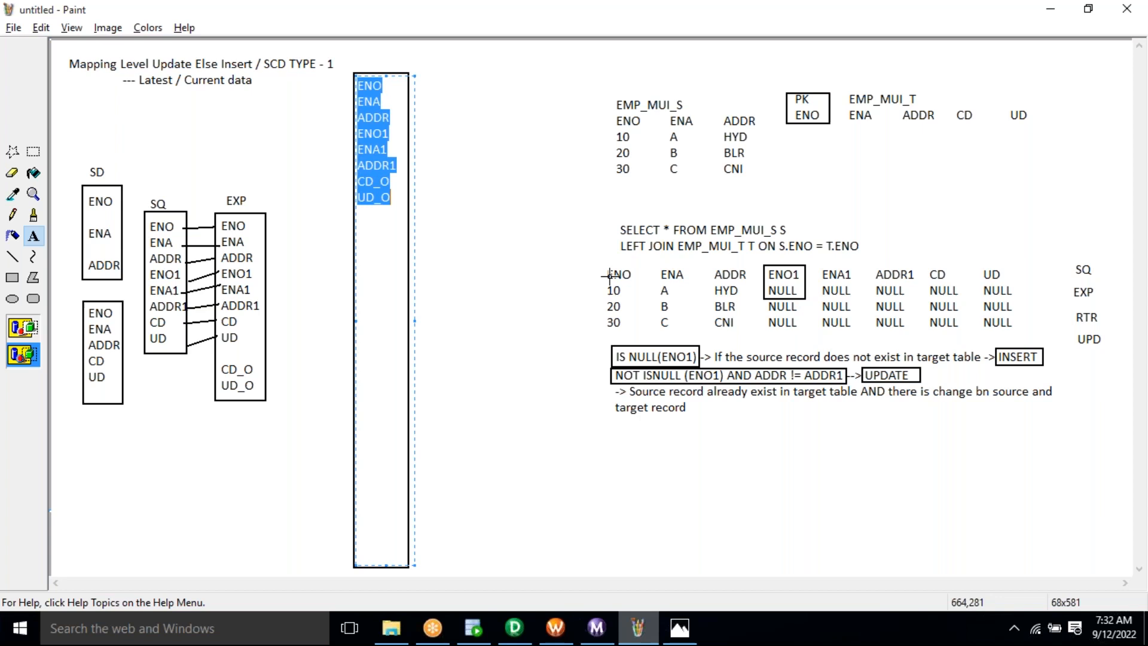
left_click(403, 212)
key("Return")
type("INSERT")
key("Return")
key("ctrl+v")
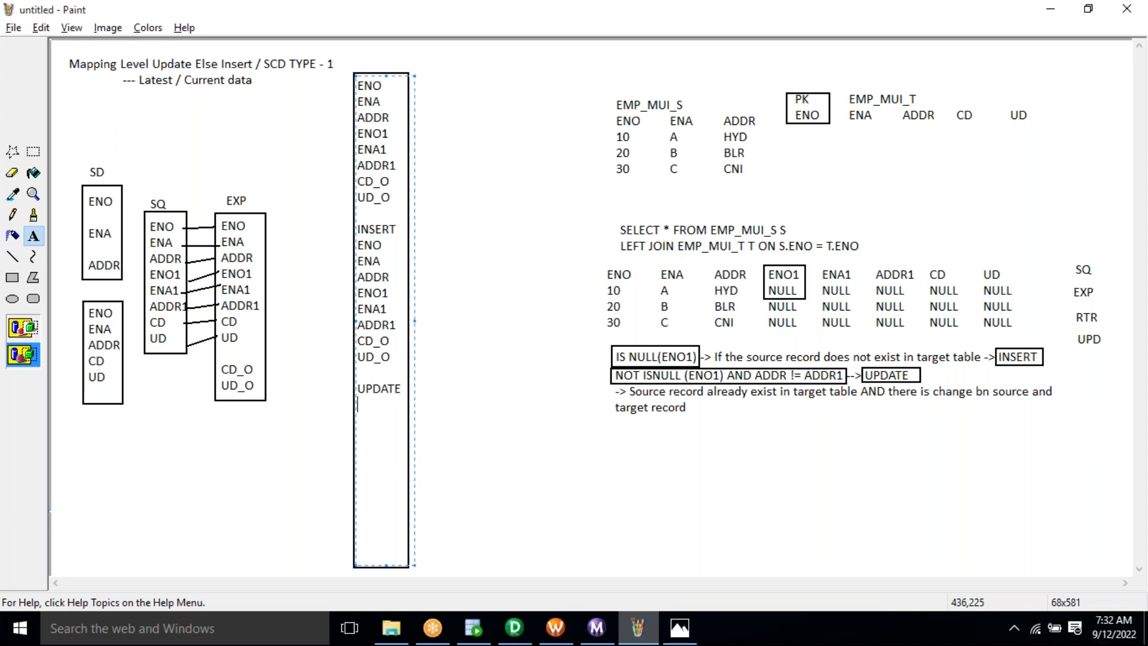
key("ctrl+v")
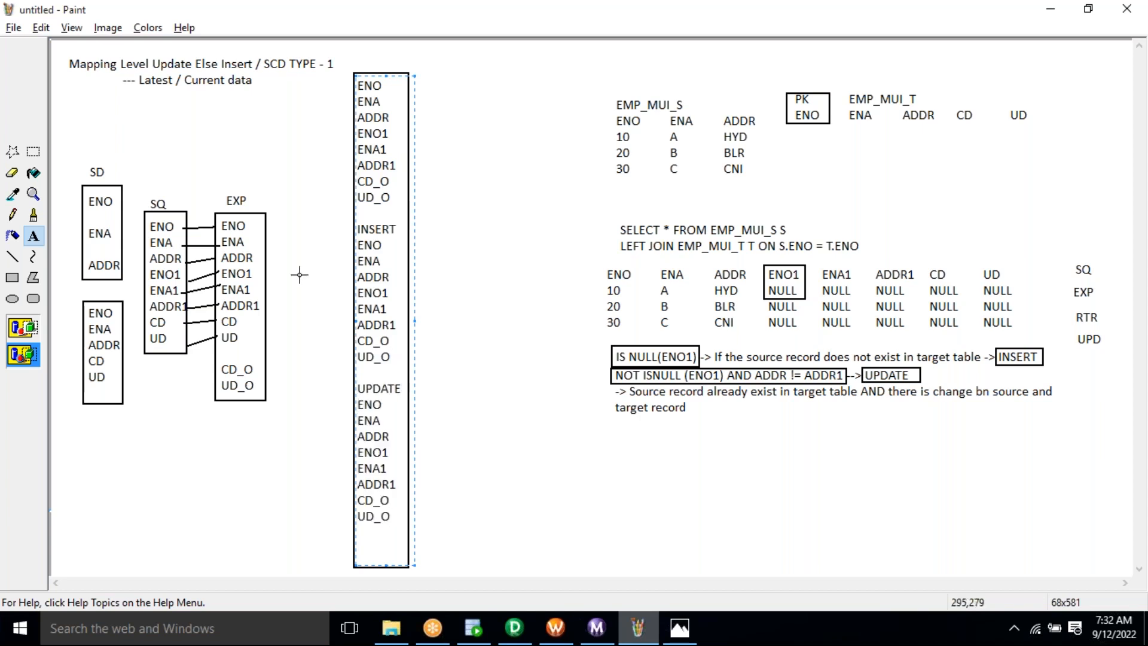
Caption the very tall rectangle RTR and draw boxes around its INSERT heading, UPDATE heading and the blank space beneath the last list
left_click(353, 53)
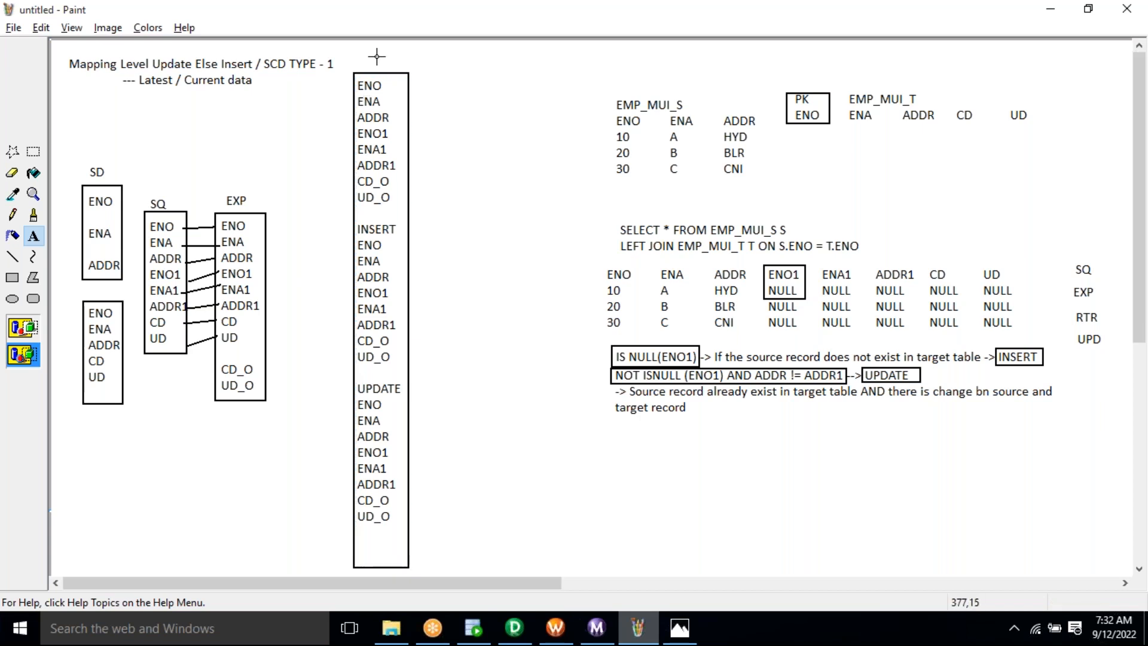
left_click_drag(376, 57, 432, 83)
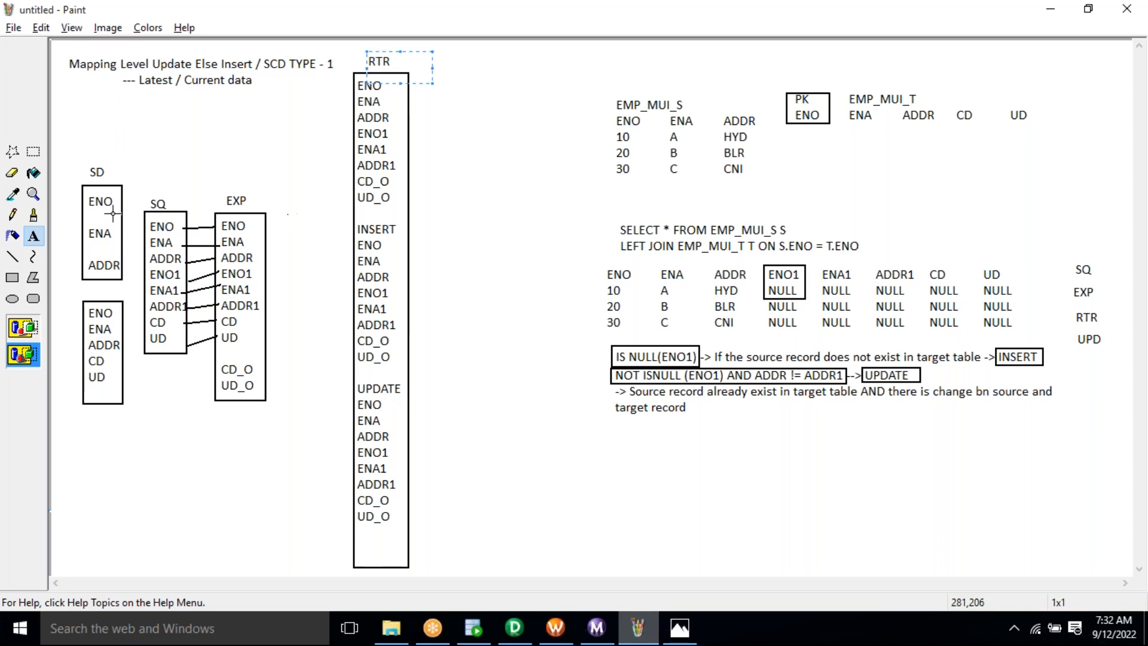
left_click(12, 276)
left_click_drag(355, 210, 409, 238)
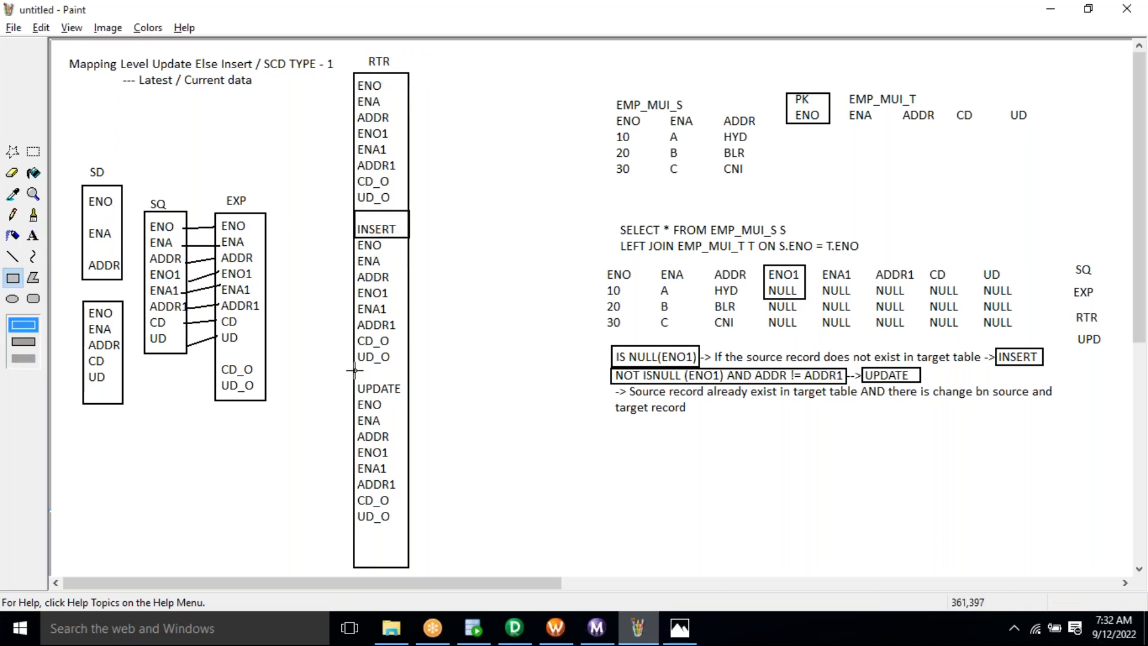
left_click_drag(355, 370, 414, 397)
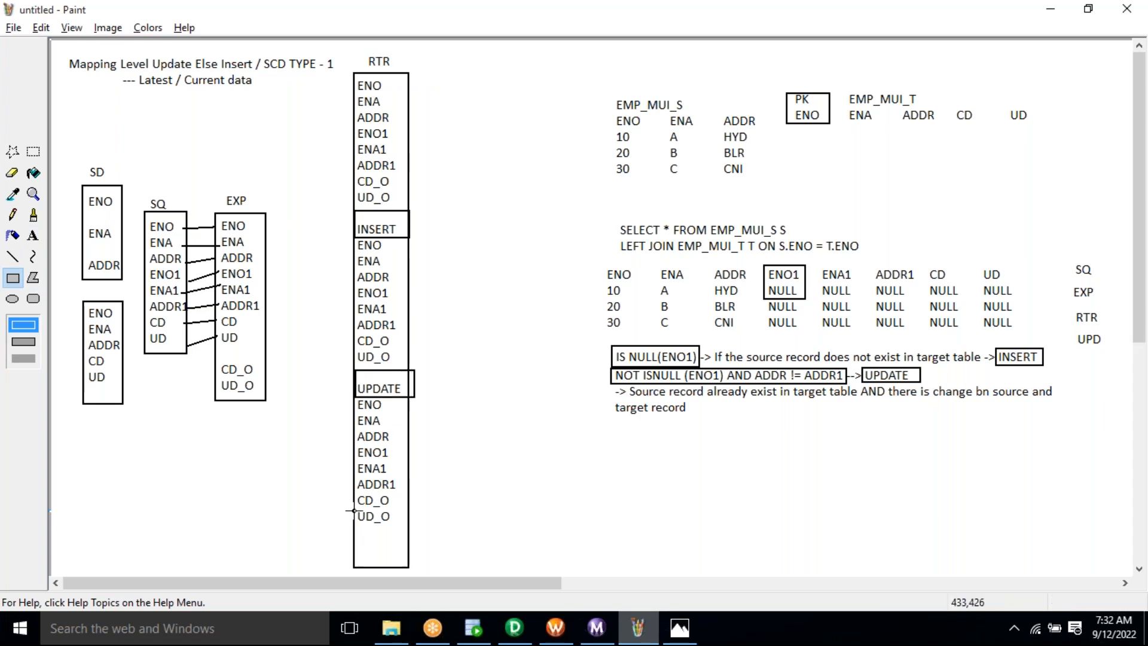
left_click_drag(355, 533, 412, 559)
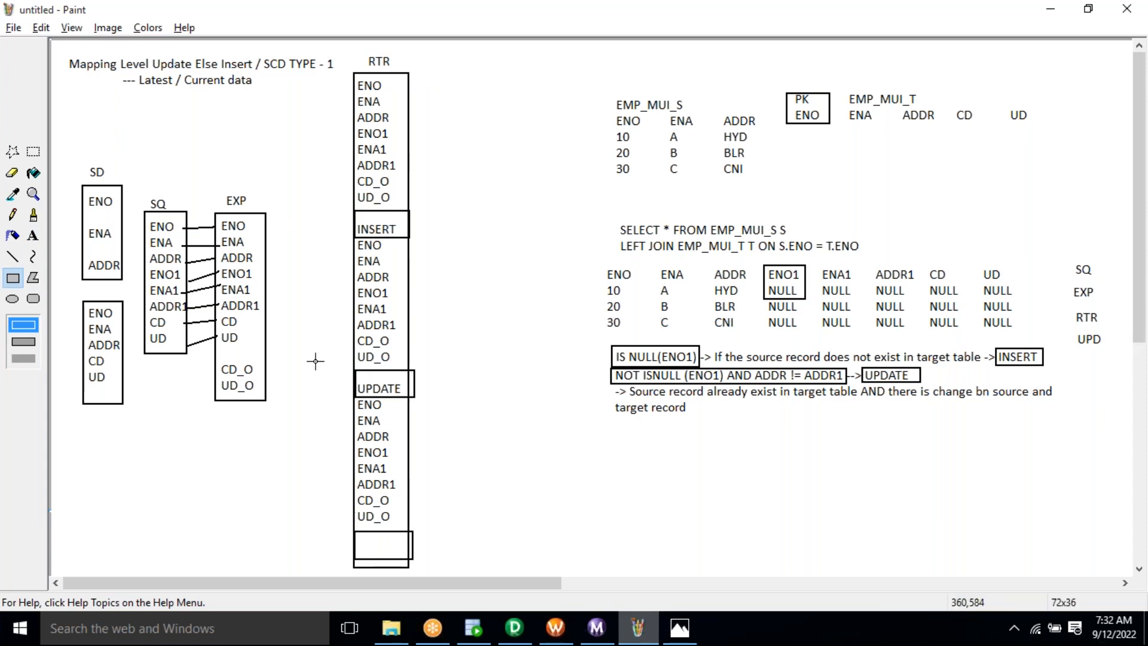
Draw lines from the EXP fields ENO through ADDR1, CD_O and UD_O to the matching fields in RTR's first list
left_click(13, 256)
left_click_drag(263, 221, 353, 84)
mouse_move(264, 240)
left_mouse_down()
mouse_move(354, 100)
mouse_move(354, 117)
left_mouse_up()
mouse_move(264, 275)
left_mouse_down()
mouse_move(352, 136)
mouse_move(299, 245)
mouse_move(352, 150)
left_mouse_up()
left_click_drag(266, 296, 353, 166)
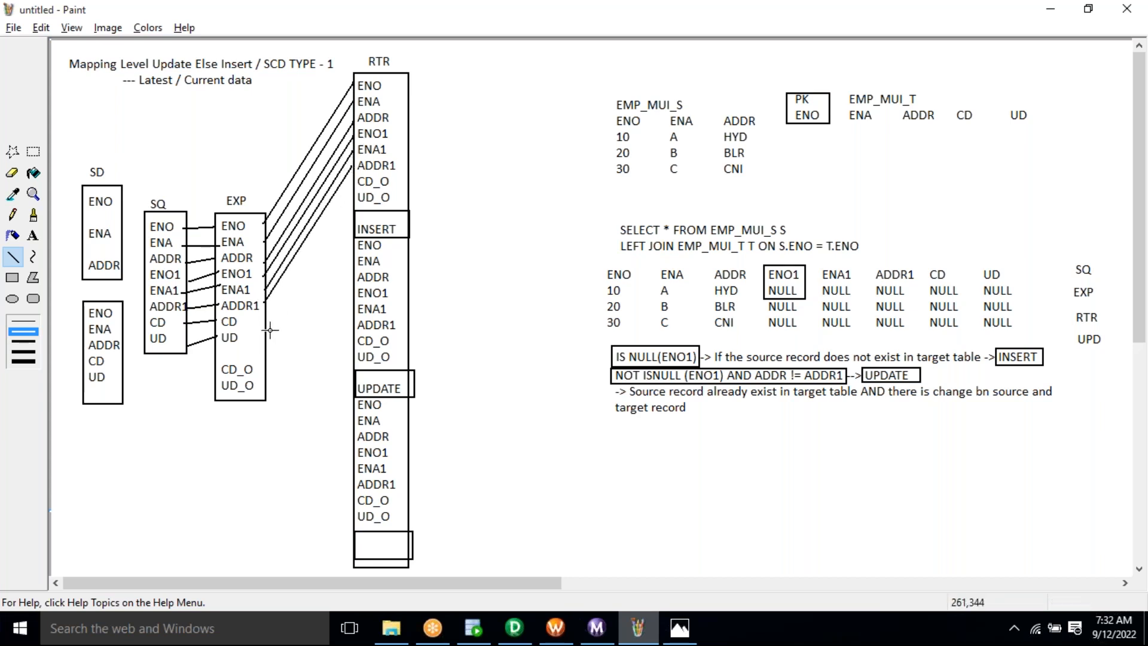
left_click_drag(263, 365, 353, 180)
mouse_move(265, 380)
left_mouse_down()
mouse_move(352, 225)
mouse_move(353, 194)
left_mouse_up()
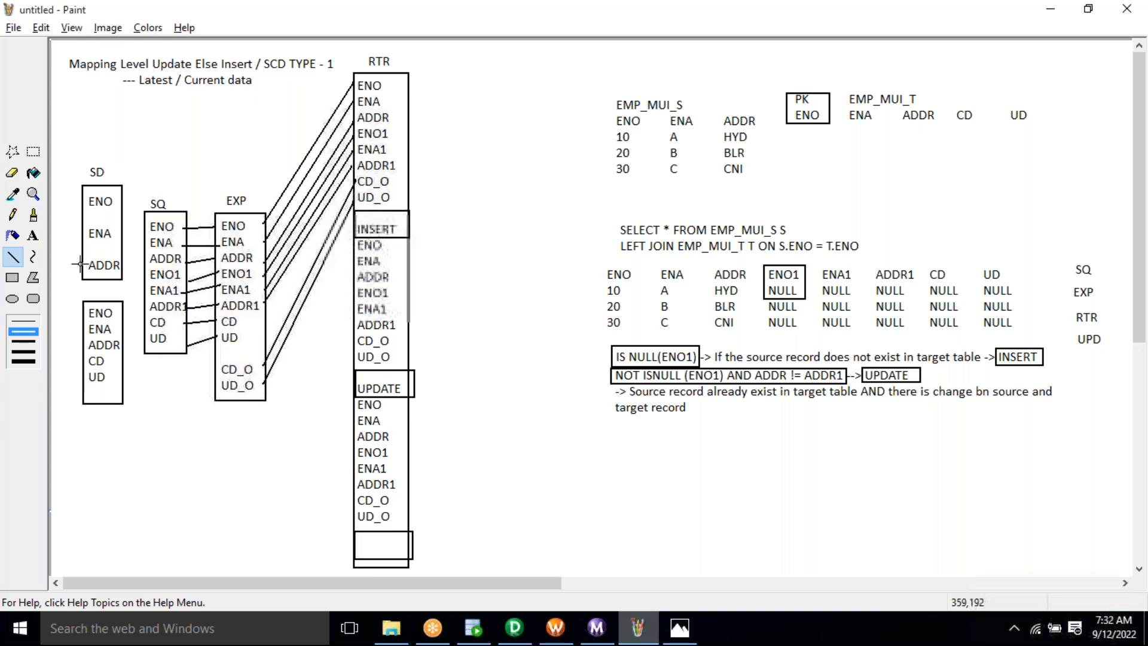
Copy the box listing ENO, ENA, ADDR, CD and UD into the blank space between RTR and the query results, and caption it TD
left_click(13, 278)
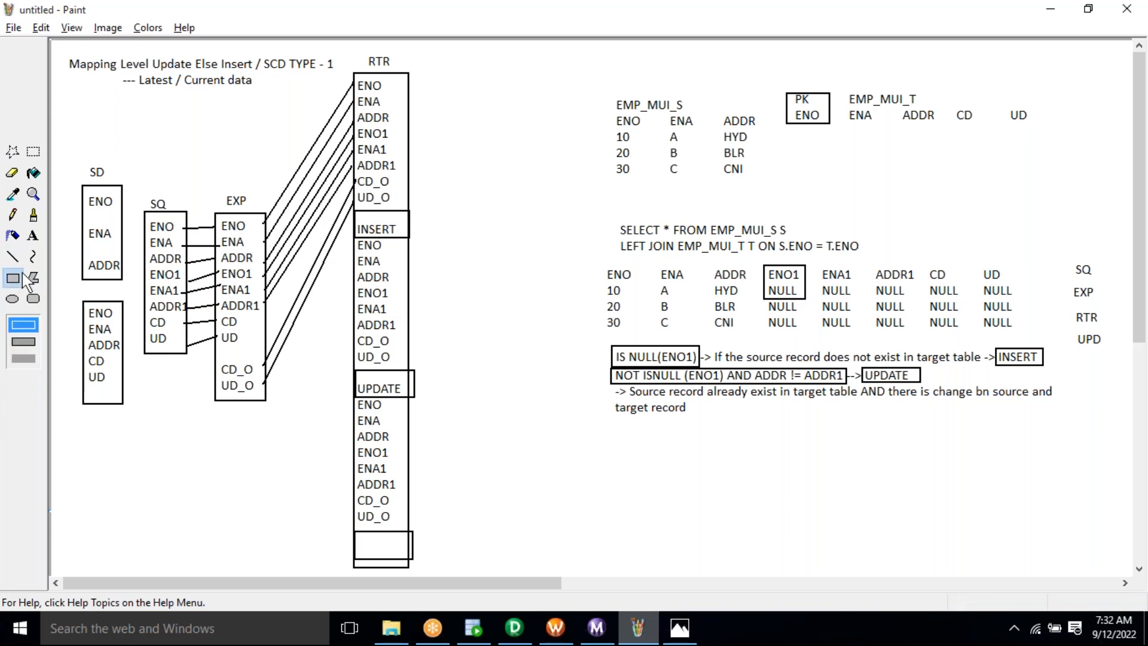
left_click(33, 156)
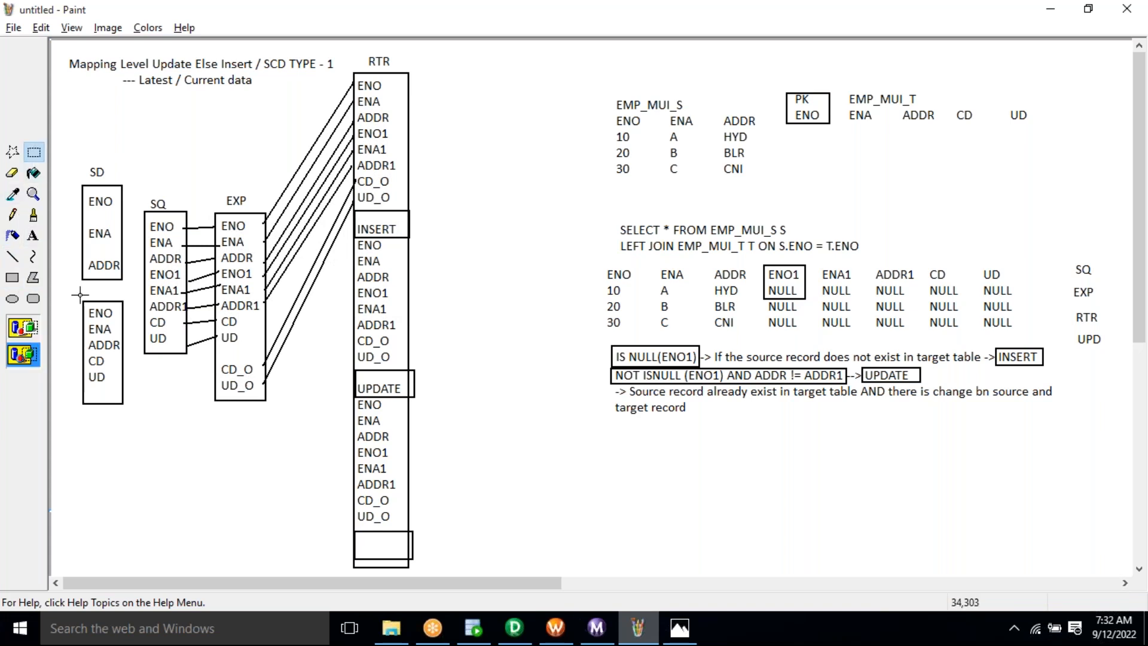
left_click_drag(80, 305, 130, 418)
left_click_drag(109, 367, 546, 306)
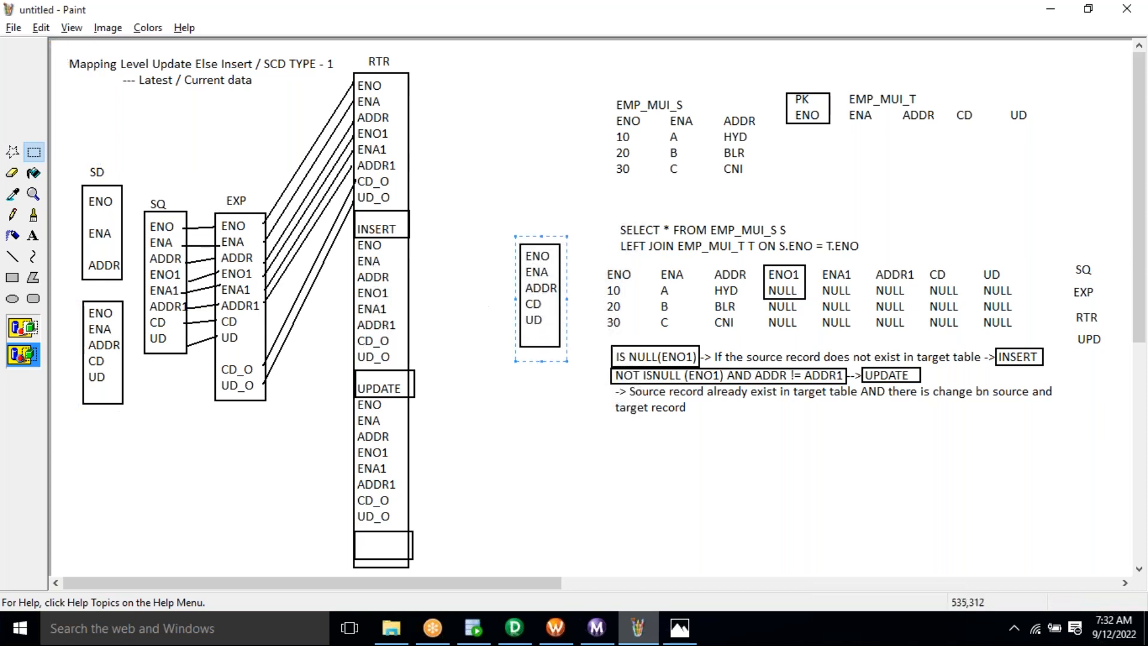
left_click(34, 235)
left_click_drag(521, 218, 572, 288)
type("TD")
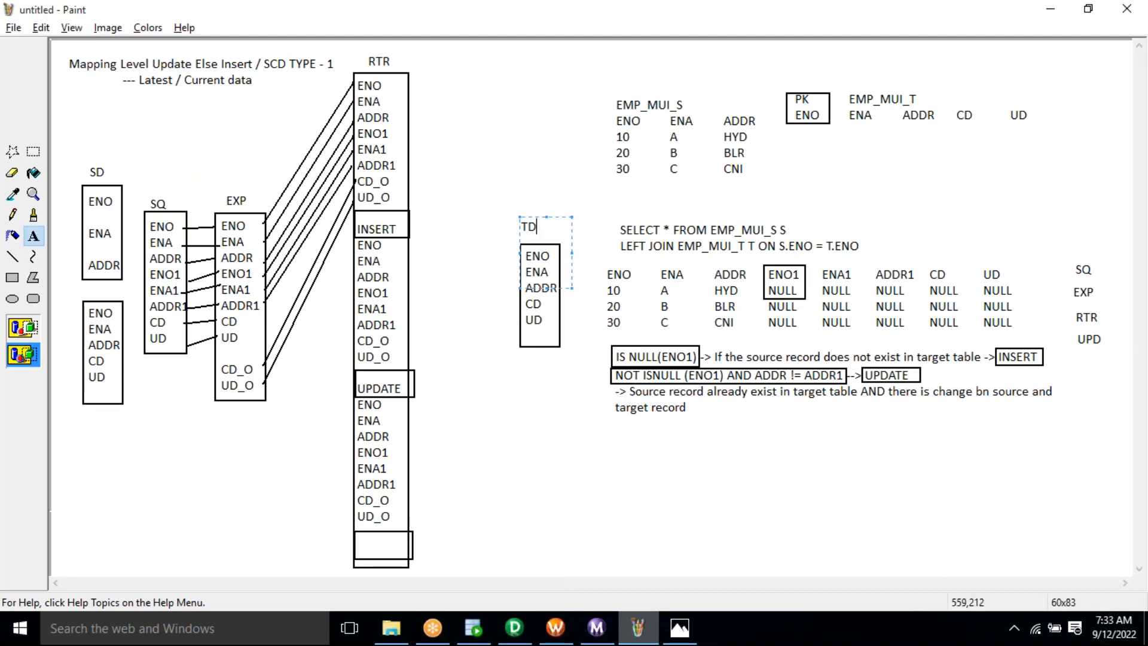
left_click(525, 392)
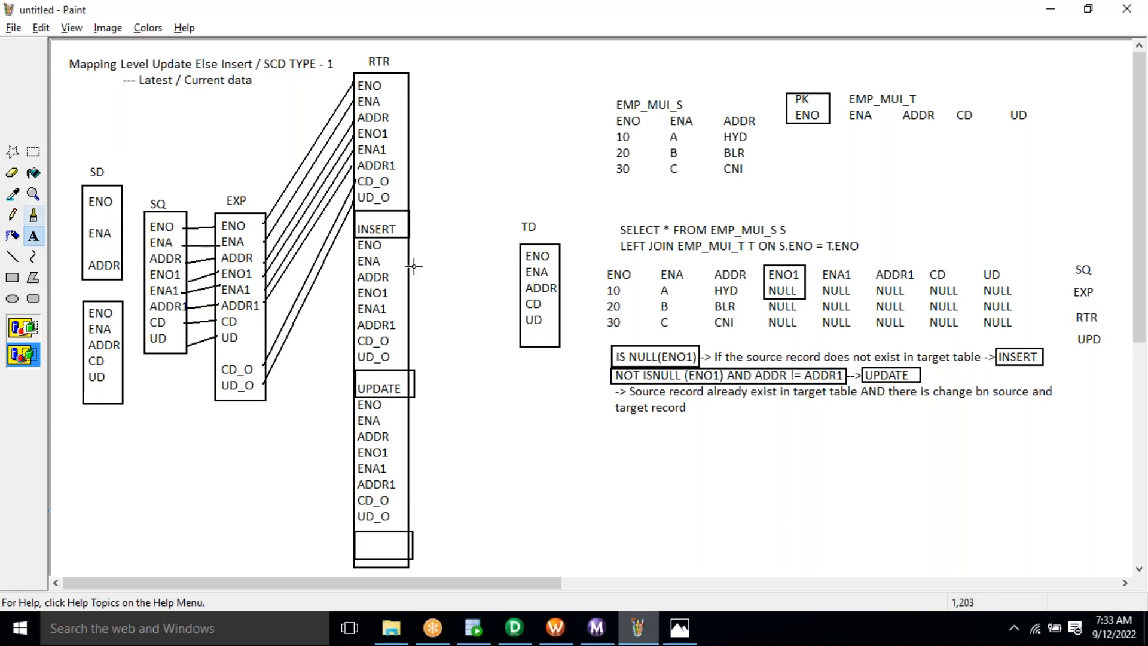
left_click_drag(617, 217, 885, 260)
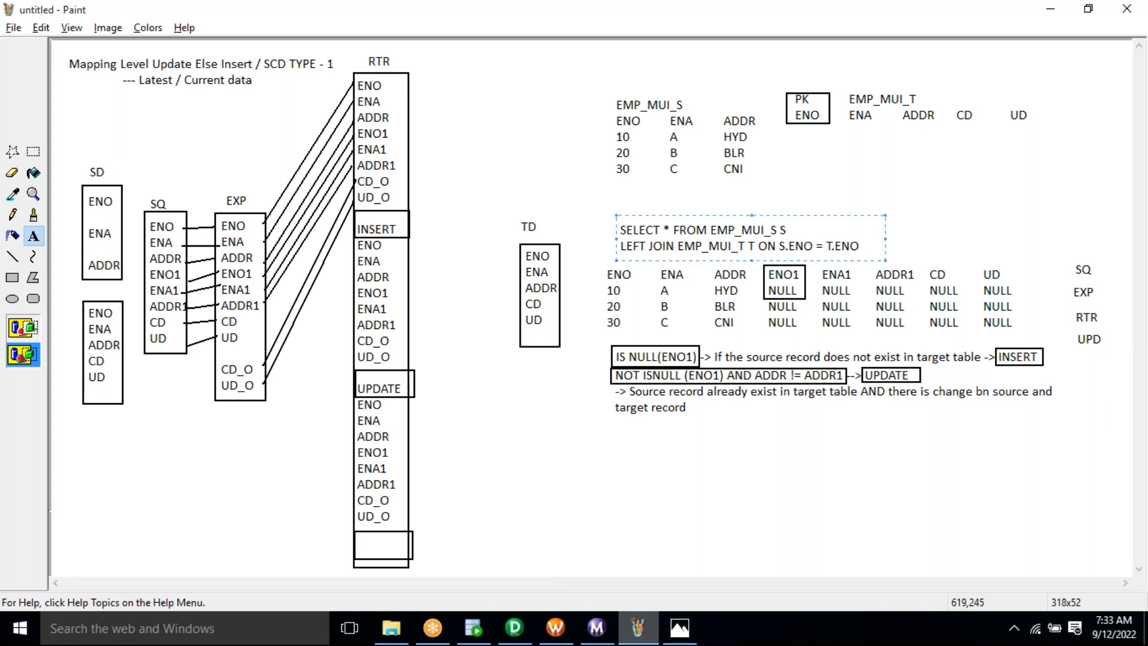
left_click(678, 308)
left_click_drag(603, 259, 1024, 331)
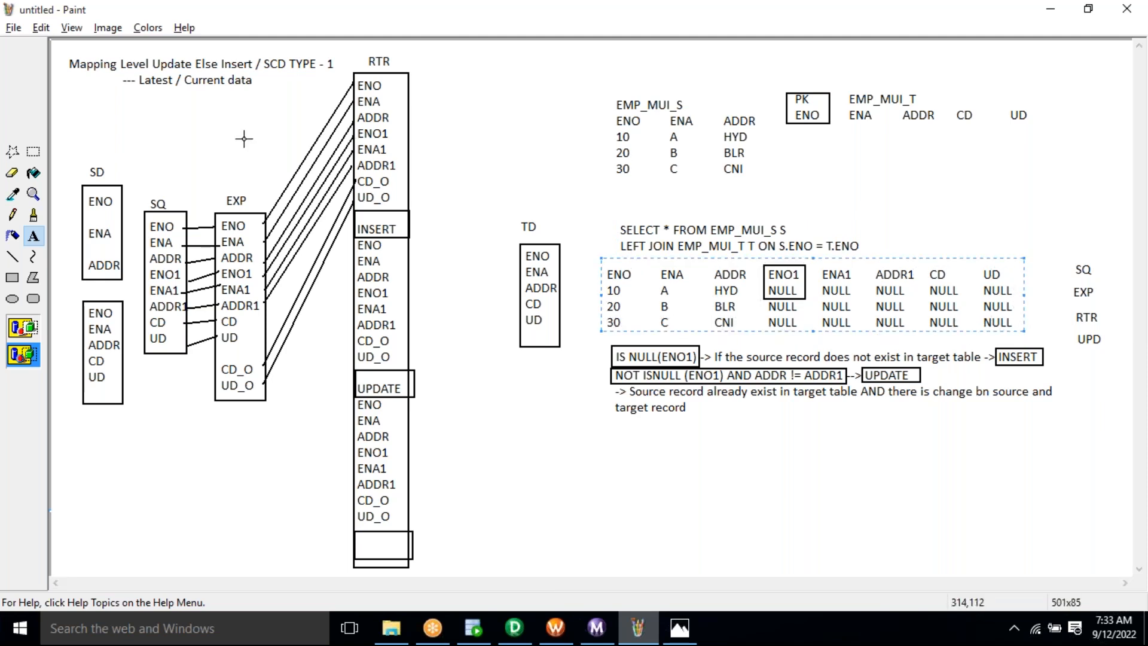
Draw a rectangle around the whole row 10, A, HYD in the left join result table
left_click(12, 277)
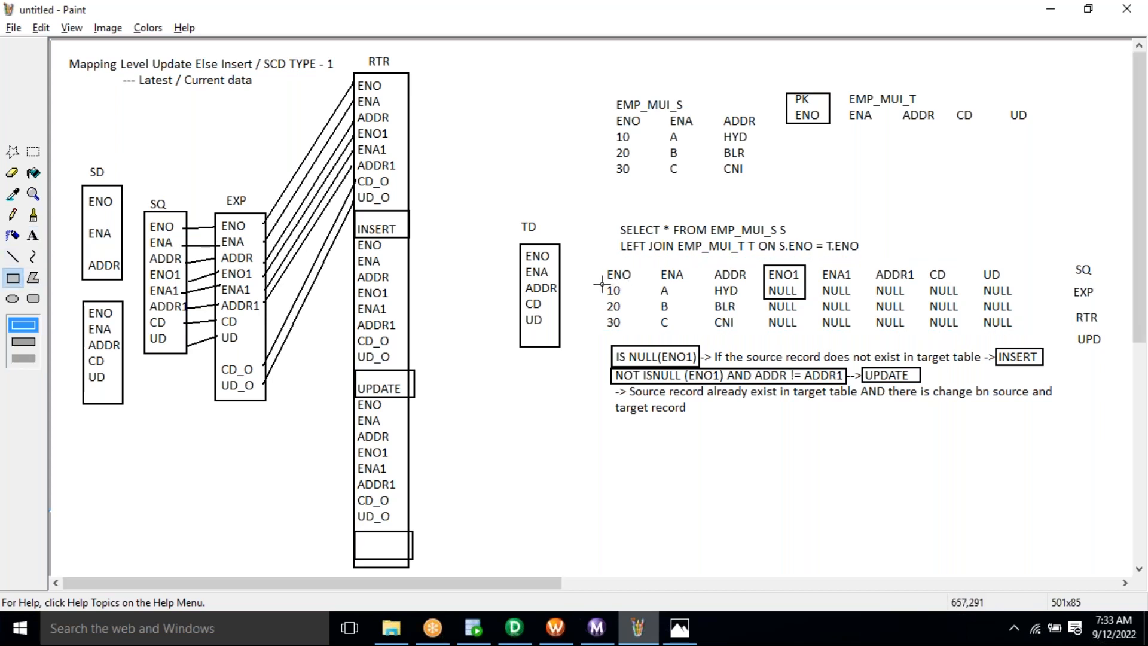
left_click_drag(602, 283, 739, 292)
left_click_drag(866, 317, 1023, 299)
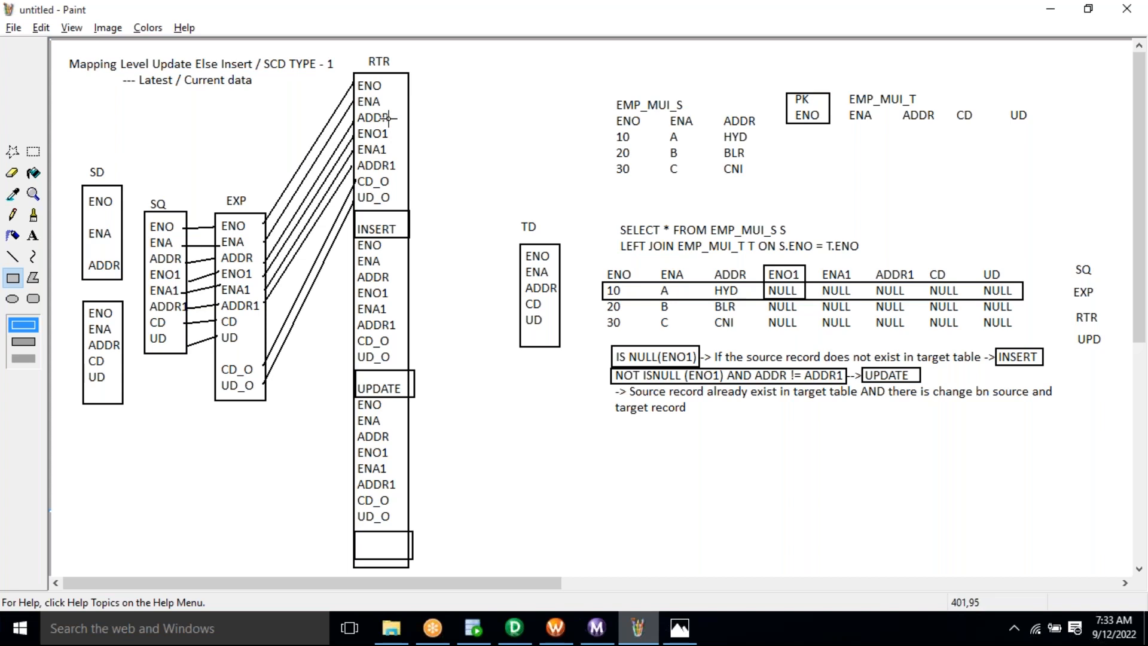
Open an empty text box about 65 by 189 pixels just outside RTR, beside its first field list
left_click(37, 237)
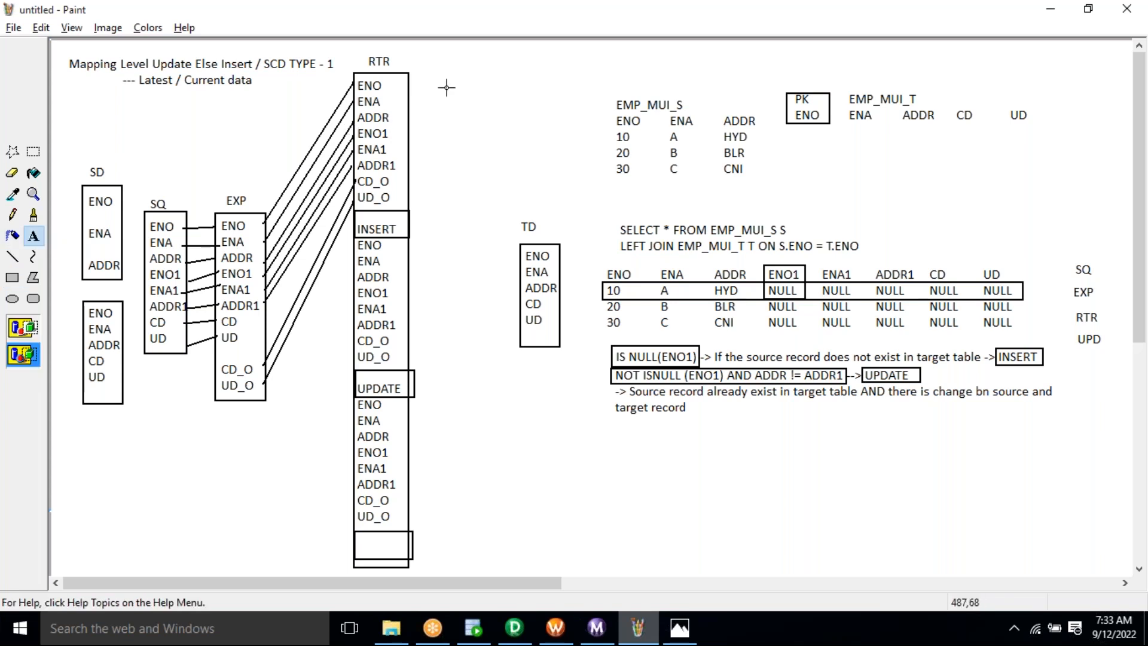
left_click_drag(416, 74, 470, 233)
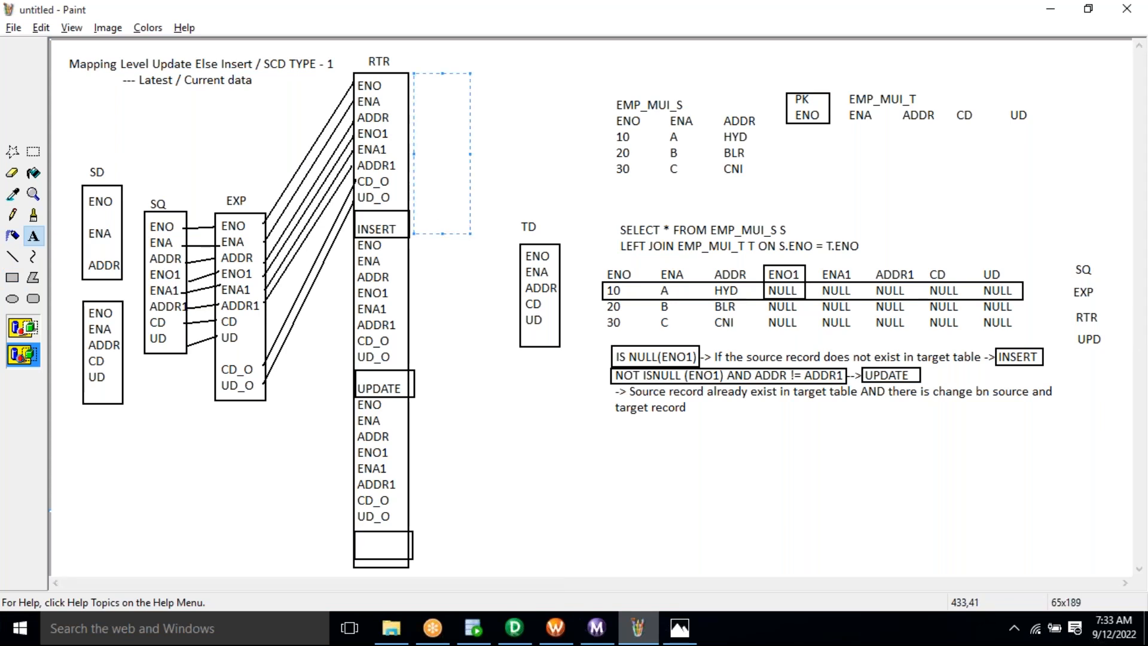